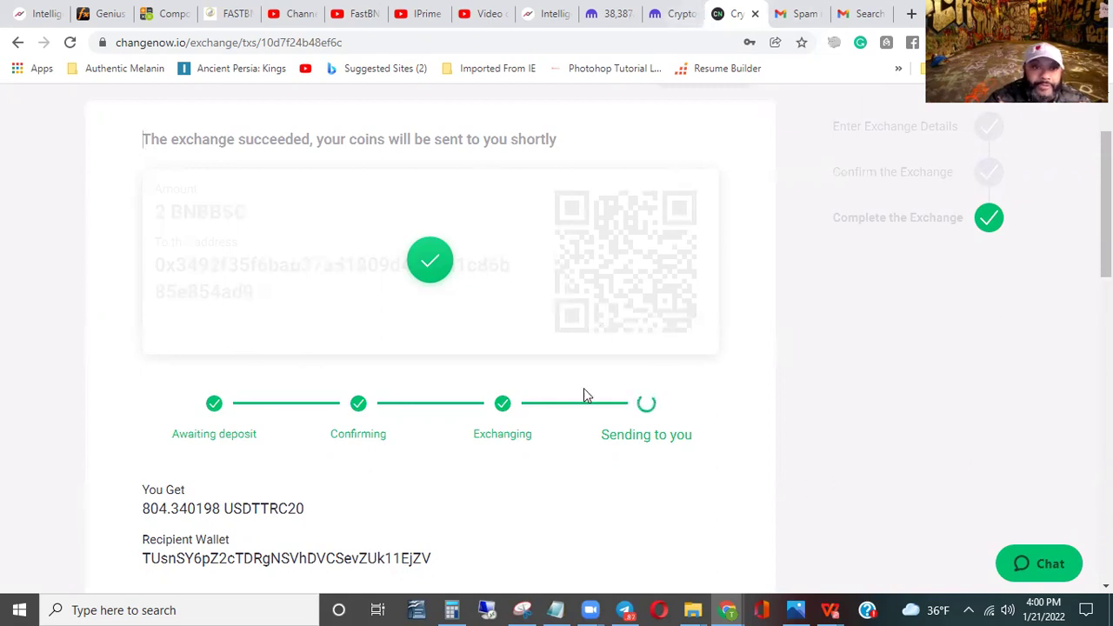
Switch to Kraken and open the funding overview to check the recent transactions.
{"action": "left_click", "coordinate": [615, 12]}
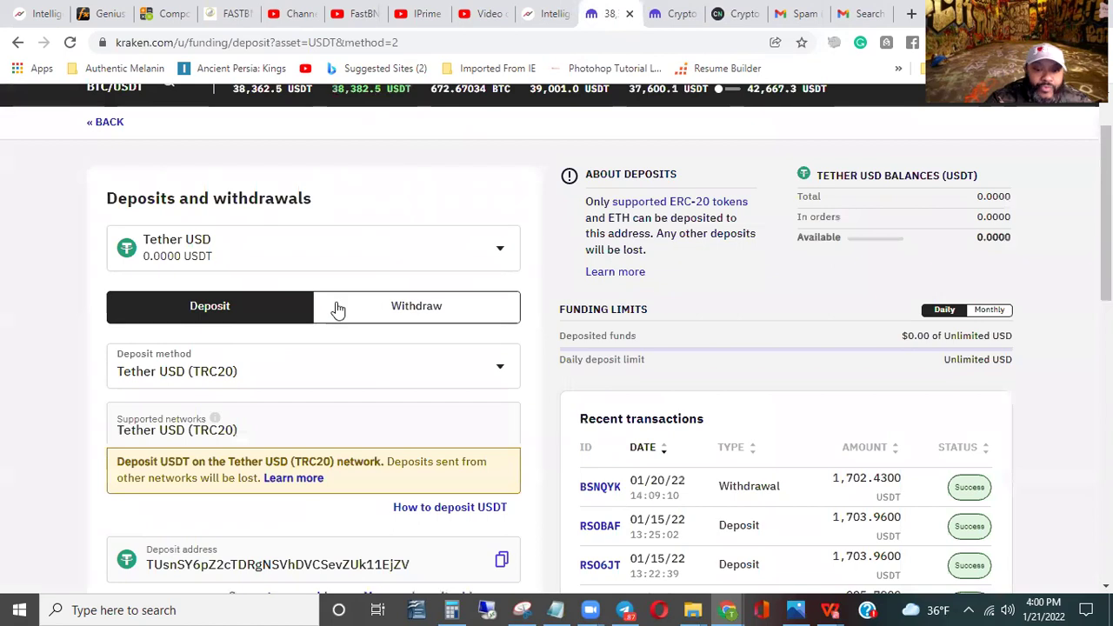
{"action": "scroll", "coordinate": [338, 305], "scroll_direction": "up", "scroll_amount": 1}
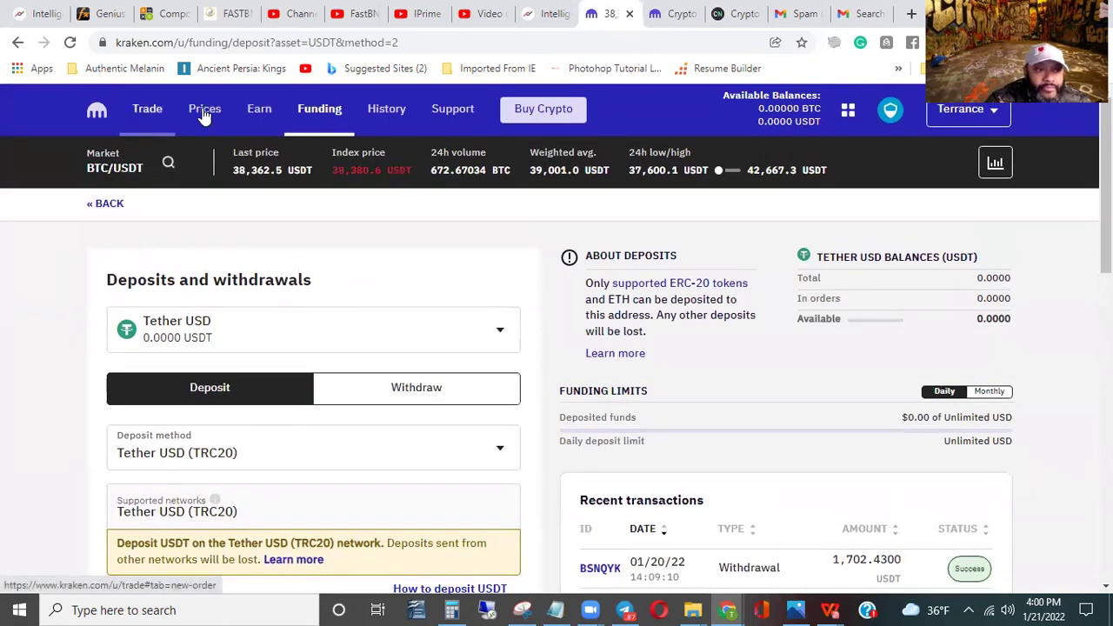
{"action": "left_click", "coordinate": [315, 109]}
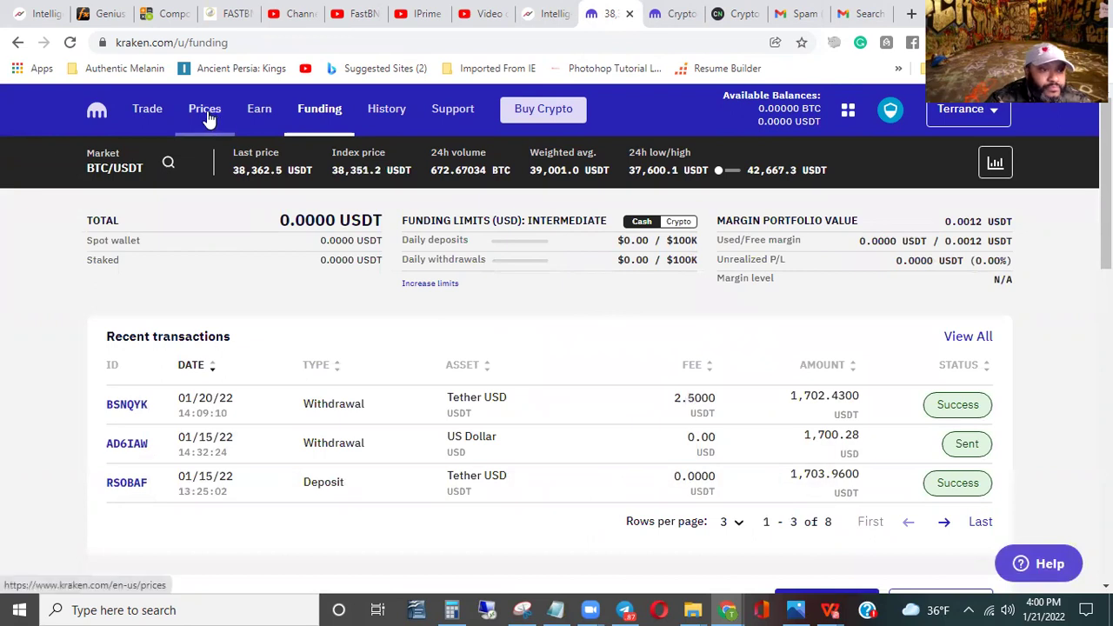
Browse Kraken's staking, trading and price pages, and close the cryptocurrency prices tabs.
{"action": "left_click", "coordinate": [248, 115]}
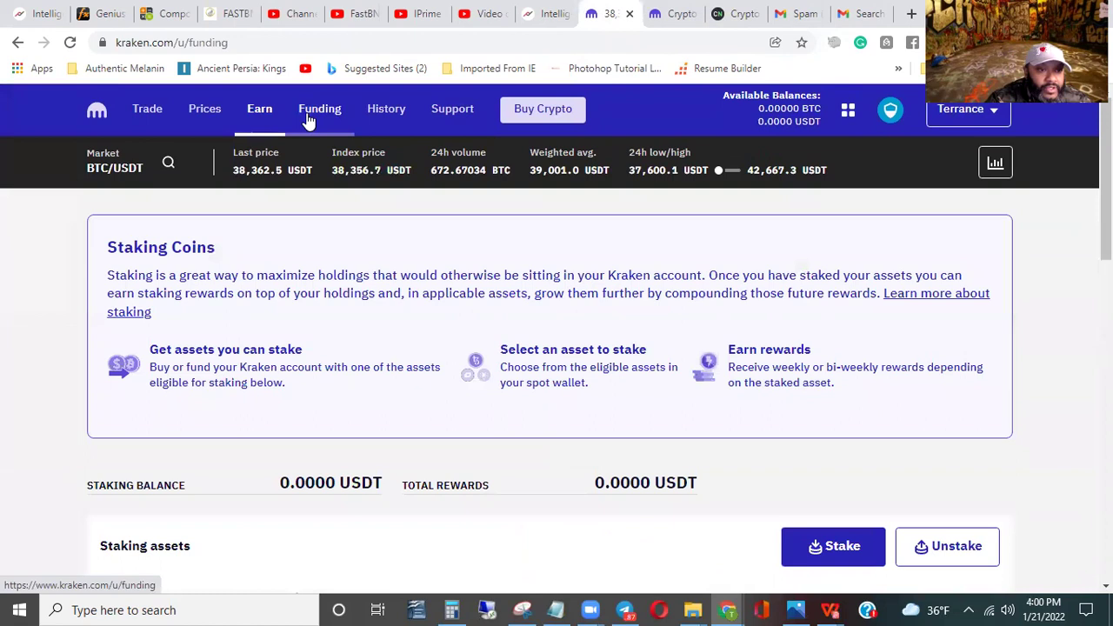
{"action": "left_click", "coordinate": [145, 111]}
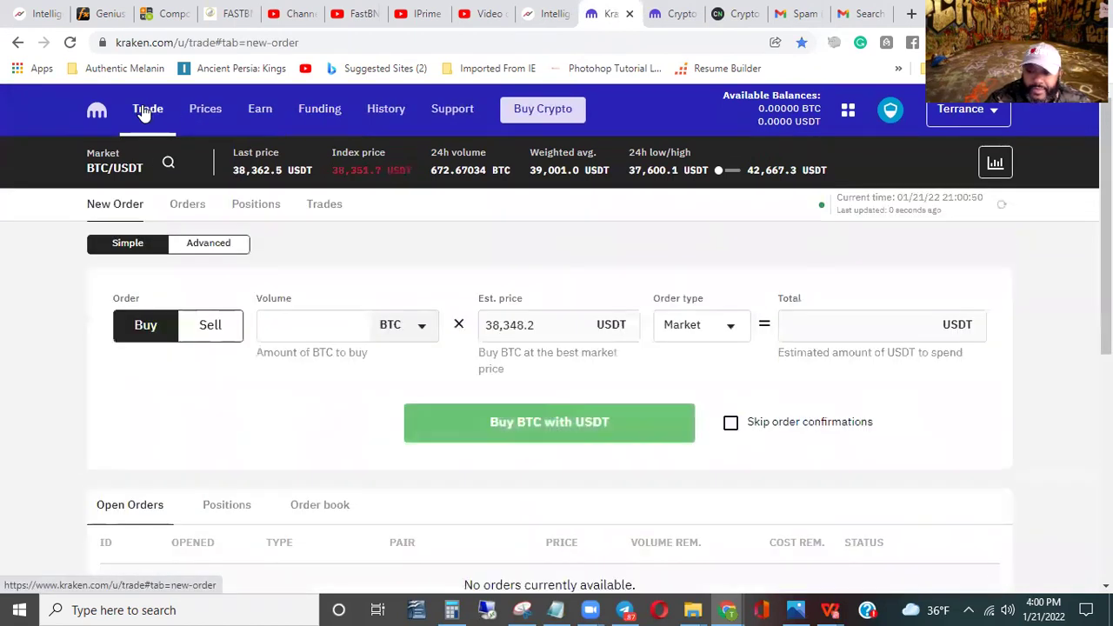
{"action": "left_click", "coordinate": [209, 116]}
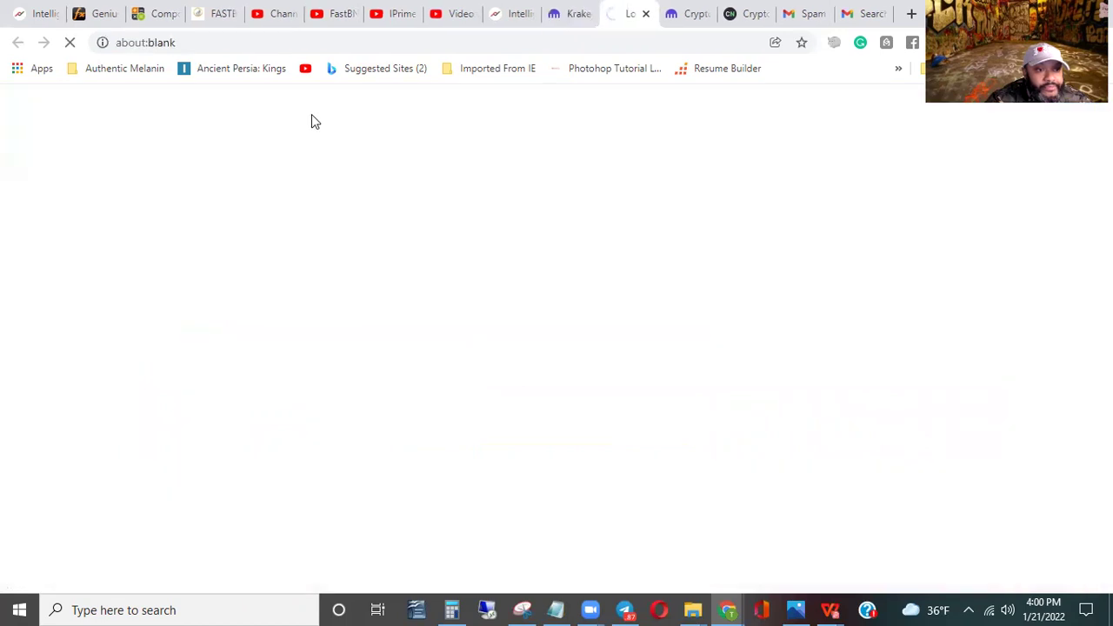
{"action": "left_click", "coordinate": [645, 14]}
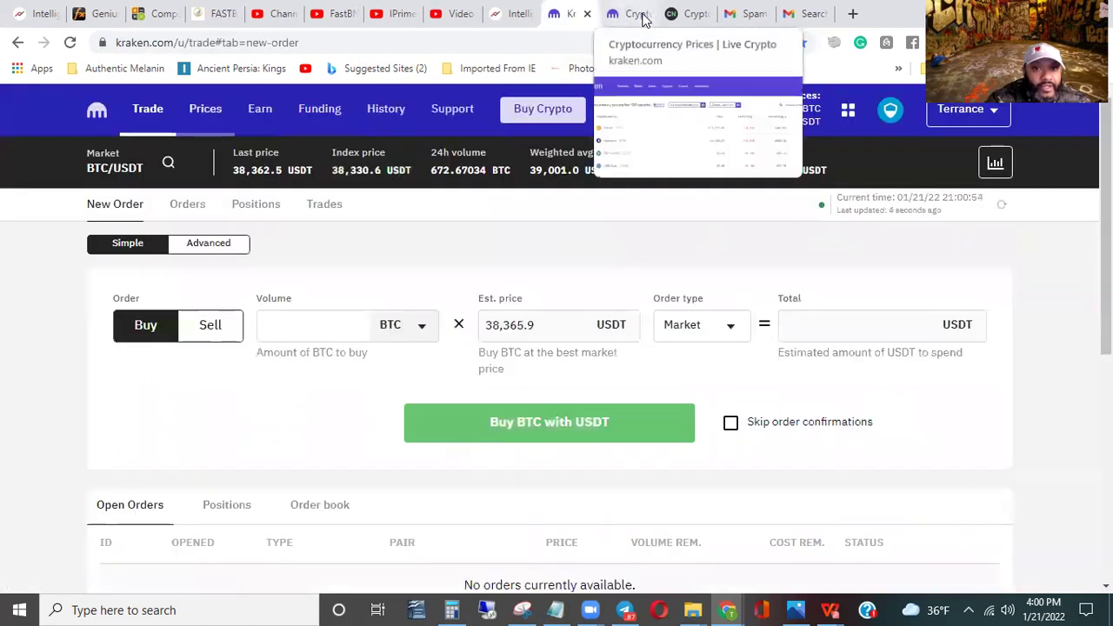
{"action": "left_click", "coordinate": [637, 14]}
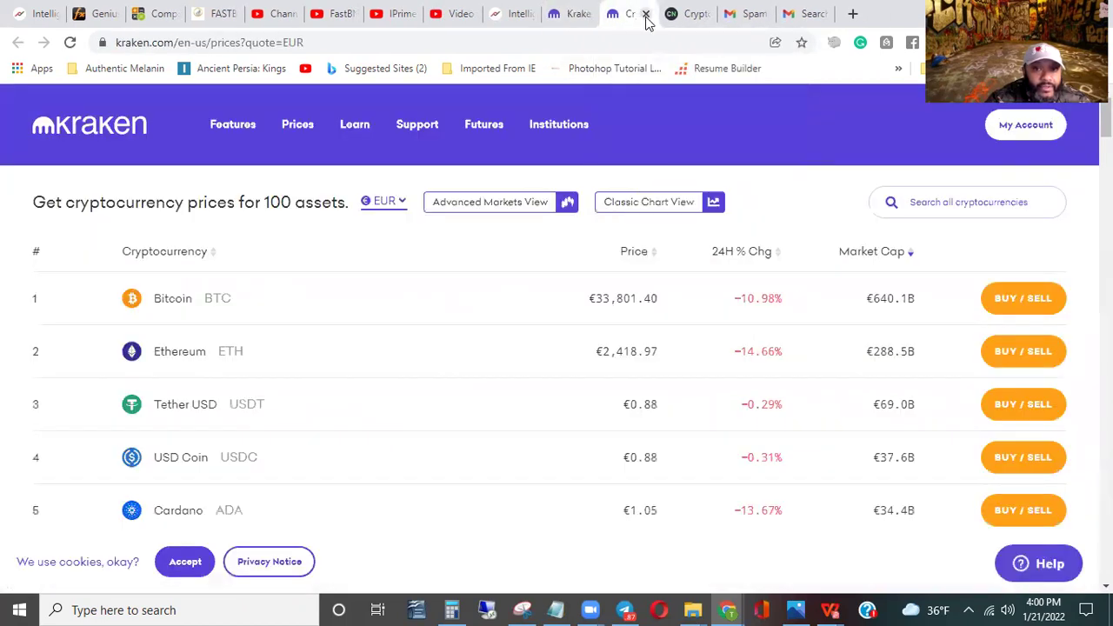
{"action": "left_click", "coordinate": [646, 15]}
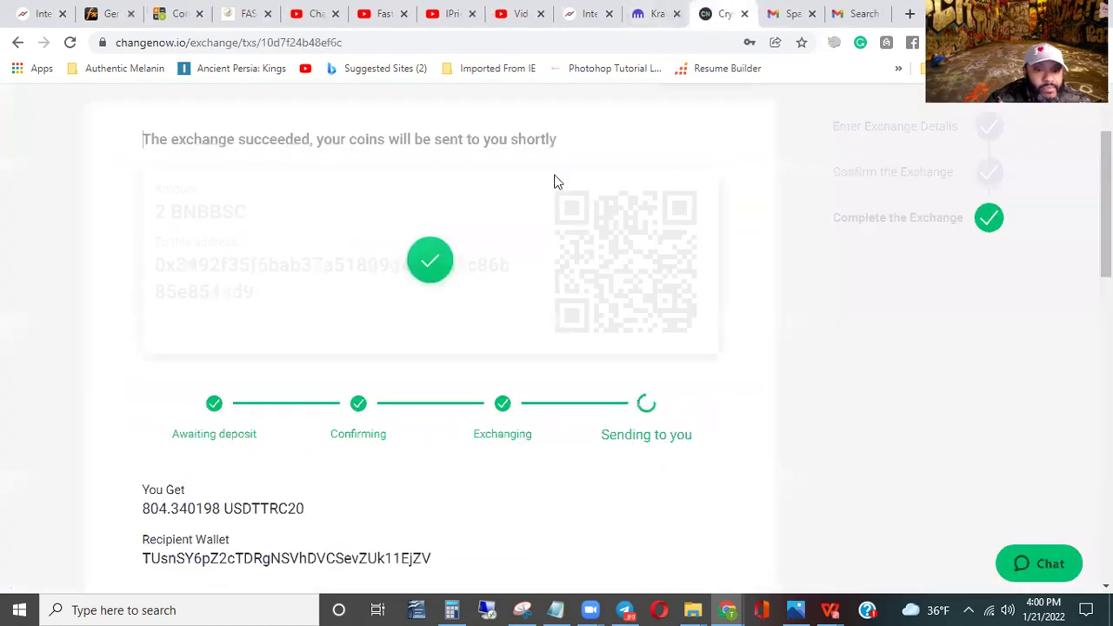
Check Kraken's funding overview for the incoming deposit, and view the exchange progress on ChangeNOW.
{"action": "left_click", "coordinate": [656, 14]}
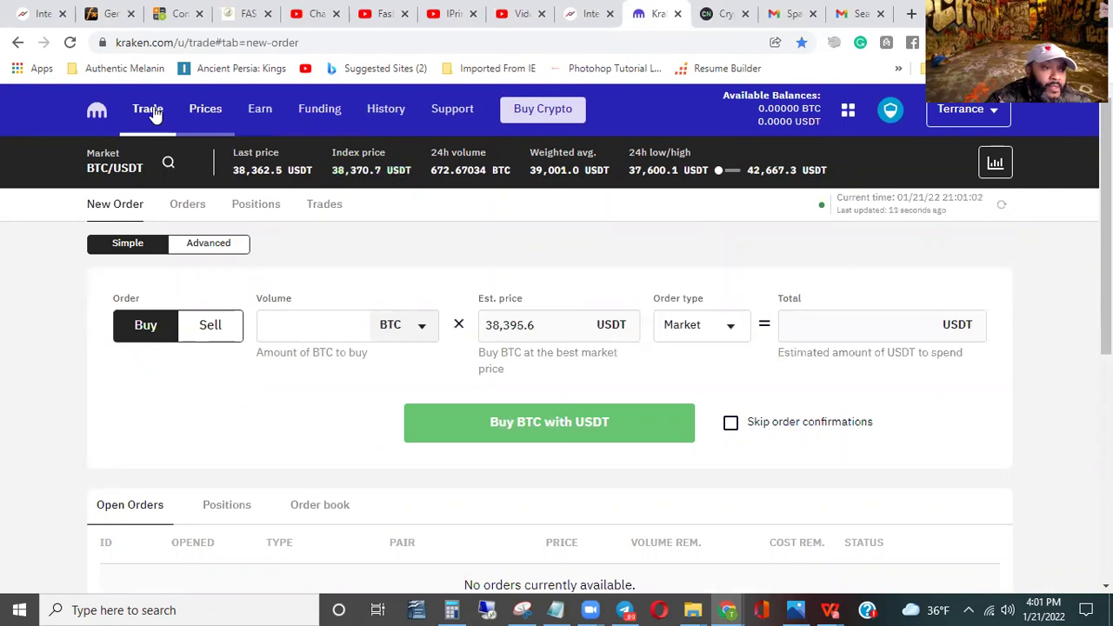
{"action": "left_click", "coordinate": [319, 109]}
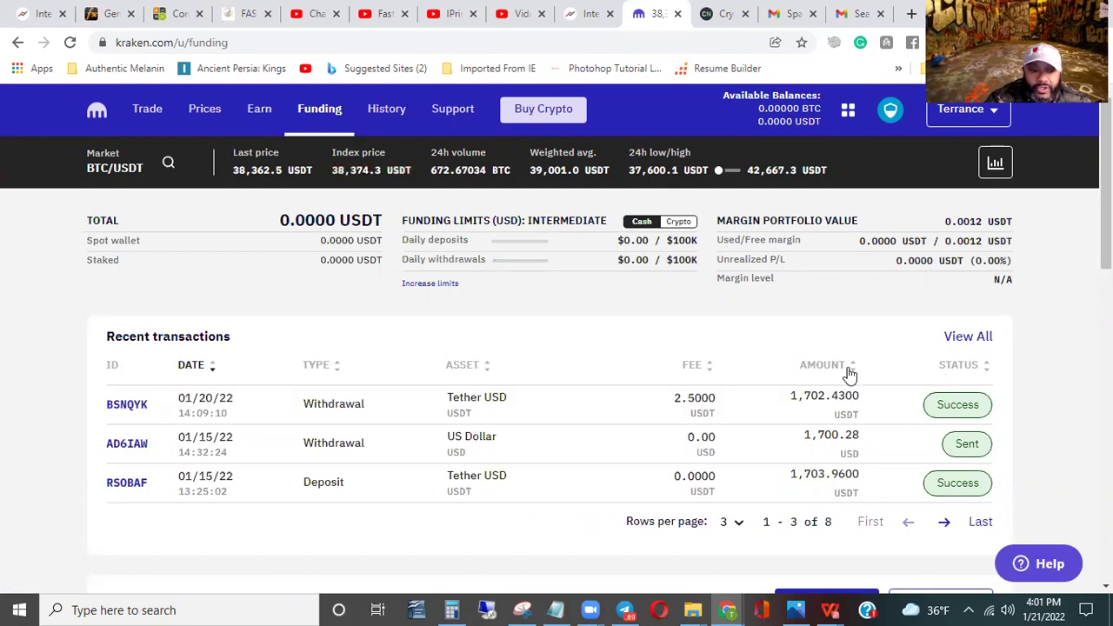
{"action": "left_click", "coordinate": [711, 9]}
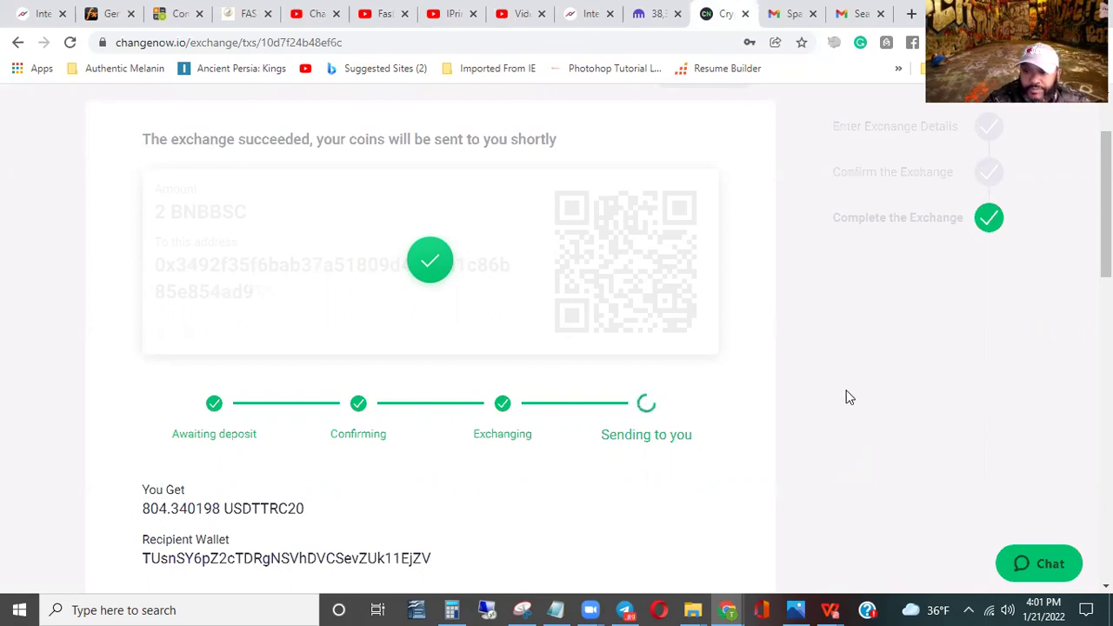
{"action": "scroll", "coordinate": [733, 366], "scroll_direction": "up", "scroll_amount": 1}
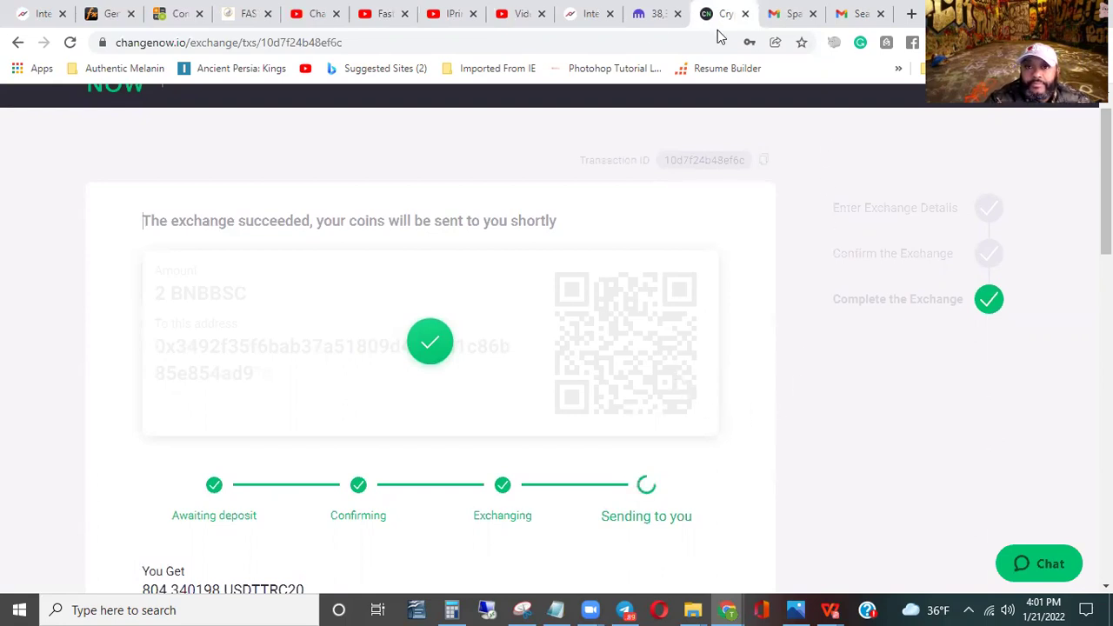
Refresh Kraken's funding overview, and check the outcome of the BNB to USDT exchange on ChangeNOW.
{"action": "left_click", "coordinate": [648, 14]}
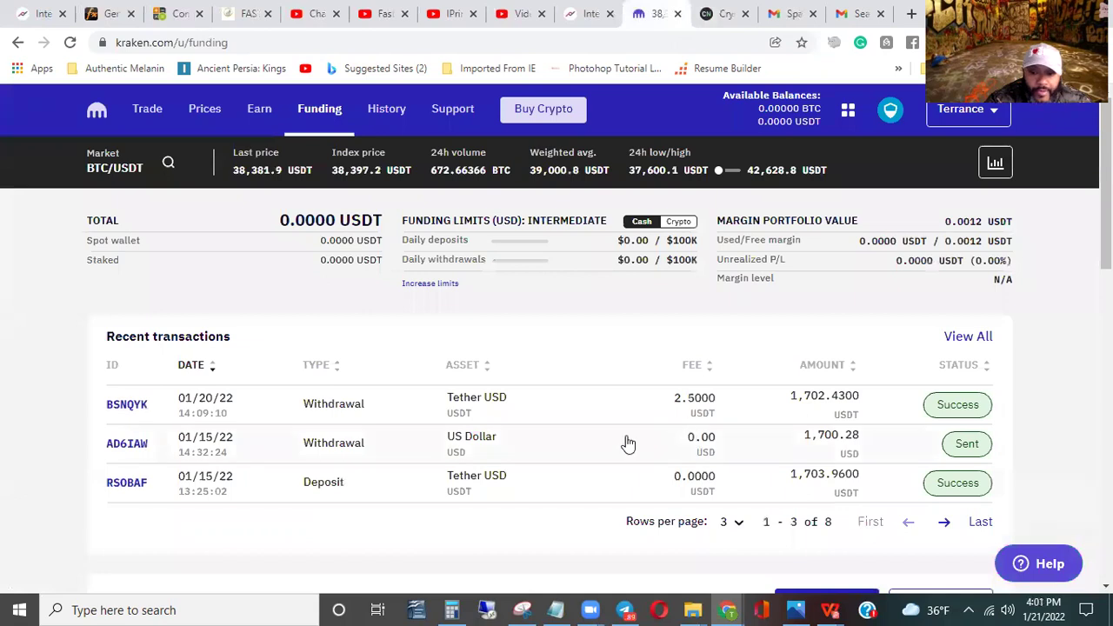
{"action": "left_click", "coordinate": [69, 42]}
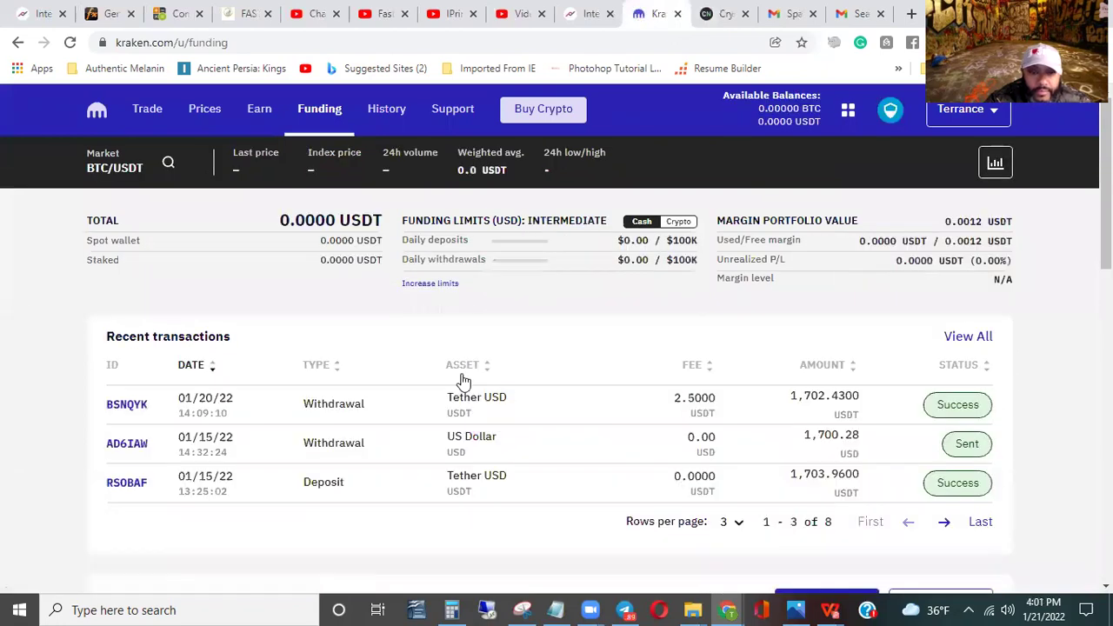
{"action": "left_click", "coordinate": [735, 12]}
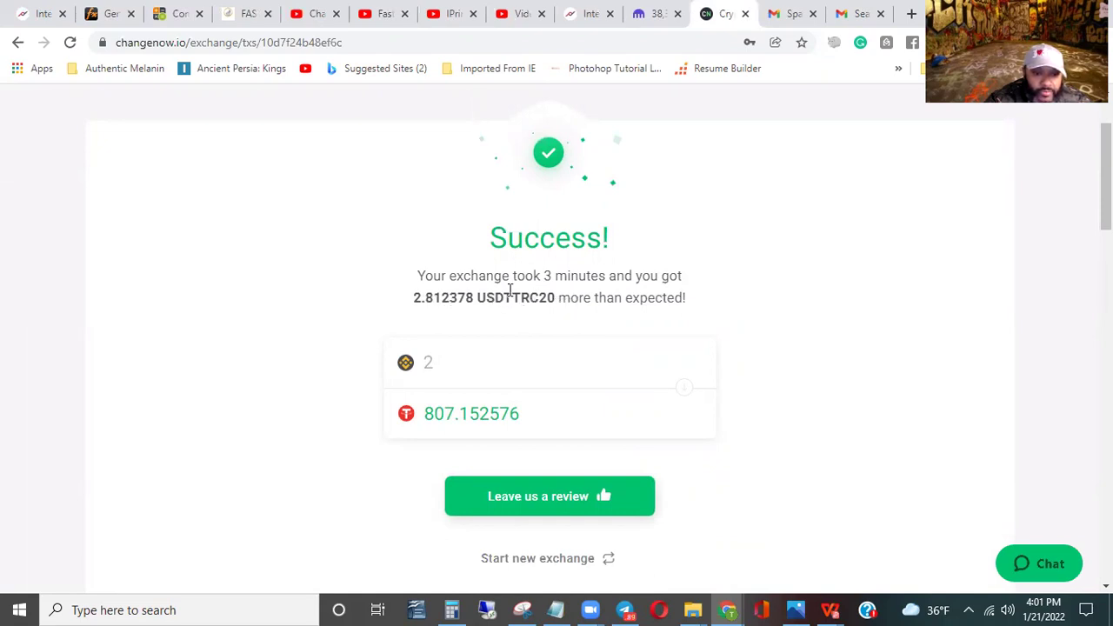
{"action": "scroll", "coordinate": [455, 388], "scroll_direction": "down", "scroll_amount": 1}
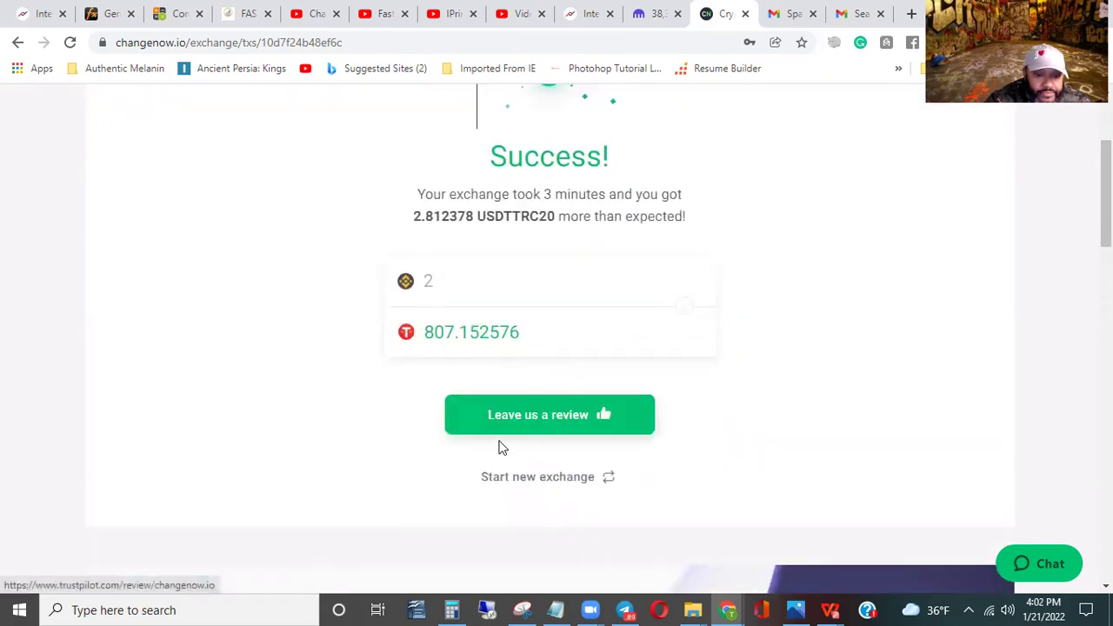
{"action": "scroll", "coordinate": [757, 131], "scroll_direction": "up", "scroll_amount": 2}
Return to Kraken and refresh the funding overview repeatedly to check the status of the new Tether USD deposit.
{"action": "left_click", "coordinate": [654, 17]}
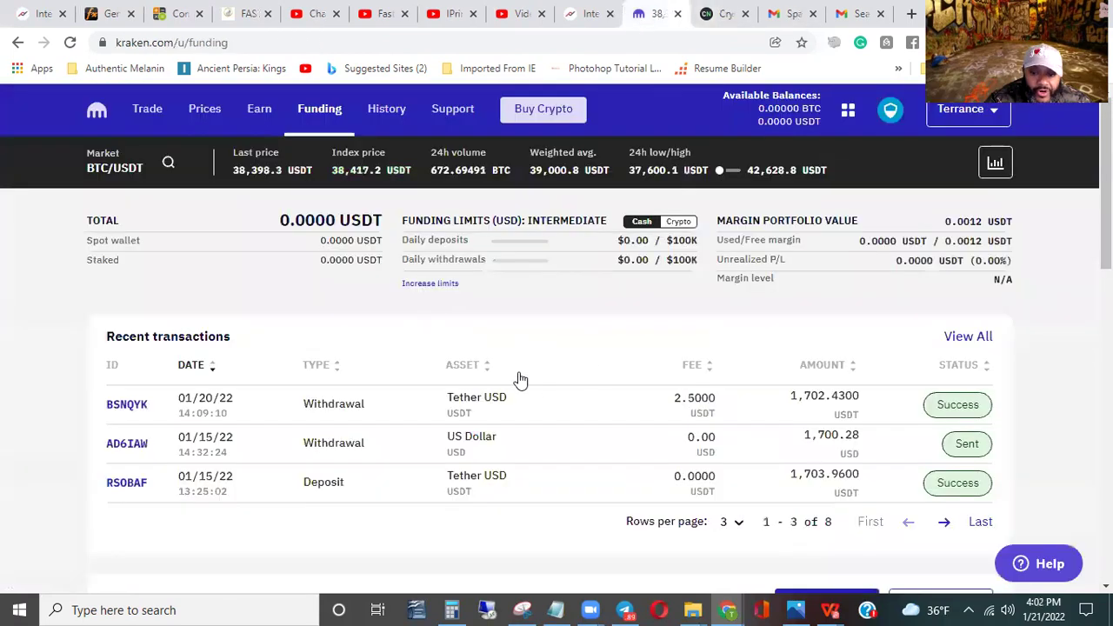
{"action": "left_click", "coordinate": [70, 44]}
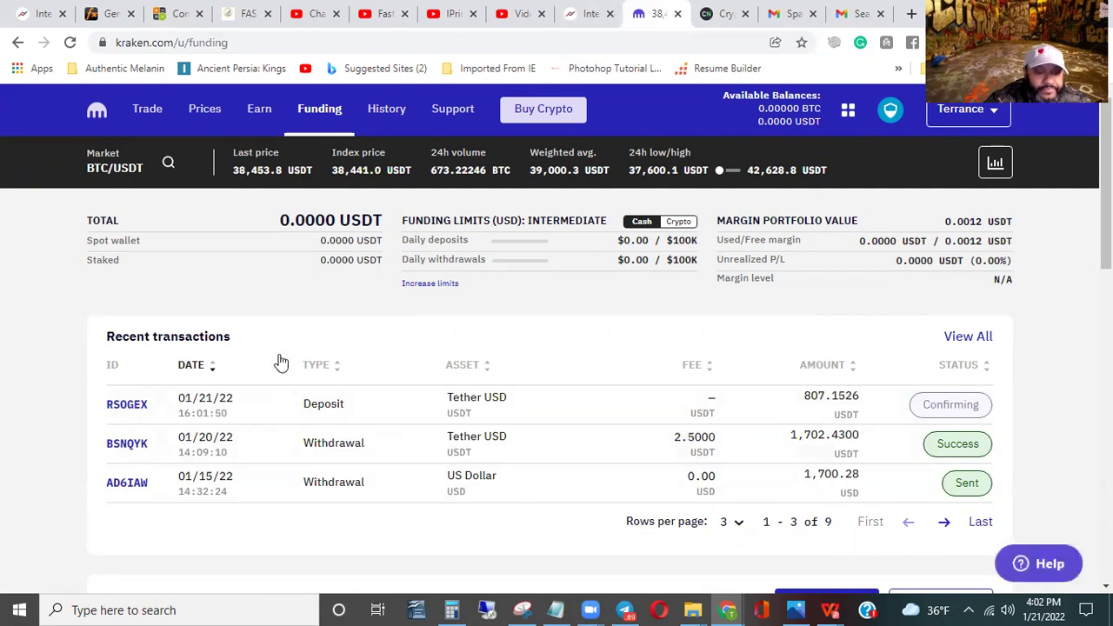
{"action": "left_click", "coordinate": [70, 41]}
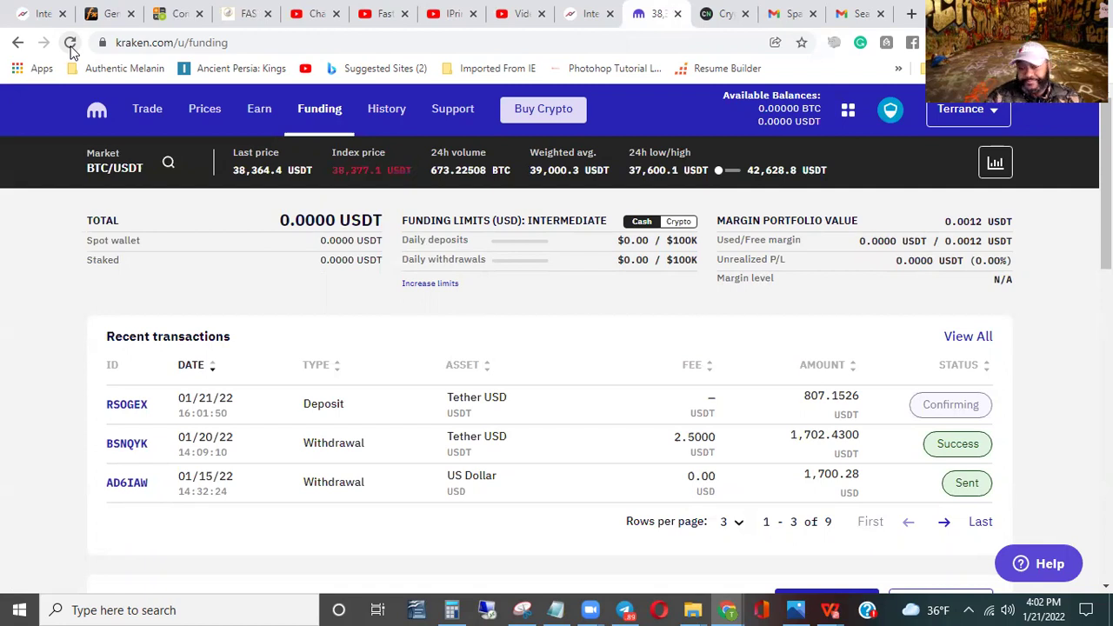
{"action": "left_click", "coordinate": [70, 43]}
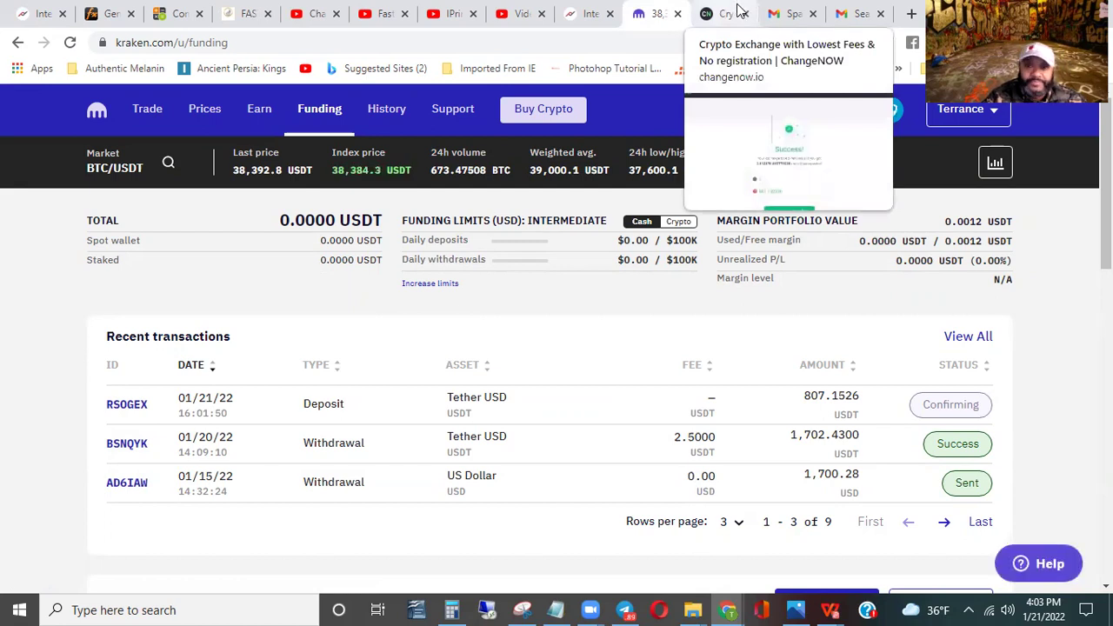
Switch to ChangeNOW and review the completed exchange's duration and its sent and received amounts.
{"action": "left_click", "coordinate": [730, 13]}
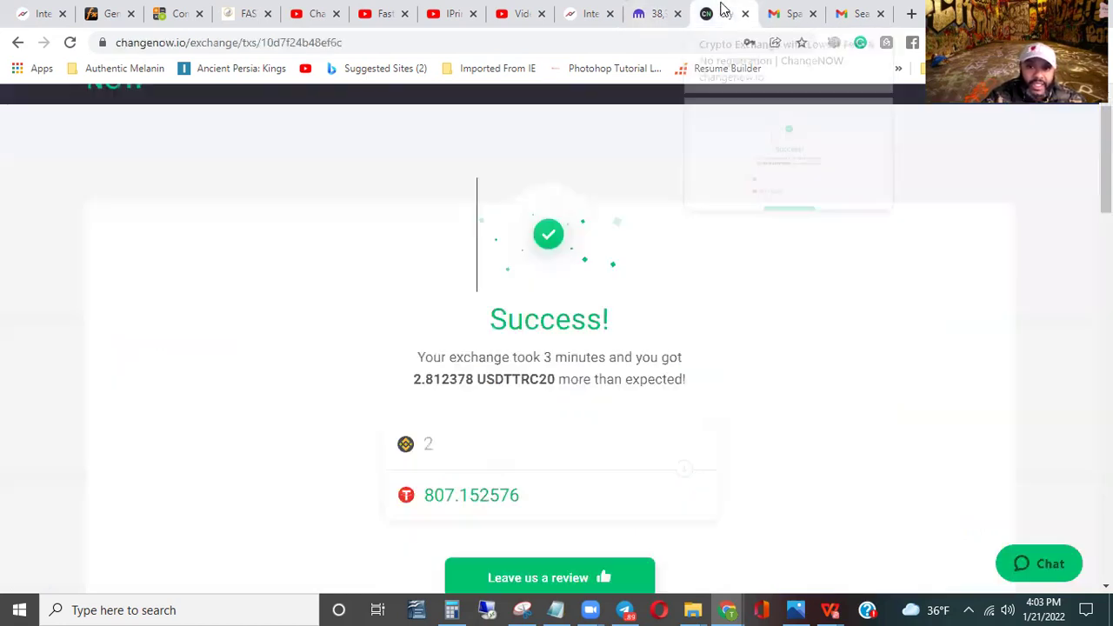
{"action": "scroll", "coordinate": [511, 444], "scroll_direction": "down", "scroll_amount": 1}
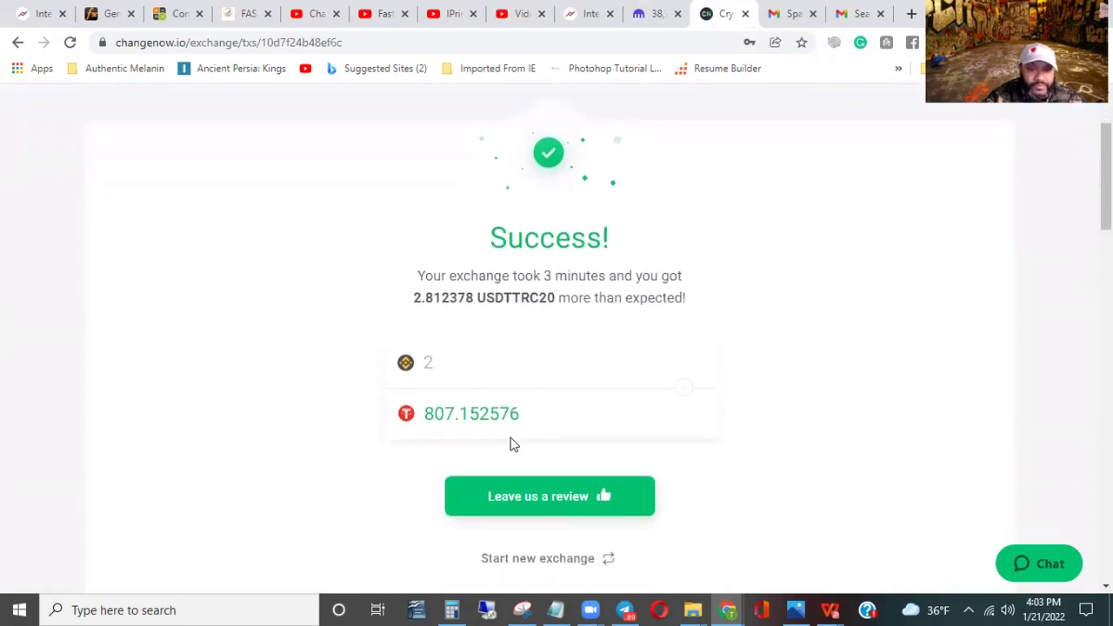
{"action": "scroll", "coordinate": [539, 424], "scroll_direction": "down", "scroll_amount": 1}
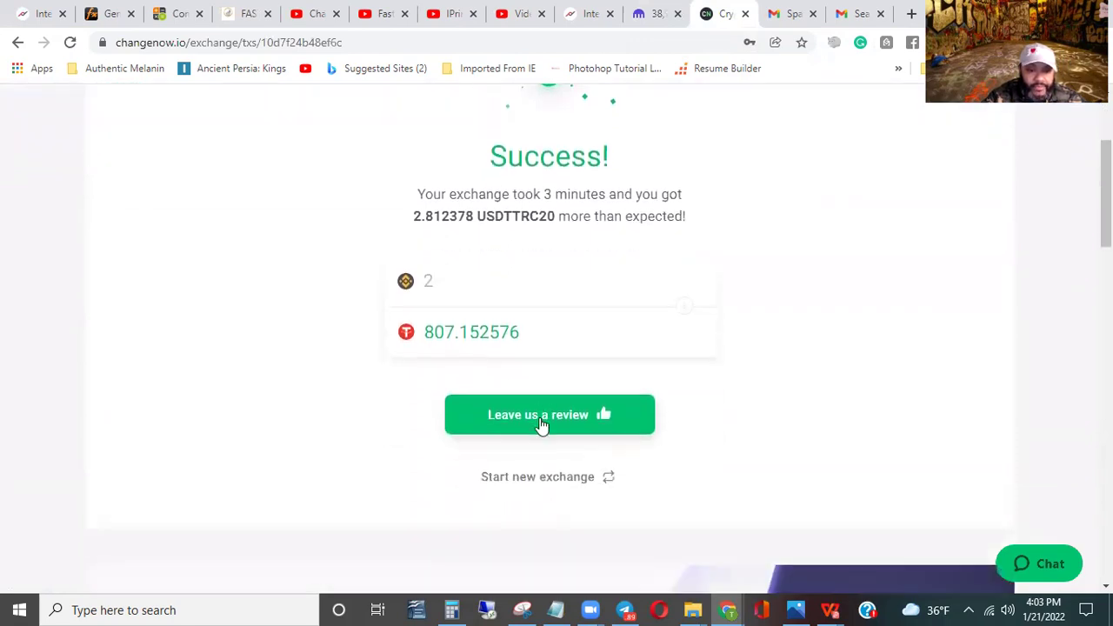
{"action": "scroll", "coordinate": [539, 424], "scroll_direction": "up", "scroll_amount": 2}
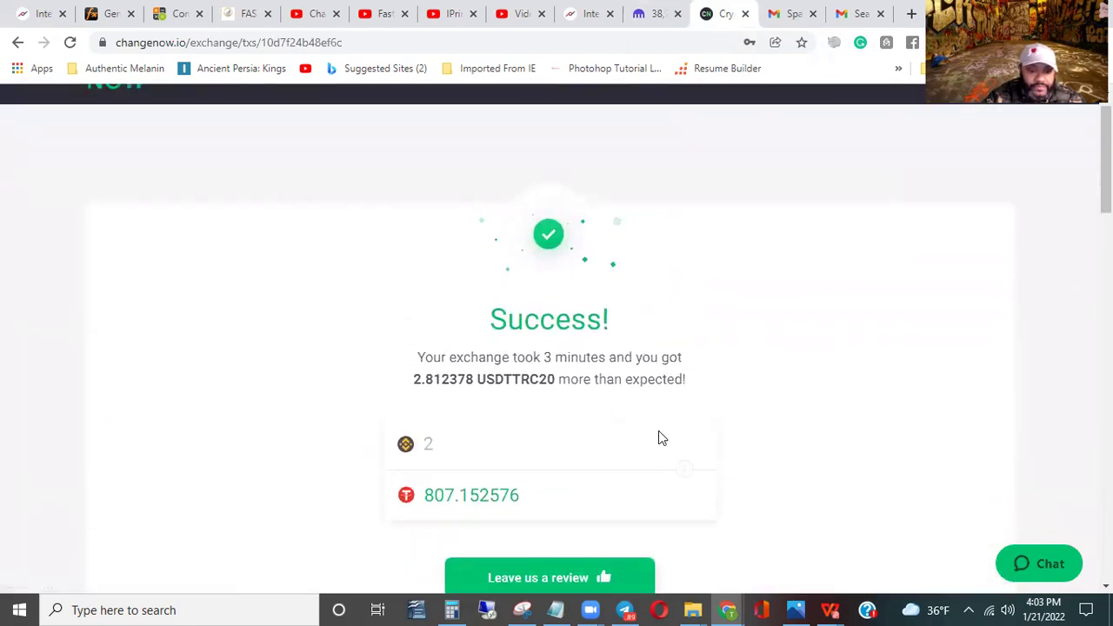
{"action": "scroll", "coordinate": [658, 430], "scroll_direction": "down", "scroll_amount": 2}
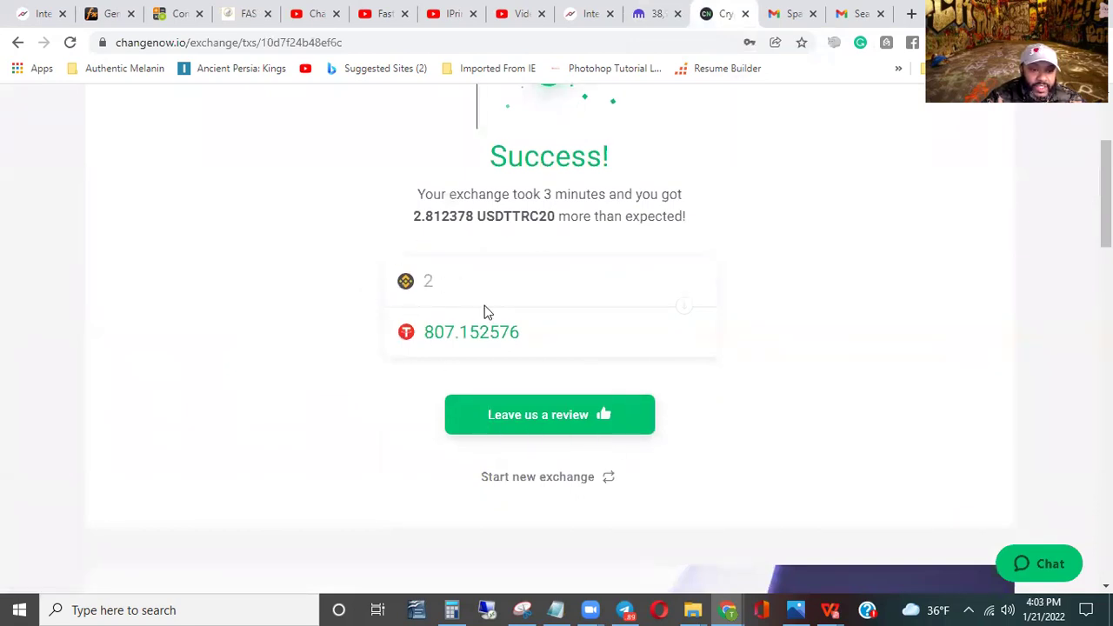
Refresh Kraken's funding overview and inspect the details and status of the 01/21/22 Tether USD deposit.
{"action": "left_click", "coordinate": [661, 14]}
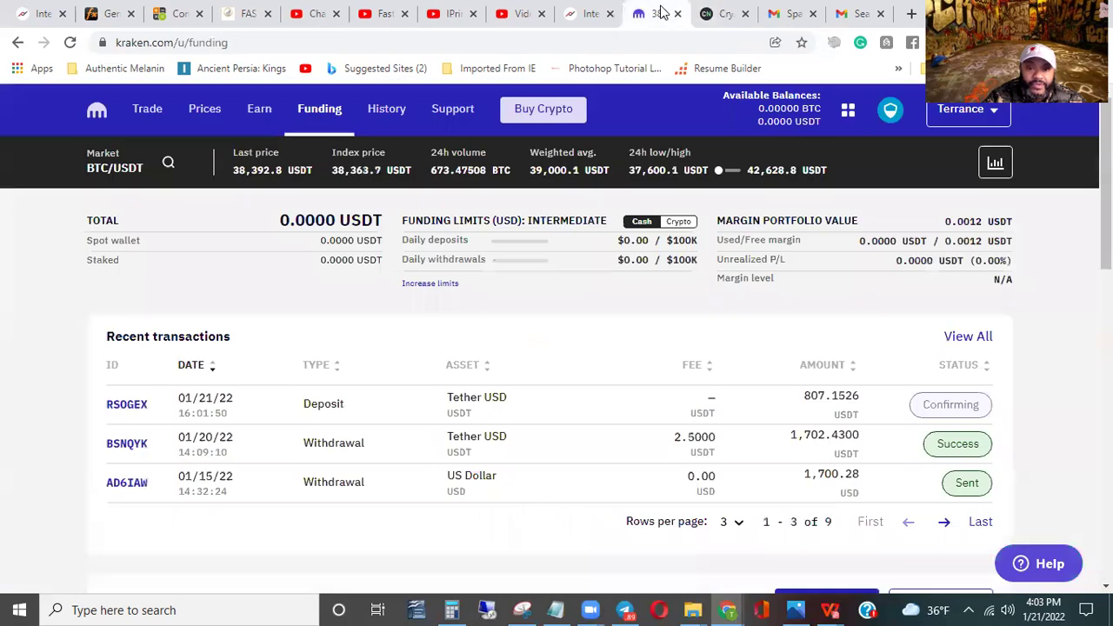
{"action": "left_click", "coordinate": [70, 43]}
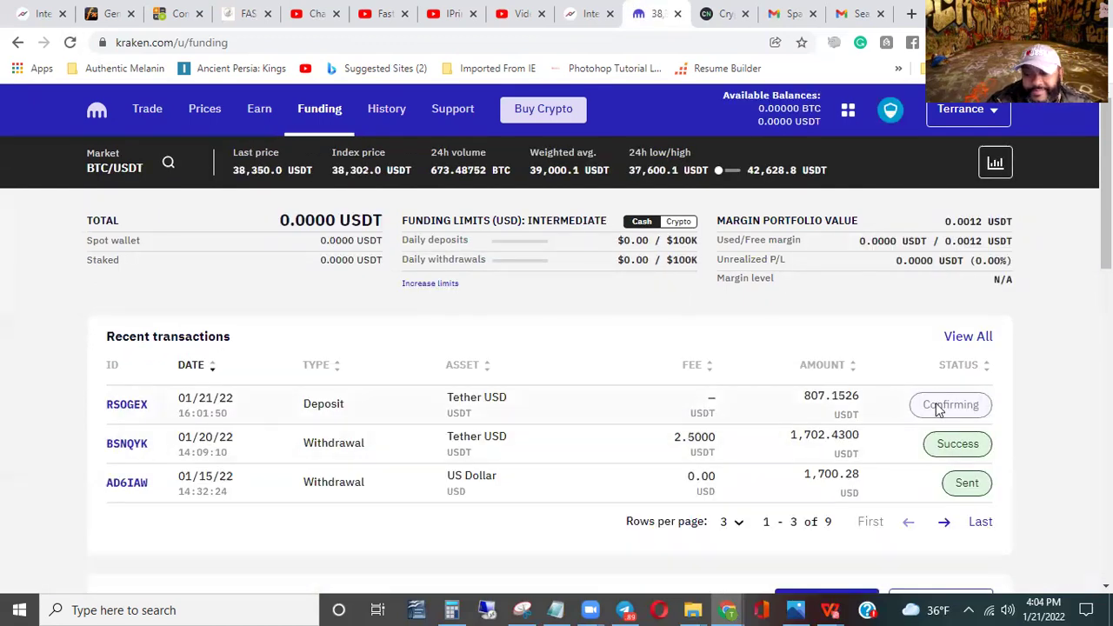
{"action": "left_click", "coordinate": [704, 398]}
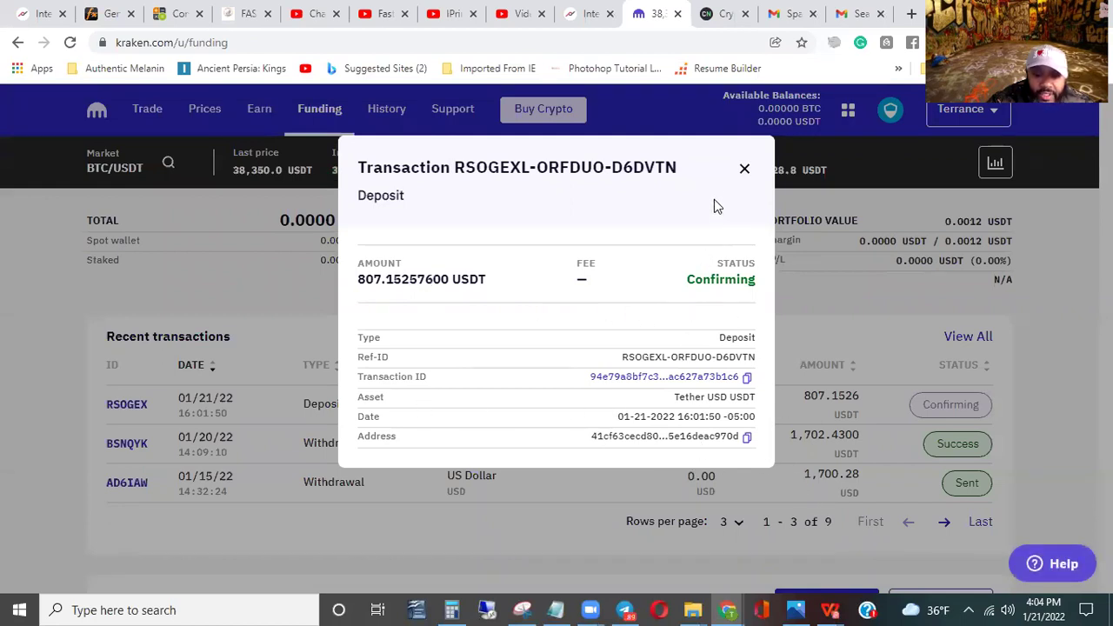
{"action": "left_click", "coordinate": [744, 167]}
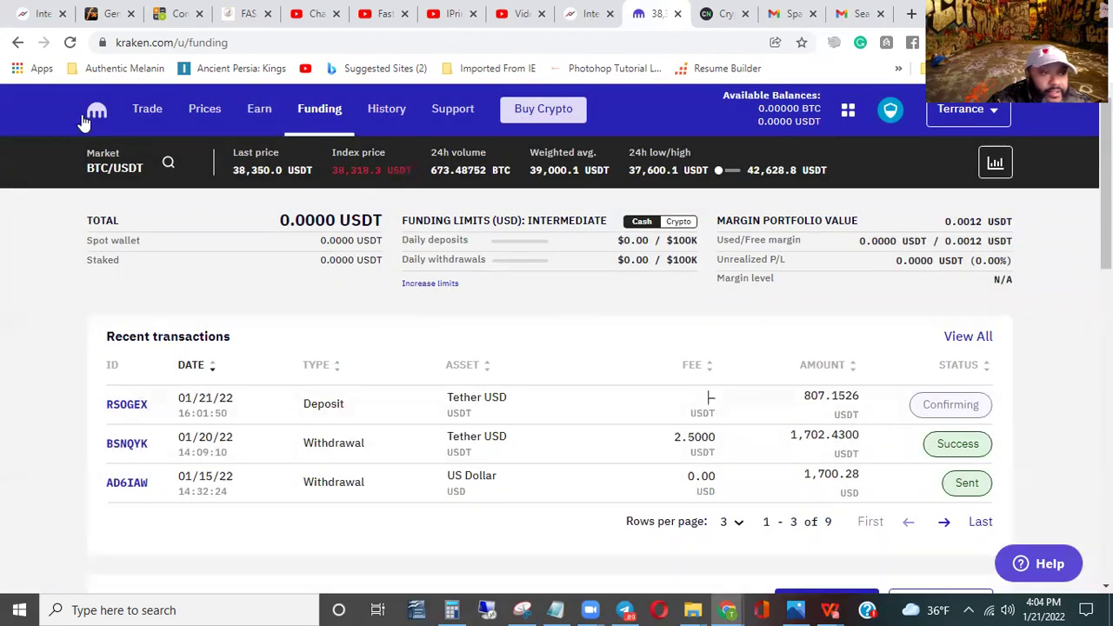
{"action": "left_click", "coordinate": [70, 42]}
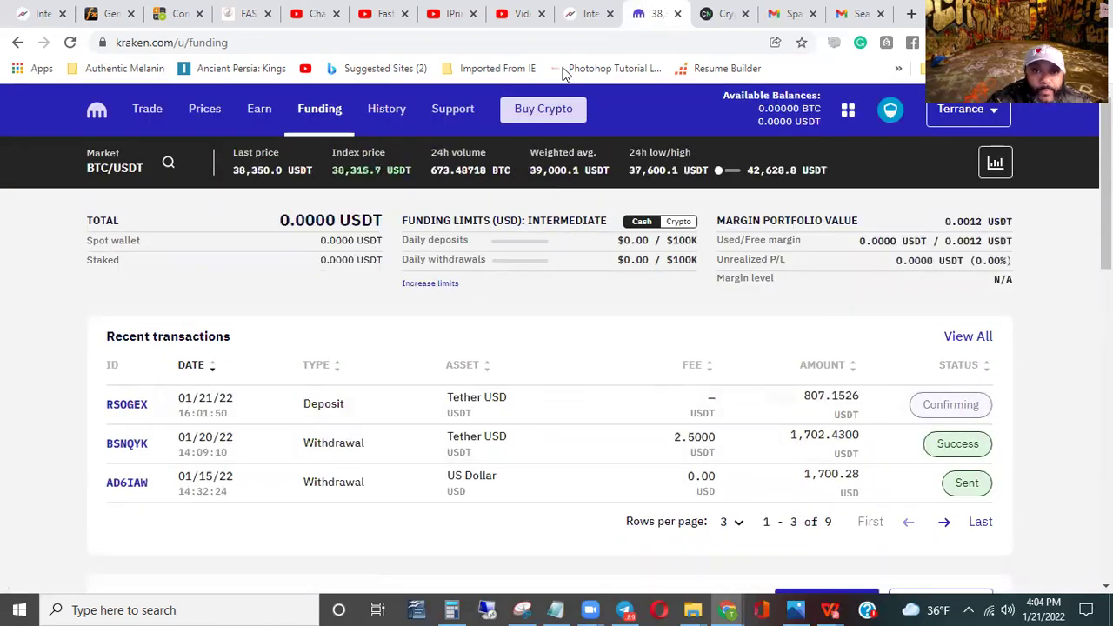
Open ChangeNOW's Trustpilot review page from the completed exchange and start a review with a five-star rating.
{"action": "left_click", "coordinate": [706, 13]}
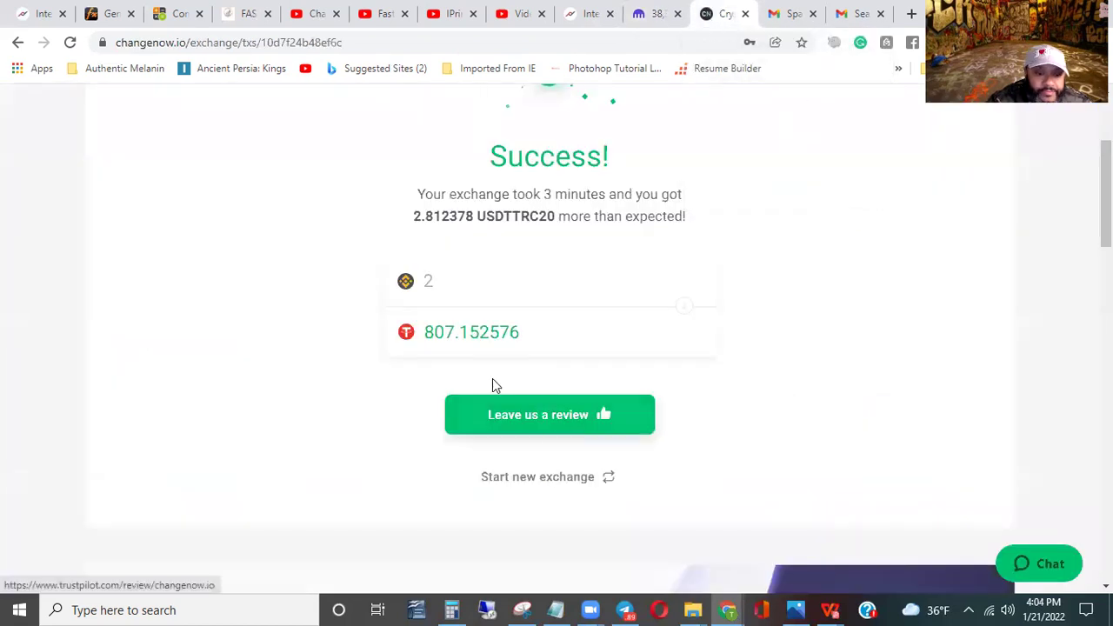
{"action": "scroll", "coordinate": [535, 430], "scroll_direction": "down", "scroll_amount": 1}
{"action": "scroll", "coordinate": [539, 426], "scroll_direction": "down", "scroll_amount": 2}
{"action": "scroll", "coordinate": [457, 380], "scroll_direction": "up", "scroll_amount": 2}
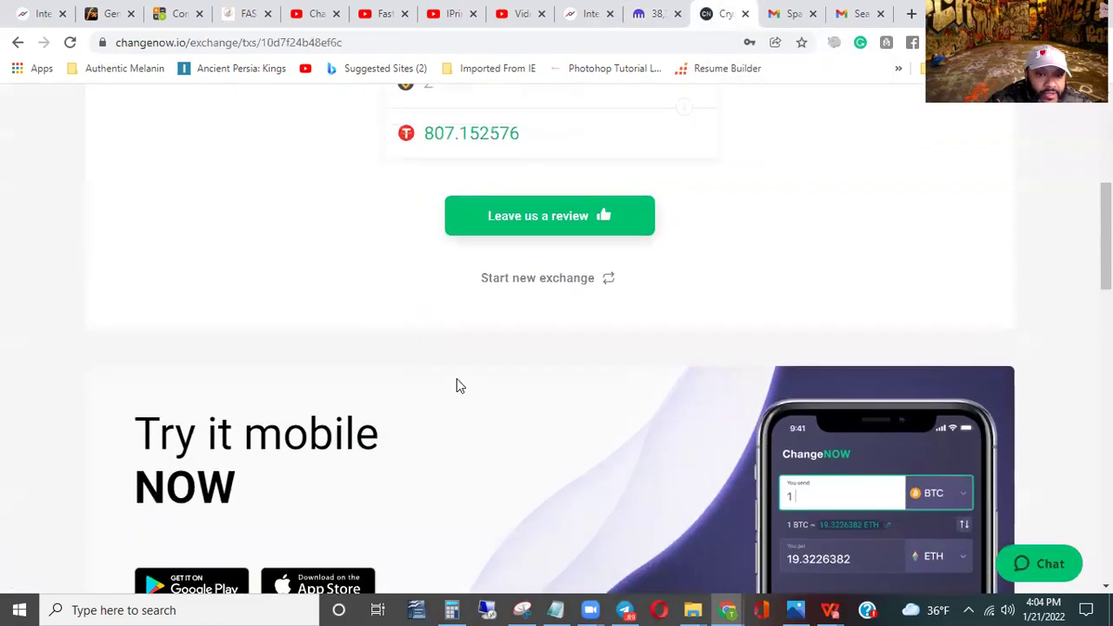
{"action": "left_click", "coordinate": [585, 341]}
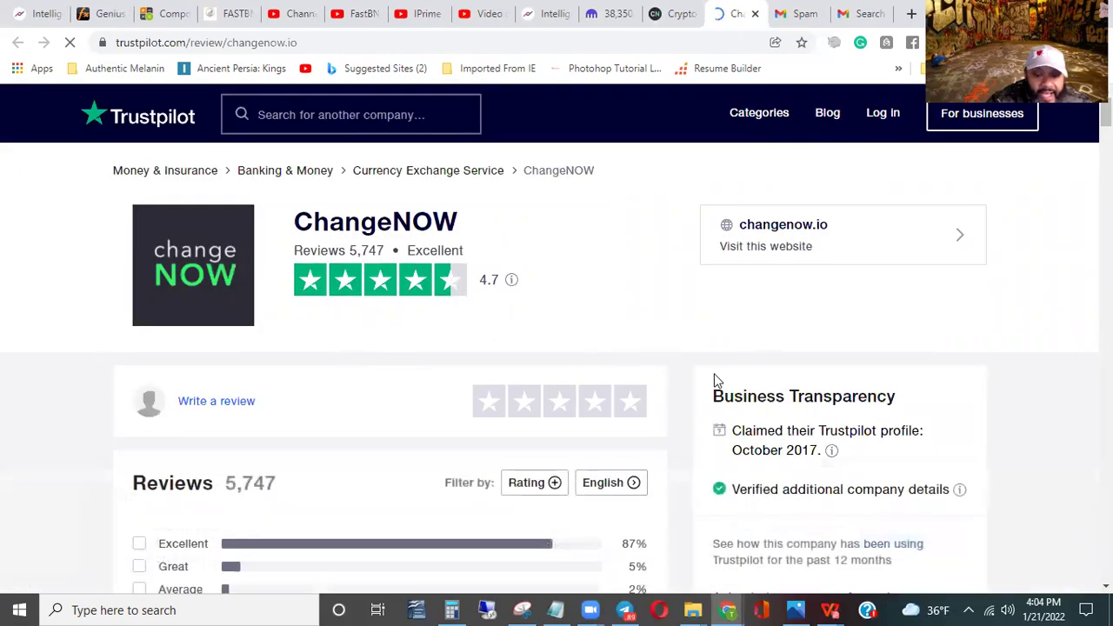
{"action": "scroll", "coordinate": [547, 353], "scroll_direction": "down", "scroll_amount": 1}
{"action": "left_click", "coordinate": [634, 326]}
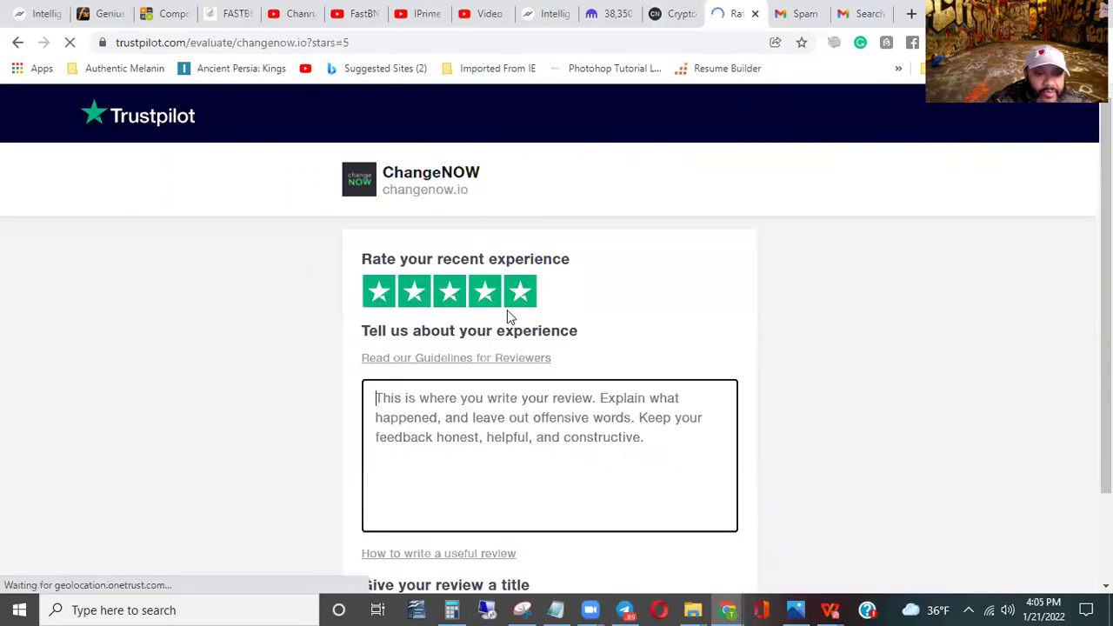
Write the review text "Excellent!!!! Where have you been all my crypto career!!!!!" and confirm it reflects a genuine experience.
{"action": "left_click", "coordinate": [410, 398]}
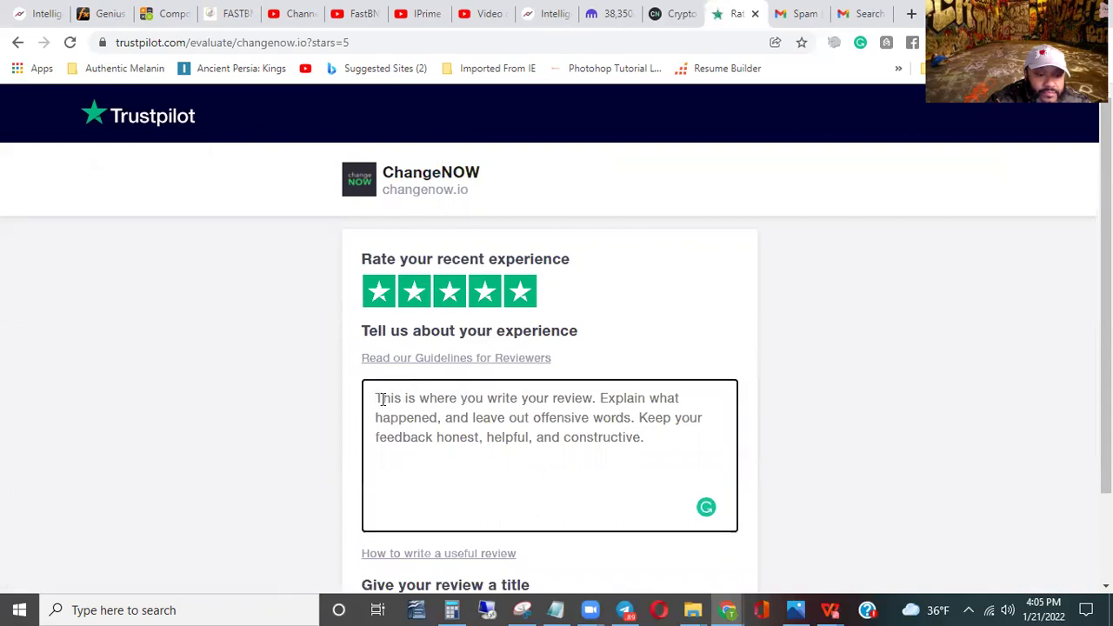
{"action": "type", "text": "Exd"}
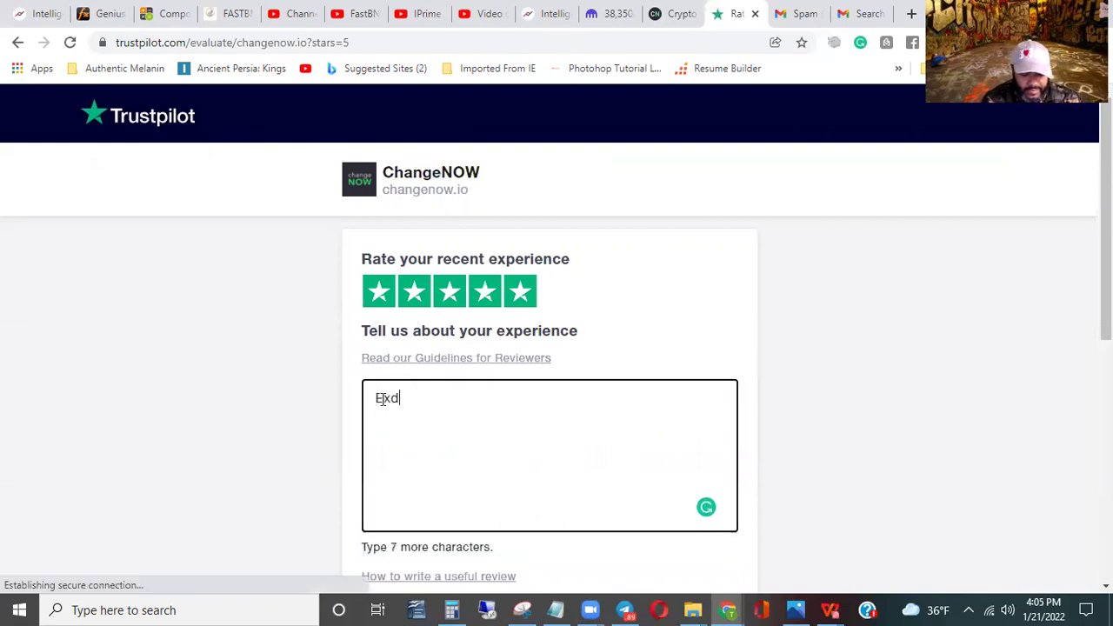
{"action": "key", "text": "BackSpace"}
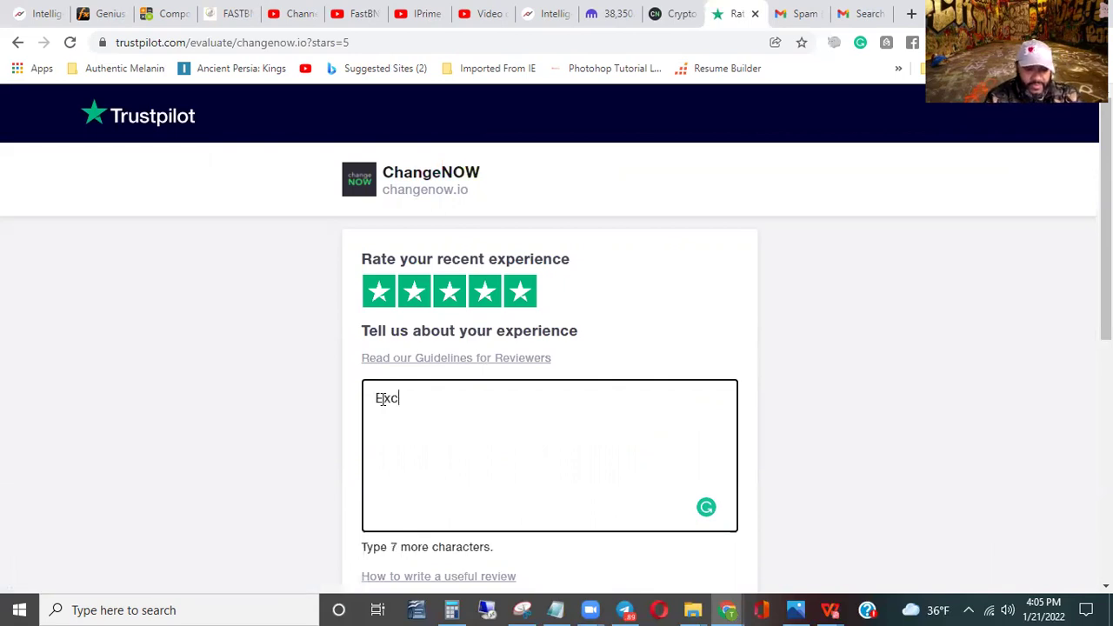
{"action": "type", "text": "celle"}
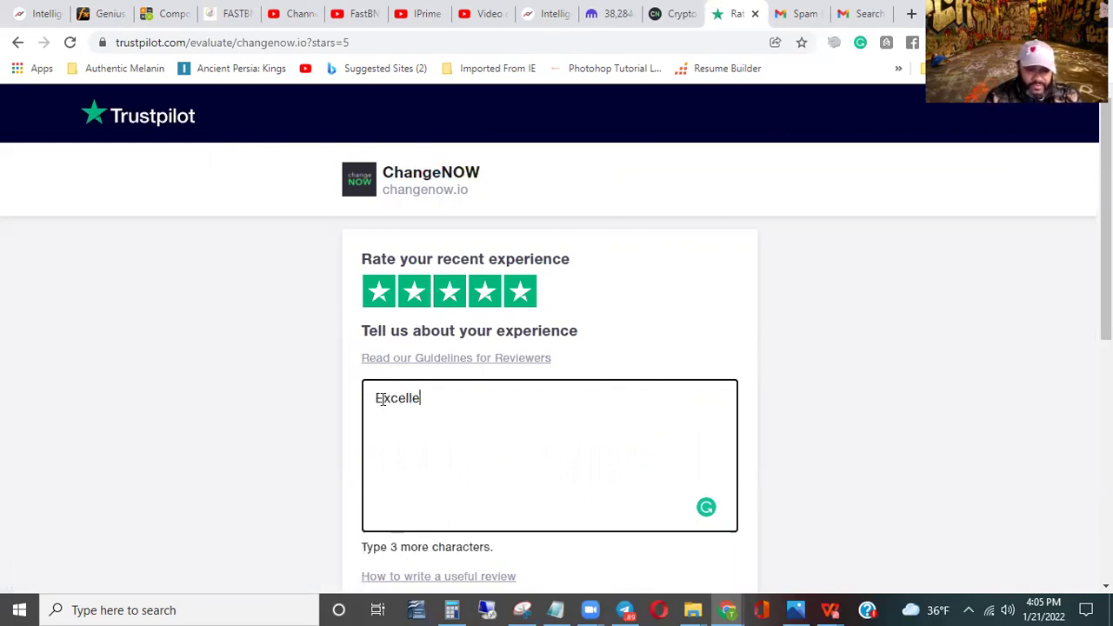
{"action": "type", "text": "nt!!!! Where"}
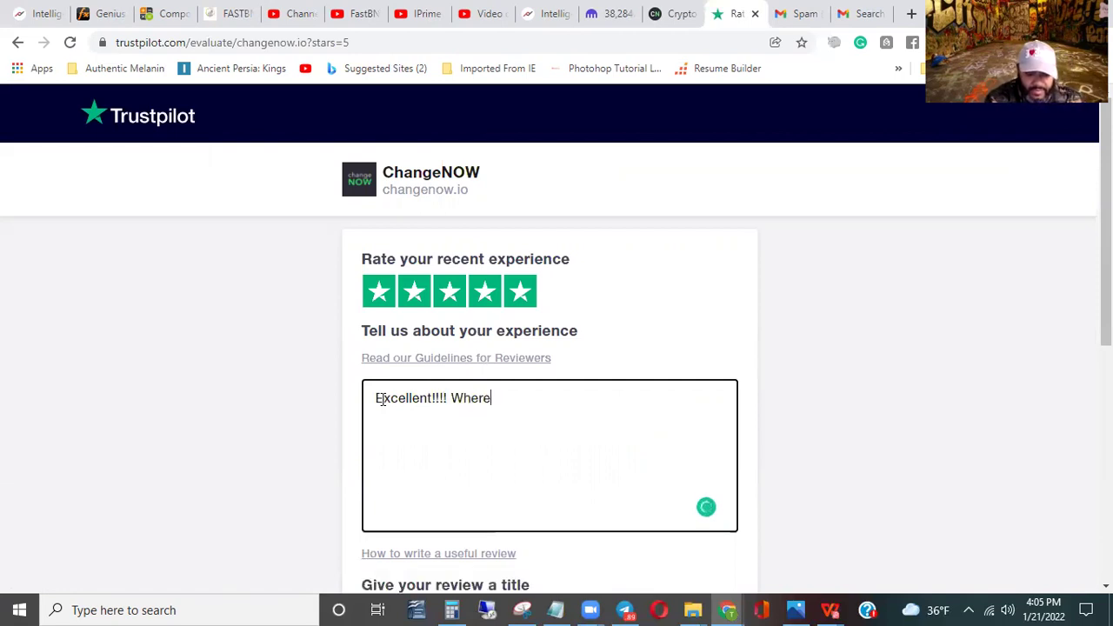
{"action": "type", "text": " have you been all my crypto career"}
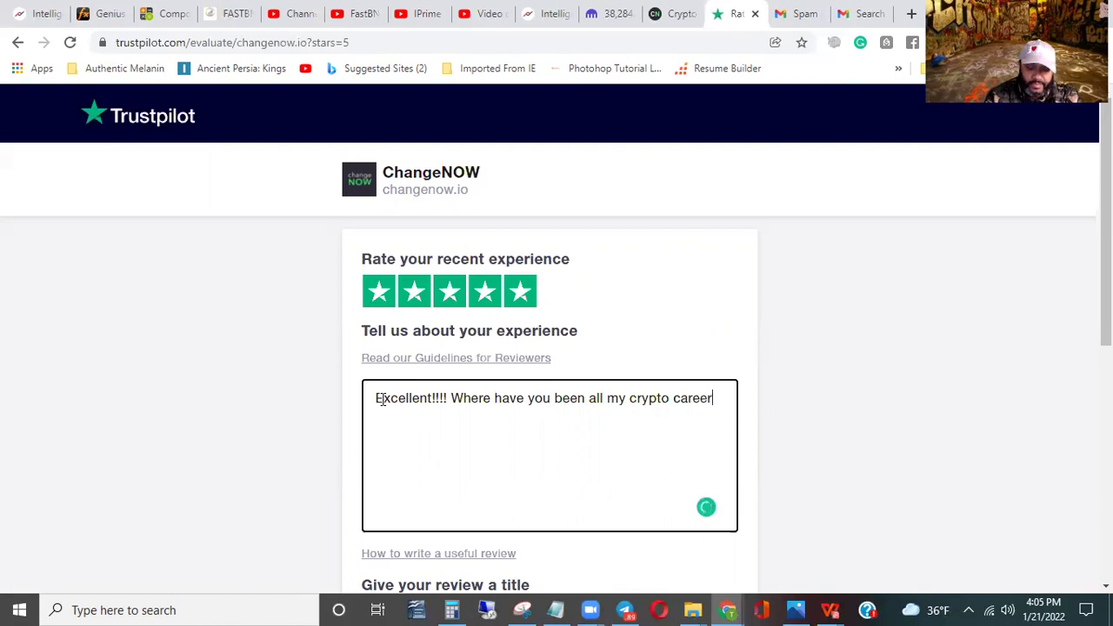
{"action": "type", "text": "!!!!!"}
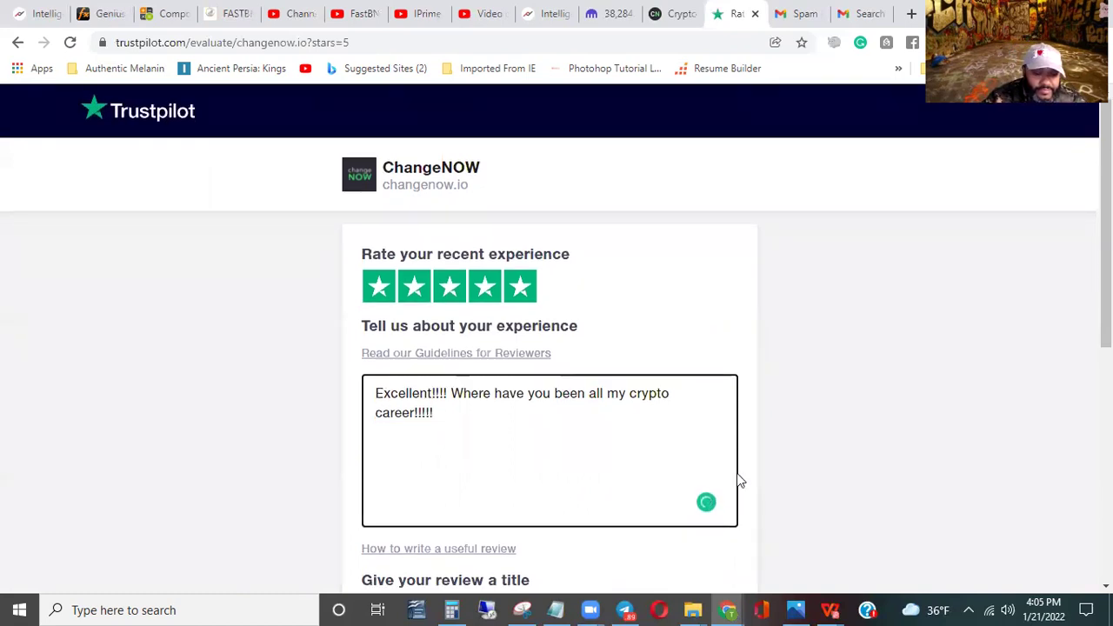
{"action": "scroll", "coordinate": [696, 474], "scroll_direction": "down", "scroll_amount": 3}
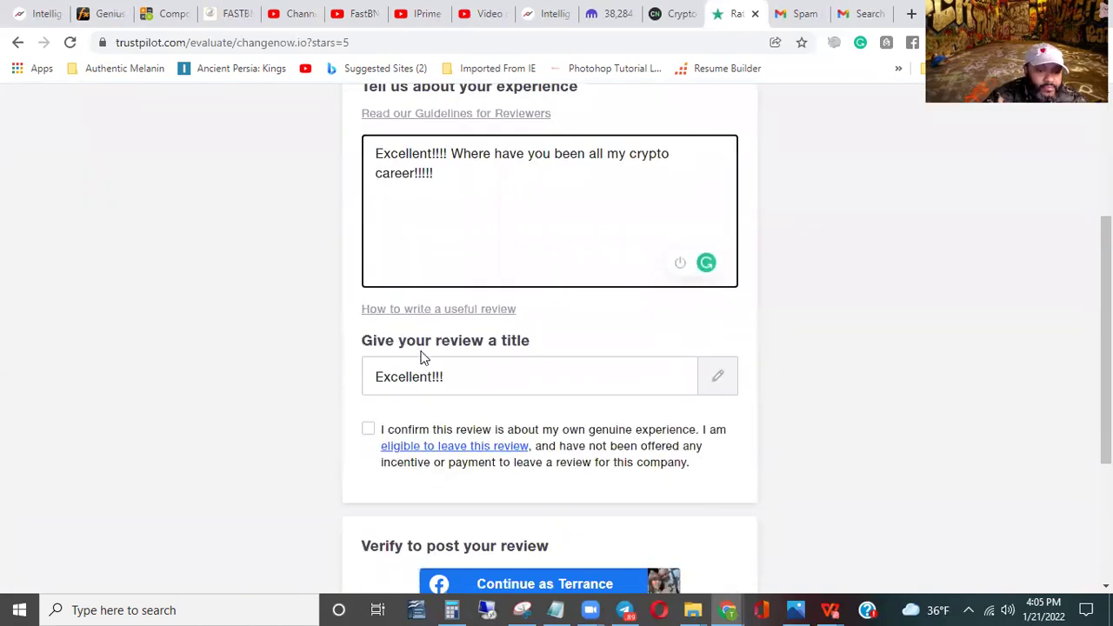
{"action": "left_click", "coordinate": [369, 427]}
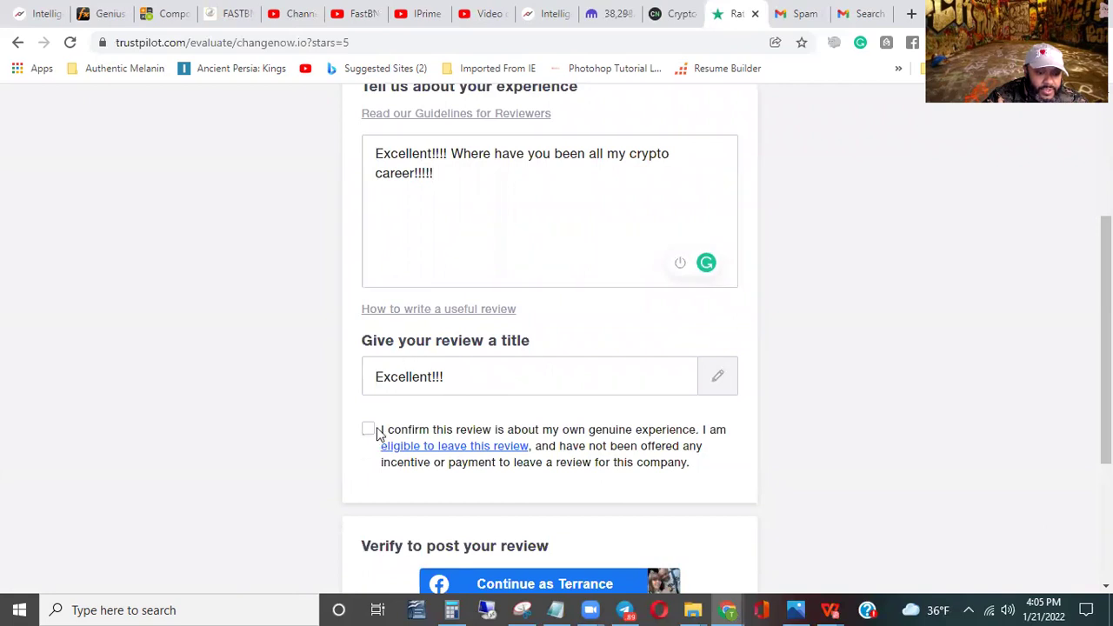
Verify the reviewer through the Facebook account and accept Trustpilot's terms and privacy policy to post the review.
{"action": "scroll", "coordinate": [540, 435], "scroll_direction": "down", "scroll_amount": 2}
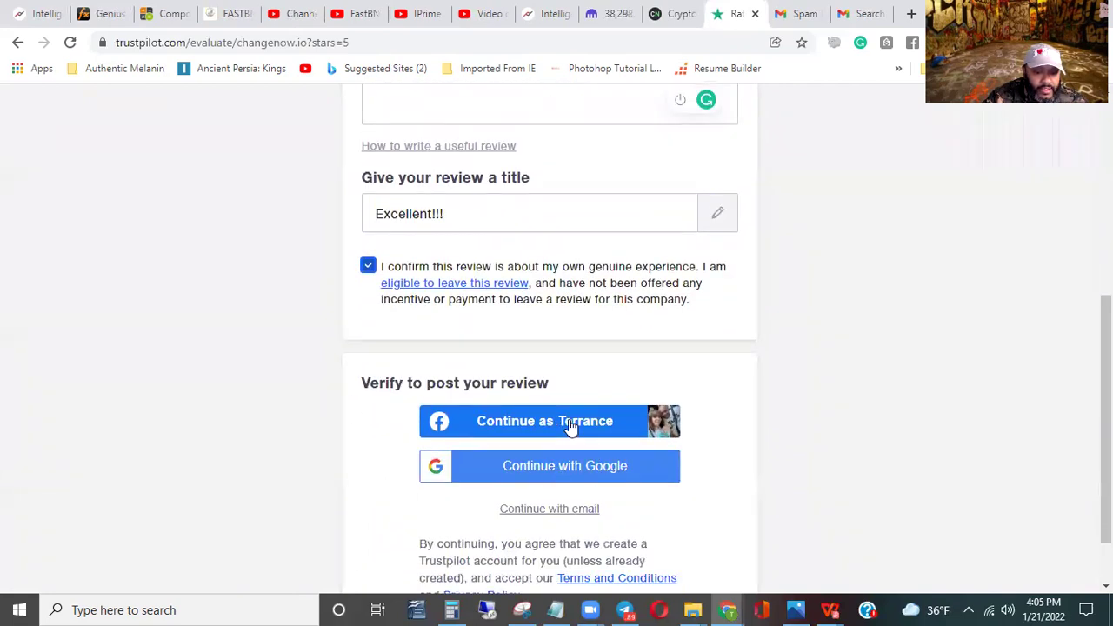
{"action": "scroll", "coordinate": [493, 433], "scroll_direction": "down", "scroll_amount": 1}
{"action": "scroll", "coordinate": [493, 439], "scroll_direction": "up", "scroll_amount": 1}
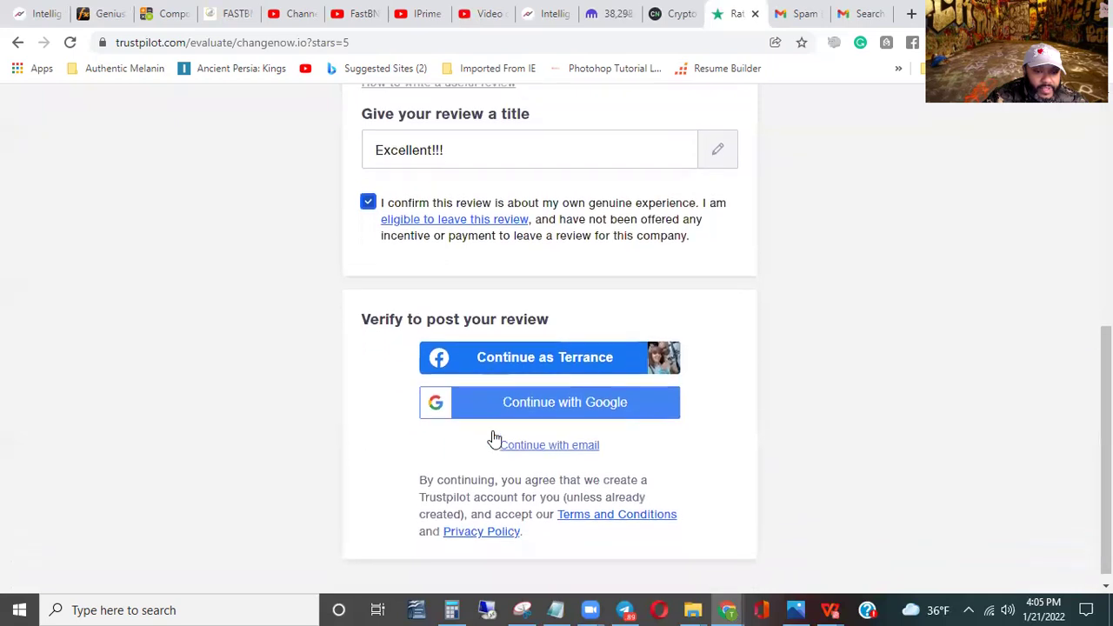
{"action": "left_click", "coordinate": [491, 431]}
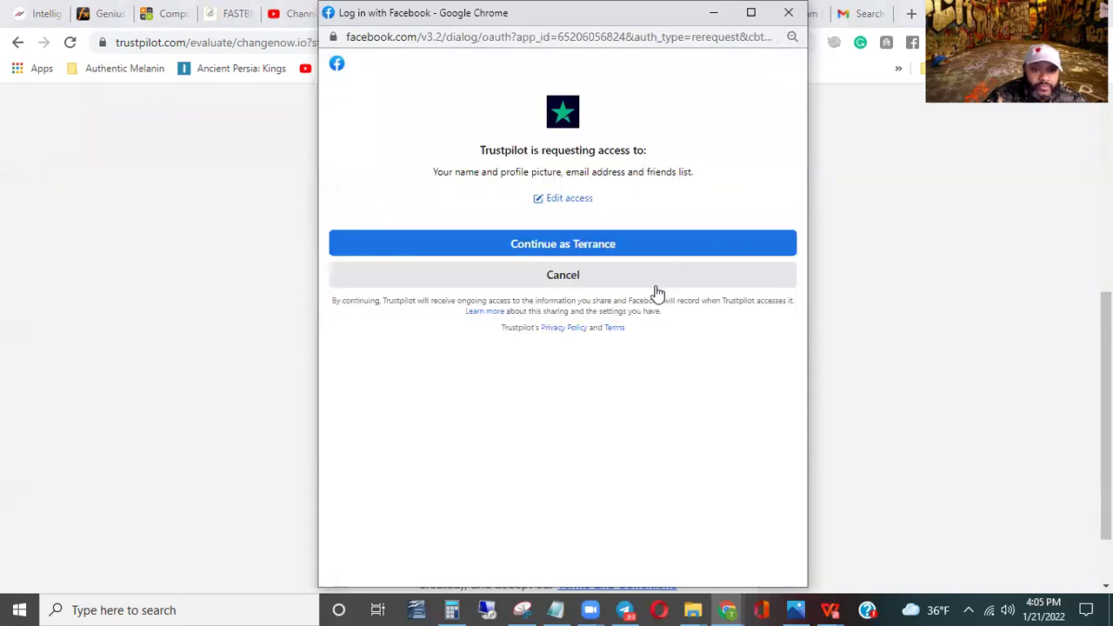
{"action": "left_click", "coordinate": [606, 250]}
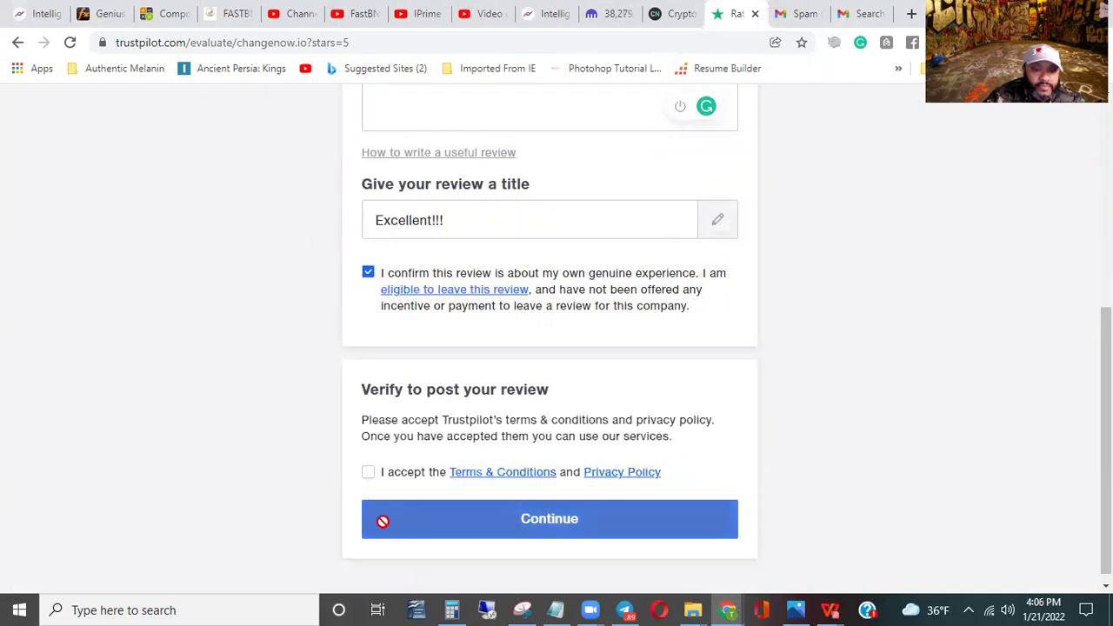
{"action": "left_click", "coordinate": [368, 471]}
{"action": "left_click", "coordinate": [488, 518]}
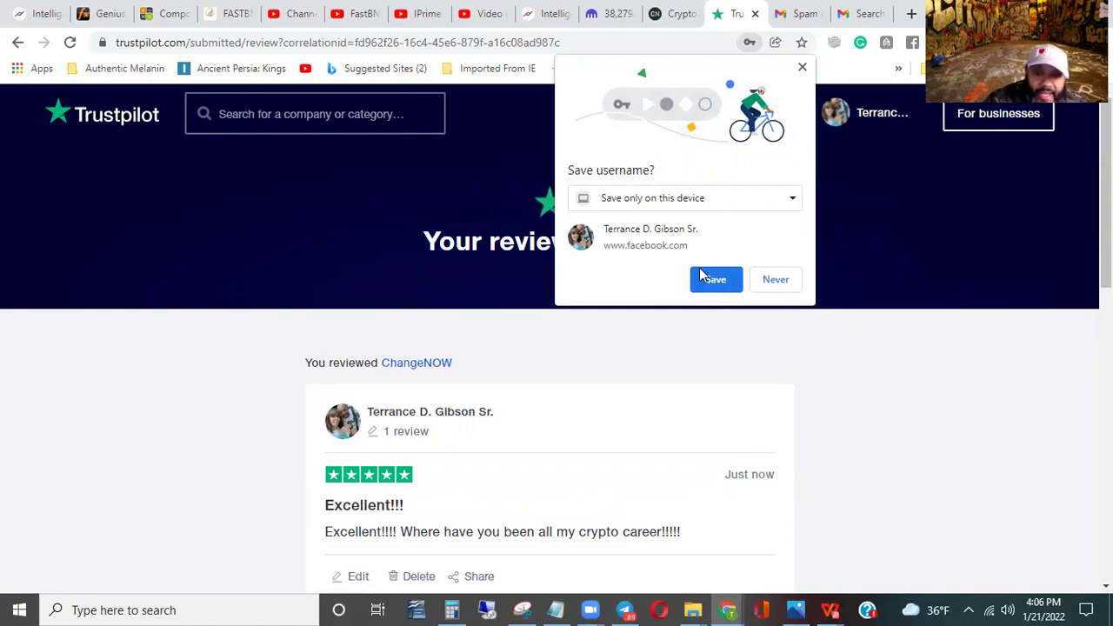
Dismiss the offer to save the username and look over the submitted ChangeNOW review.
{"action": "left_click", "coordinate": [802, 69]}
{"action": "scroll", "coordinate": [612, 470], "scroll_direction": "down", "scroll_amount": 2}
{"action": "scroll", "coordinate": [611, 469], "scroll_direction": "up", "scroll_amount": 2}
{"action": "scroll", "coordinate": [609, 467], "scroll_direction": "down", "scroll_amount": 2}
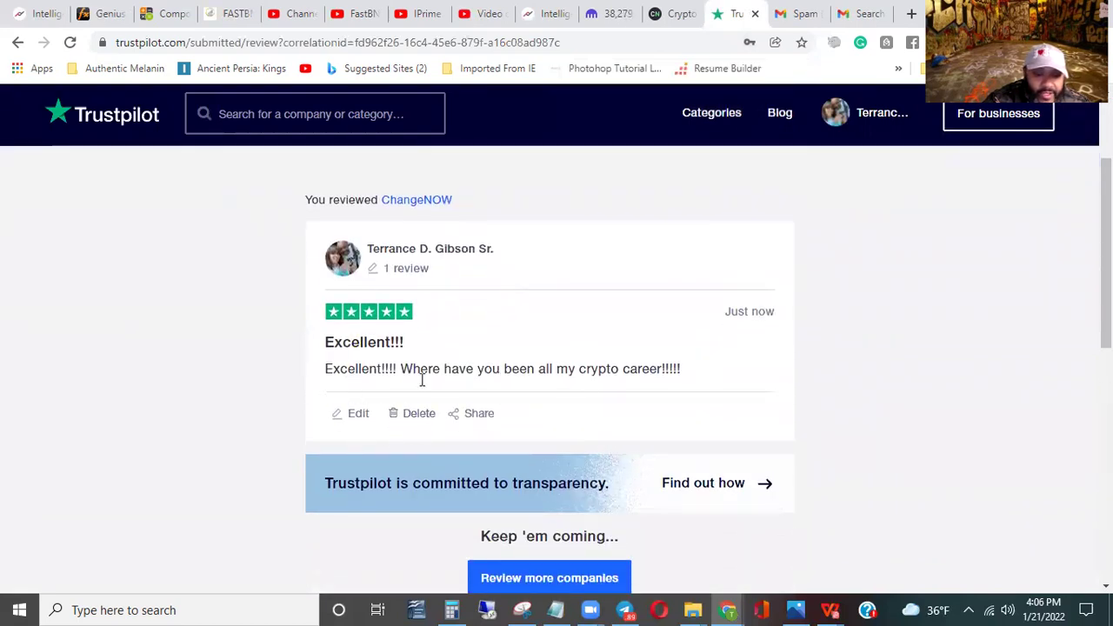
{"action": "scroll", "coordinate": [663, 491], "scroll_direction": "up", "scroll_amount": 2}
{"action": "scroll", "coordinate": [664, 489], "scroll_direction": "down", "scroll_amount": 4}
{"action": "scroll", "coordinate": [663, 489], "scroll_direction": "up", "scroll_amount": 3}
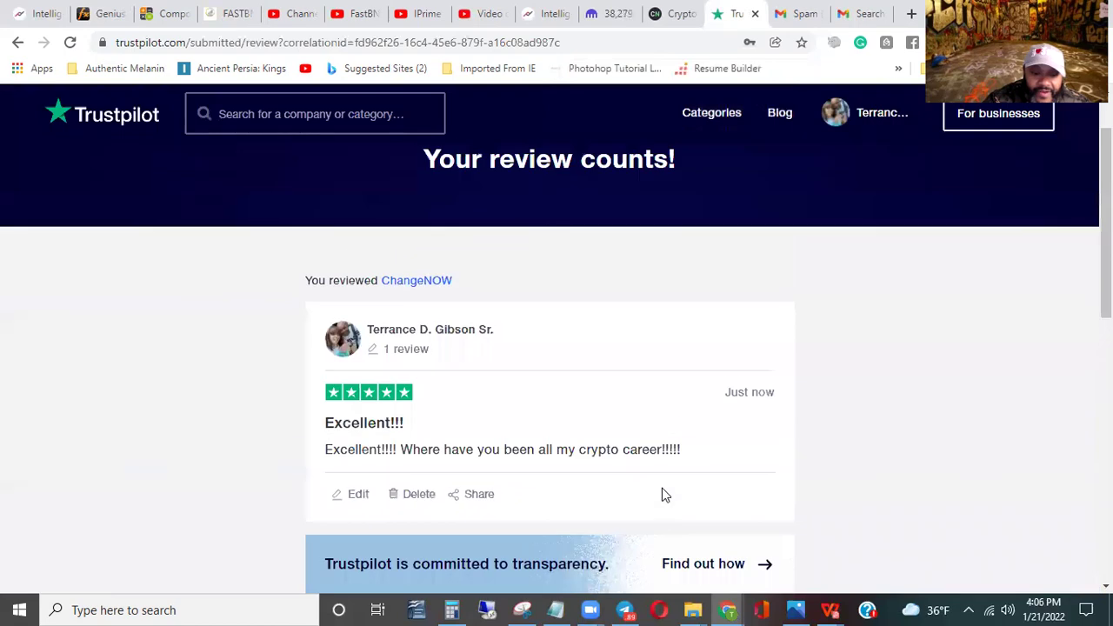
{"action": "scroll", "coordinate": [662, 489], "scroll_direction": "up", "scroll_amount": 1}
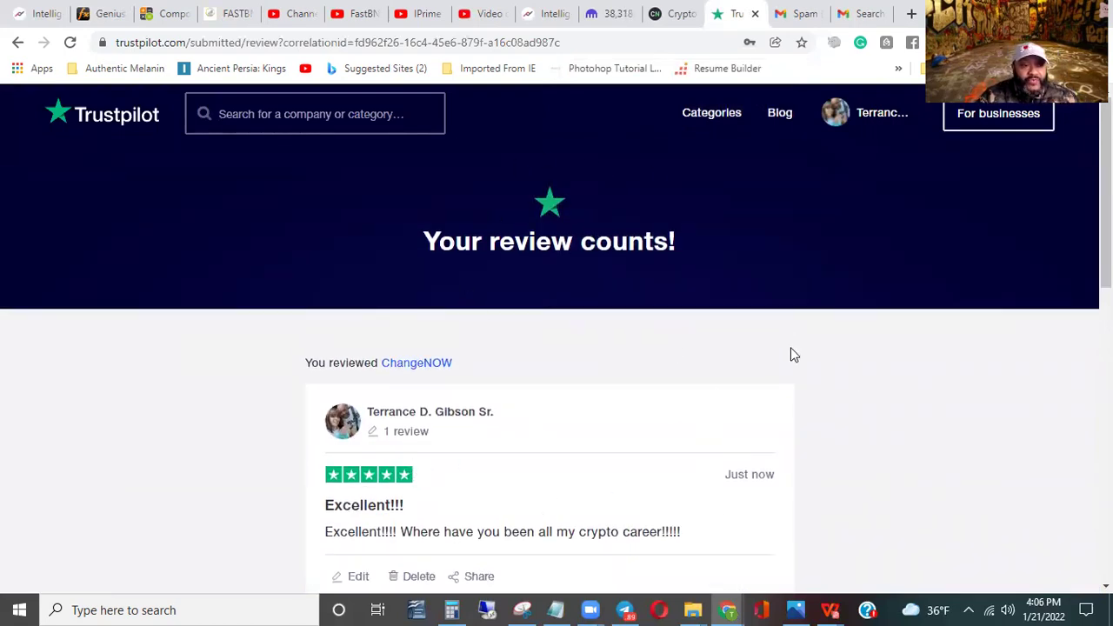
Switch to Kraken, inspect the details of the 01/21/22 Tether USD deposit, and refresh the funding overview to check its status.
{"action": "left_click", "coordinate": [618, 14]}
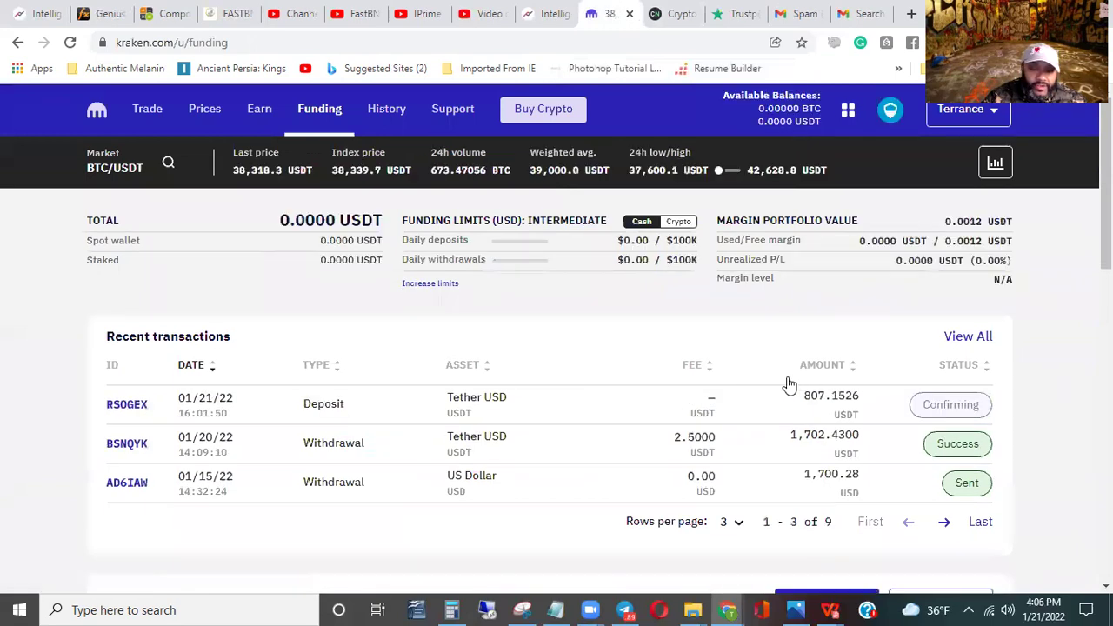
{"action": "left_click", "coordinate": [470, 397]}
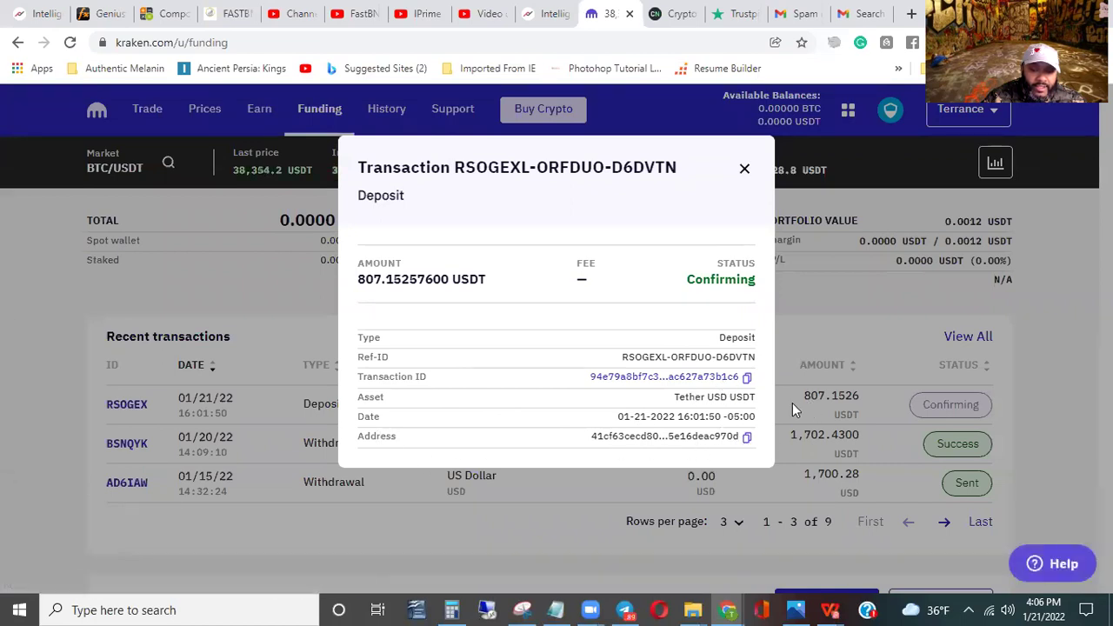
{"action": "left_click", "coordinate": [745, 170]}
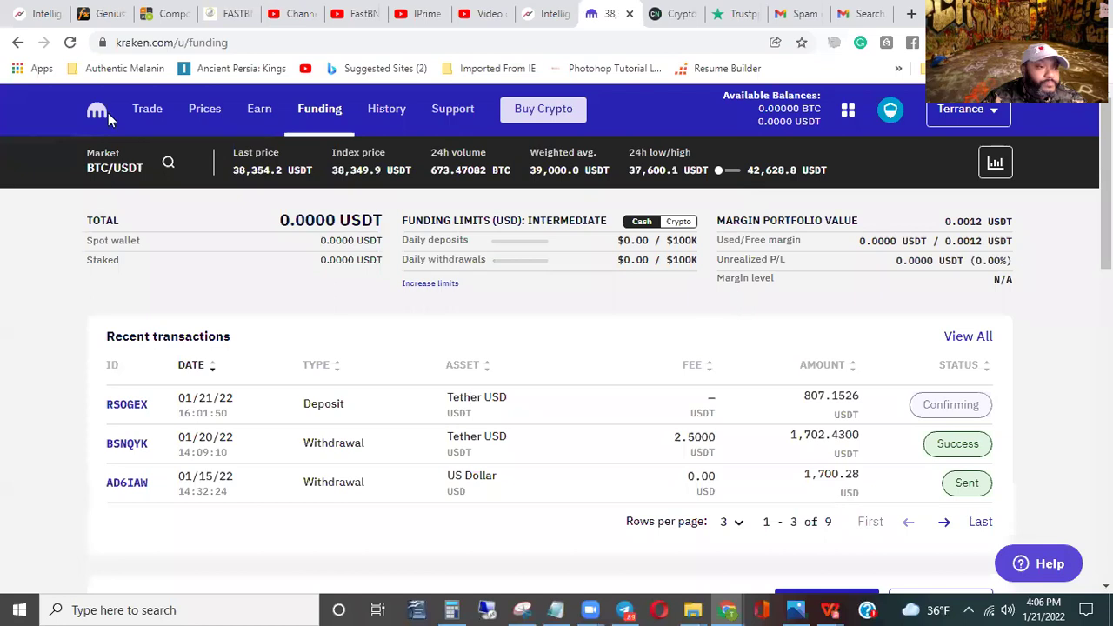
{"action": "left_click", "coordinate": [69, 42]}
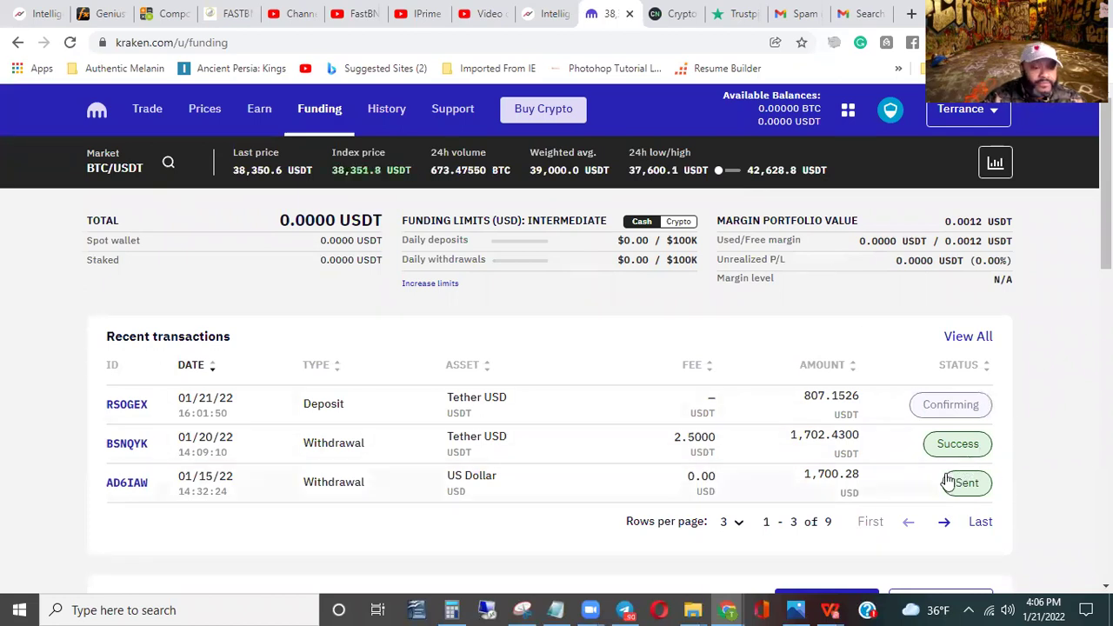
{"action": "left_click", "coordinate": [68, 43]}
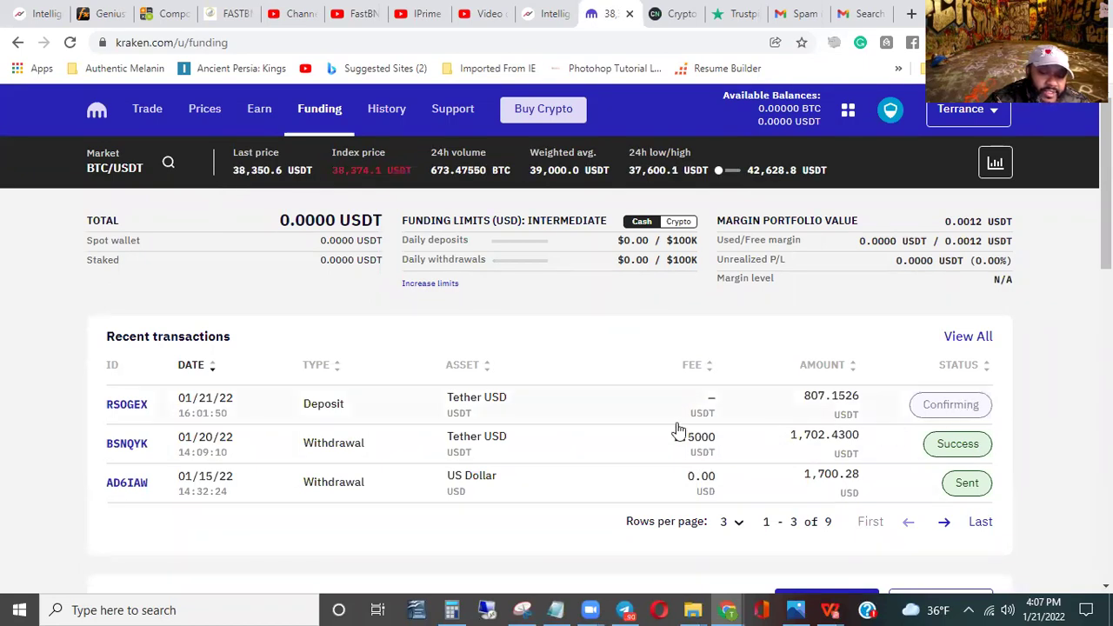
{"action": "scroll", "coordinate": [438, 386], "scroll_direction": "down", "scroll_amount": 2}
{"action": "scroll", "coordinate": [438, 386], "scroll_direction": "down", "scroll_amount": 2}
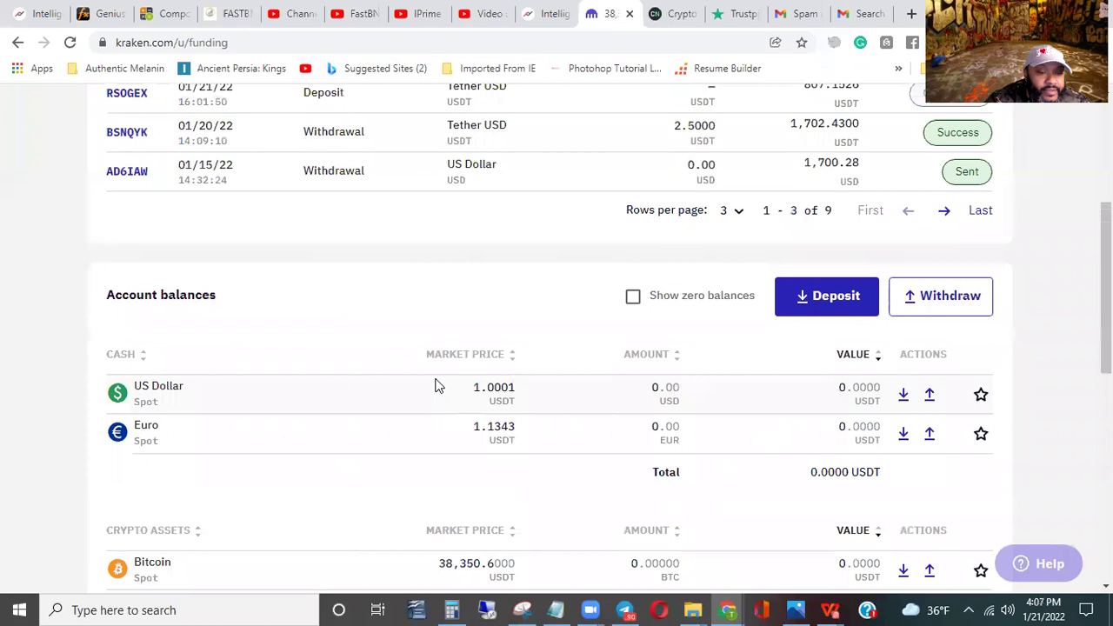
{"action": "scroll", "coordinate": [406, 286], "scroll_direction": "up", "scroll_amount": 4}
{"action": "left_click", "coordinate": [387, 112]}
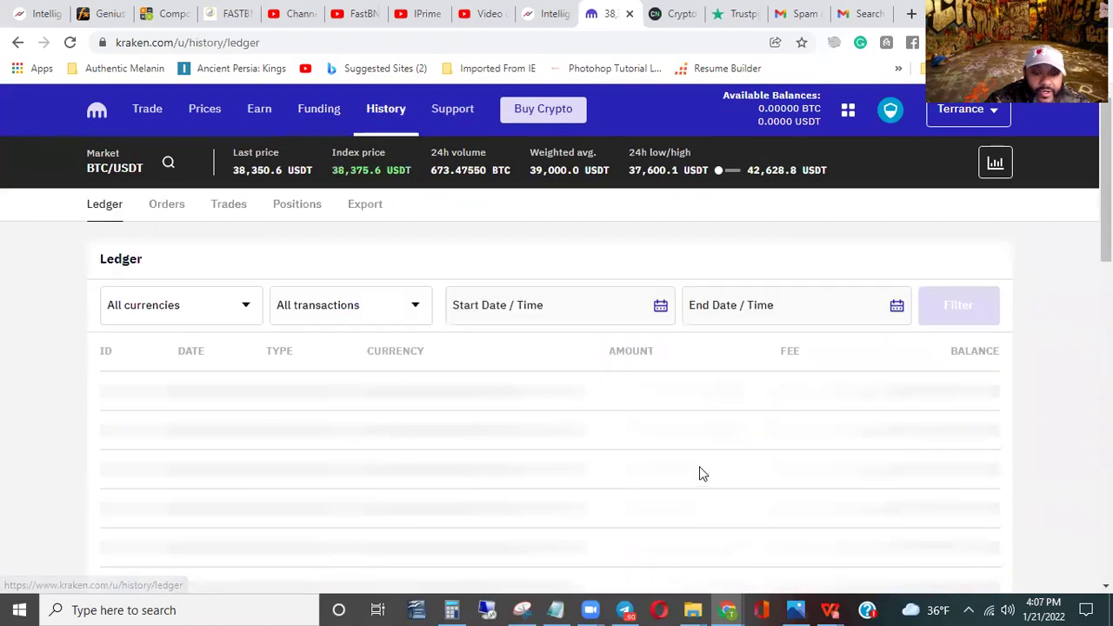
{"action": "scroll", "coordinate": [699, 445], "scroll_direction": "down", "scroll_amount": 2}
{"action": "scroll", "coordinate": [687, 450], "scroll_direction": "down", "scroll_amount": 4}
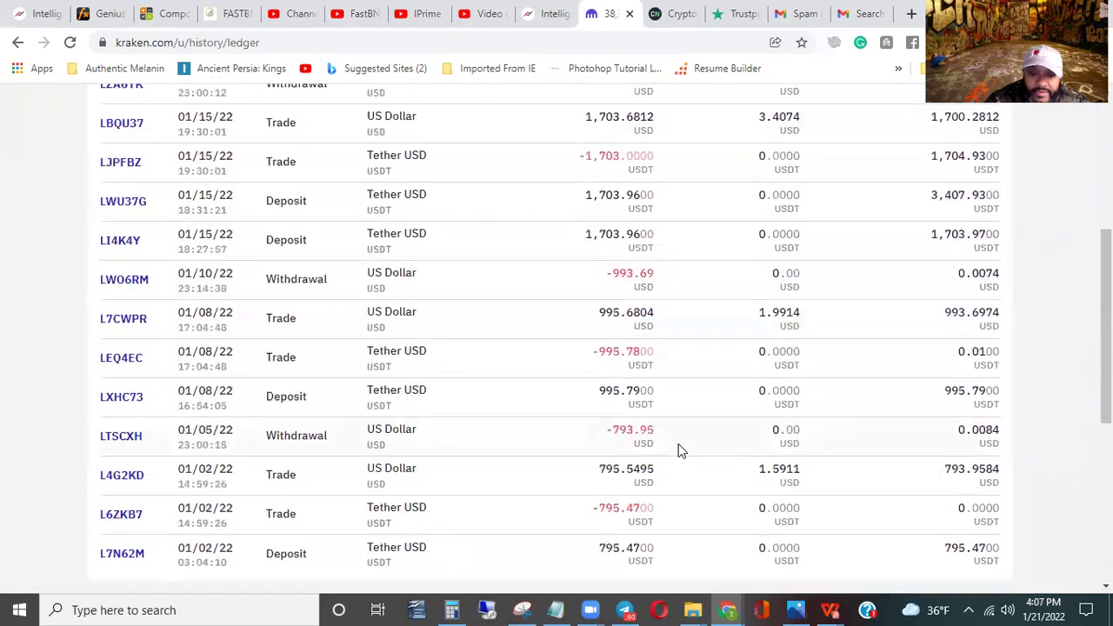
{"action": "scroll", "coordinate": [656, 452], "scroll_direction": "up", "scroll_amount": 6}
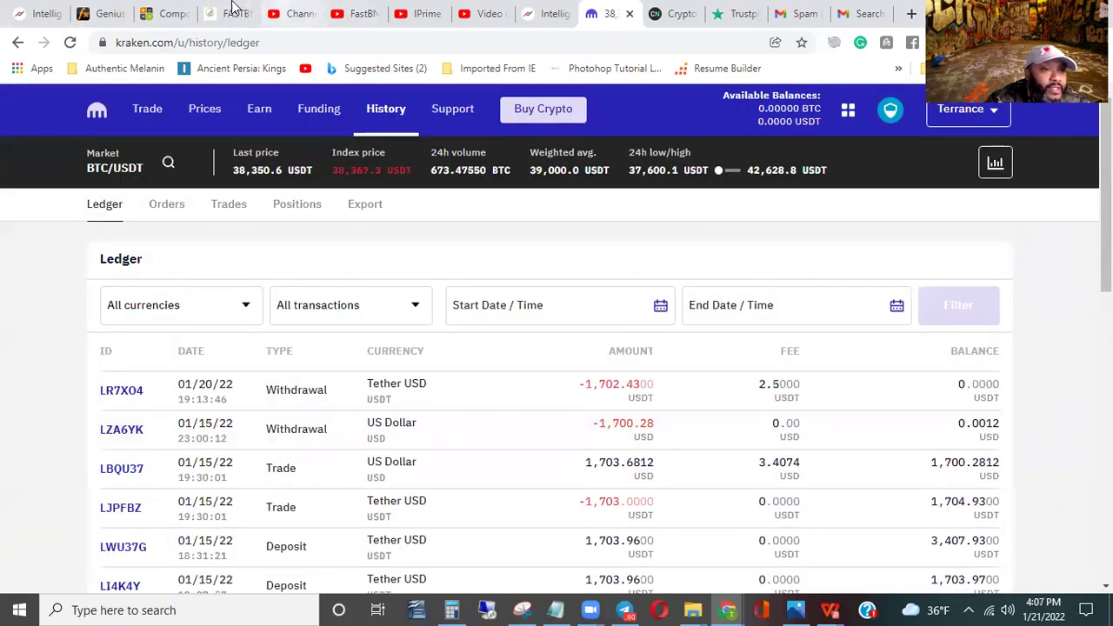
Switch to the FastBNB dashboard and examine the farming rewards, available withdrawal balance, deposit and withdrawal totals, and referral levels.
{"action": "mouse_move", "coordinate": [28, 7]}
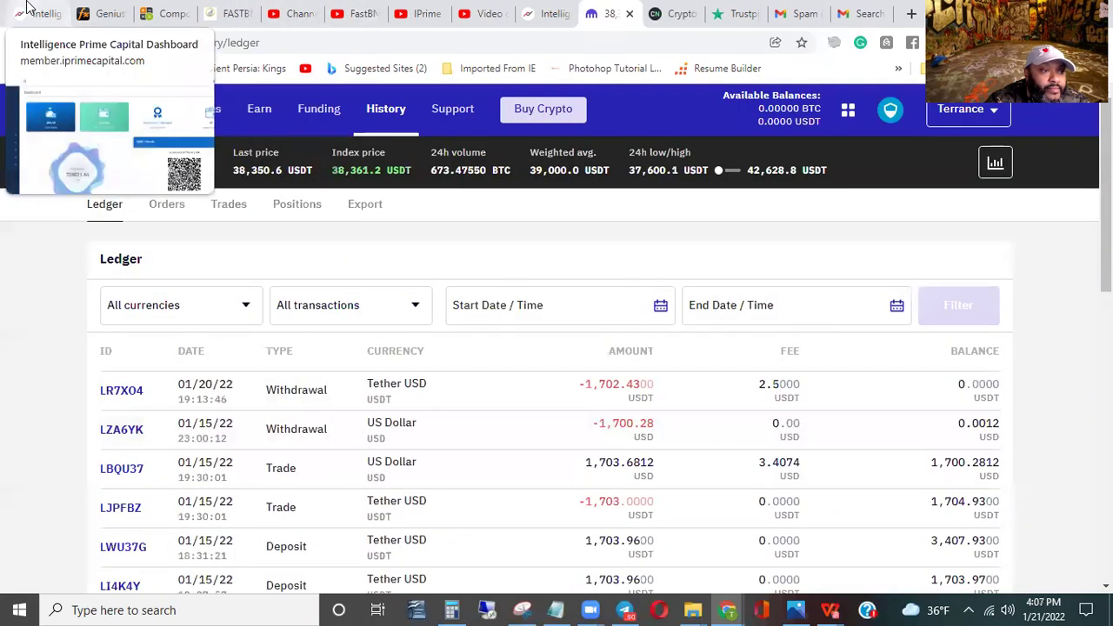
{"action": "left_click", "coordinate": [228, 13]}
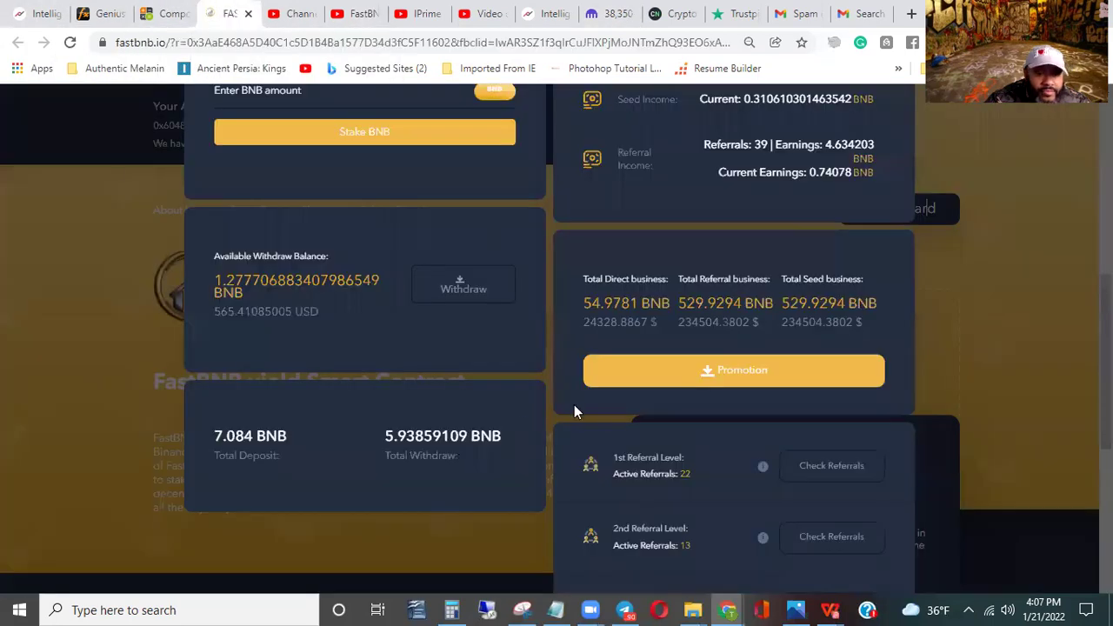
{"action": "scroll", "coordinate": [400, 413], "scroll_direction": "up", "scroll_amount": 2}
{"action": "scroll", "coordinate": [311, 402], "scroll_direction": "down", "scroll_amount": 1}
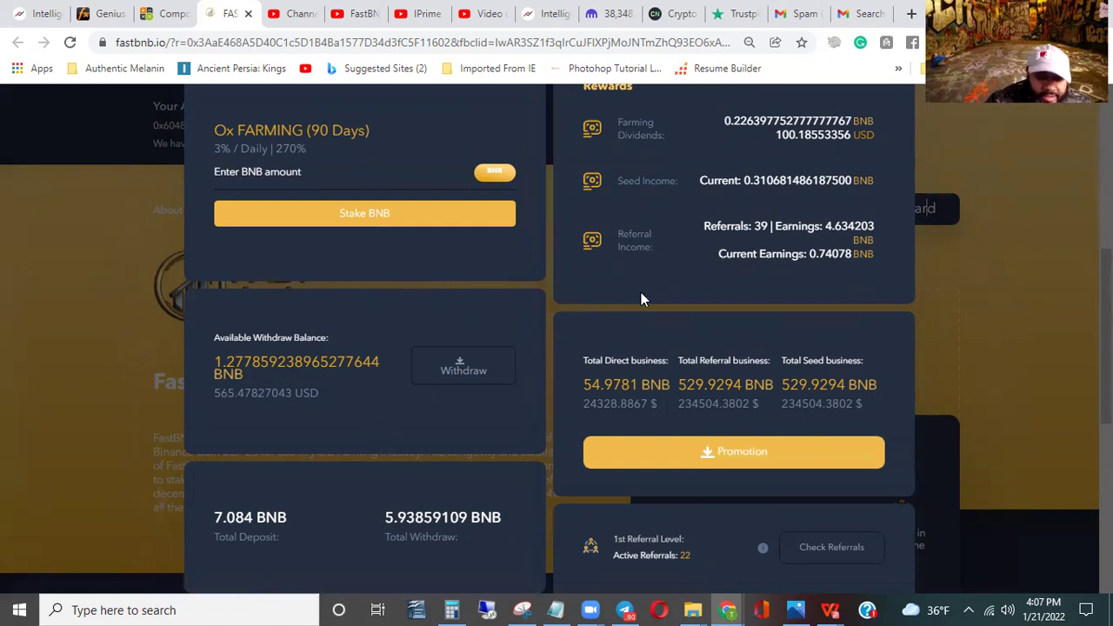
{"action": "scroll", "coordinate": [670, 348], "scroll_direction": "down", "scroll_amount": 4}
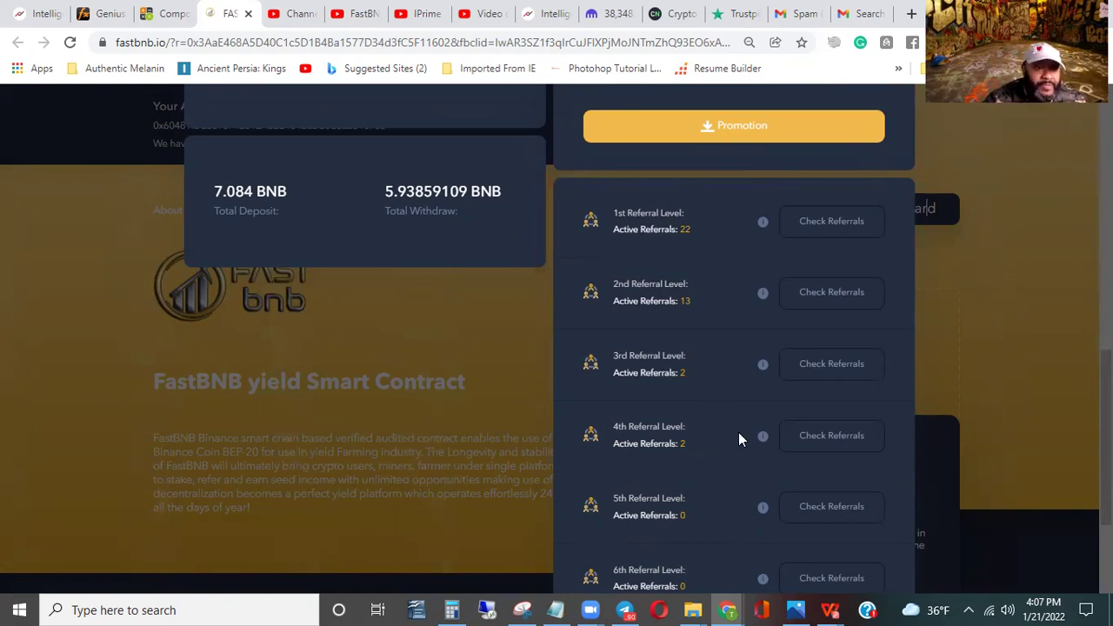
{"action": "scroll", "coordinate": [739, 439], "scroll_direction": "up", "scroll_amount": 5}
{"action": "scroll", "coordinate": [713, 442], "scroll_direction": "down", "scroll_amount": 2}
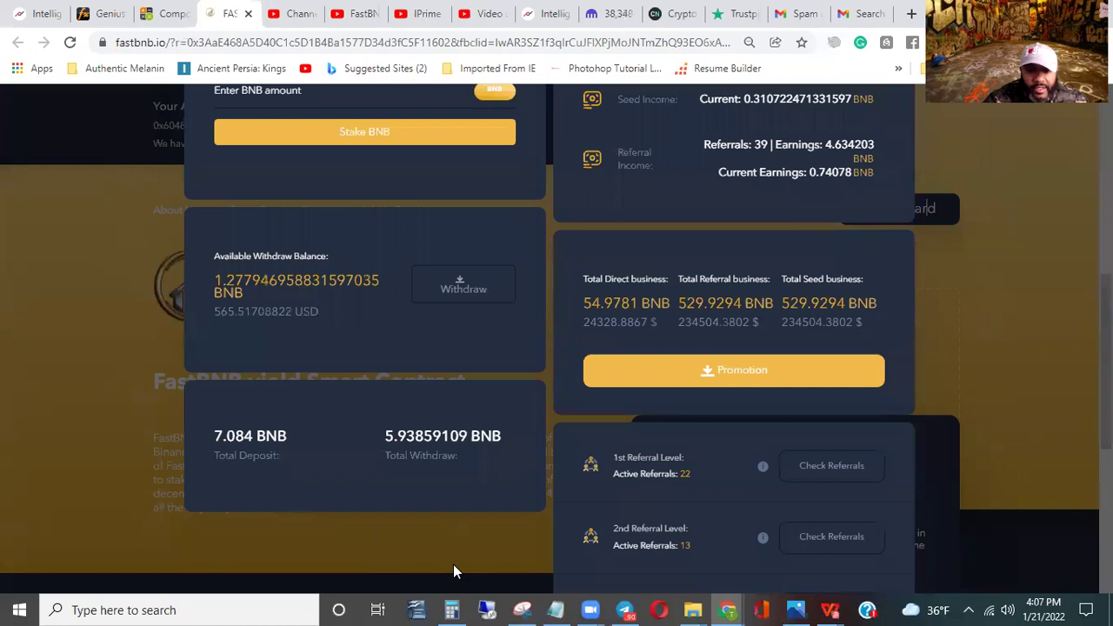
{"action": "scroll", "coordinate": [415, 561], "scroll_direction": "up", "scroll_amount": 2}
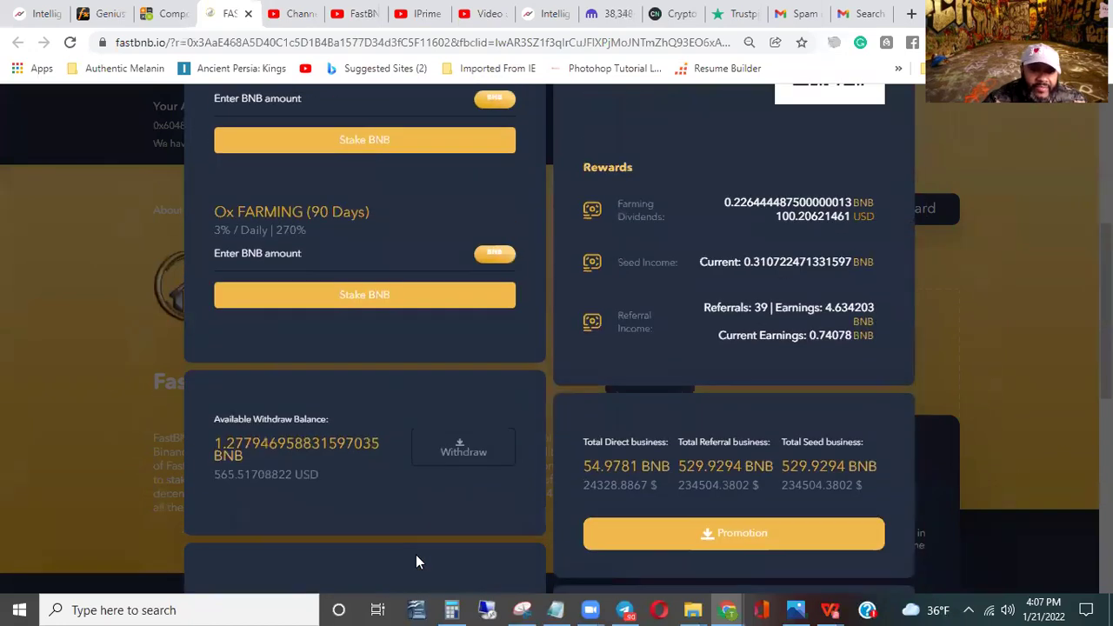
{"action": "scroll", "coordinate": [408, 469], "scroll_direction": "up", "scroll_amount": 2}
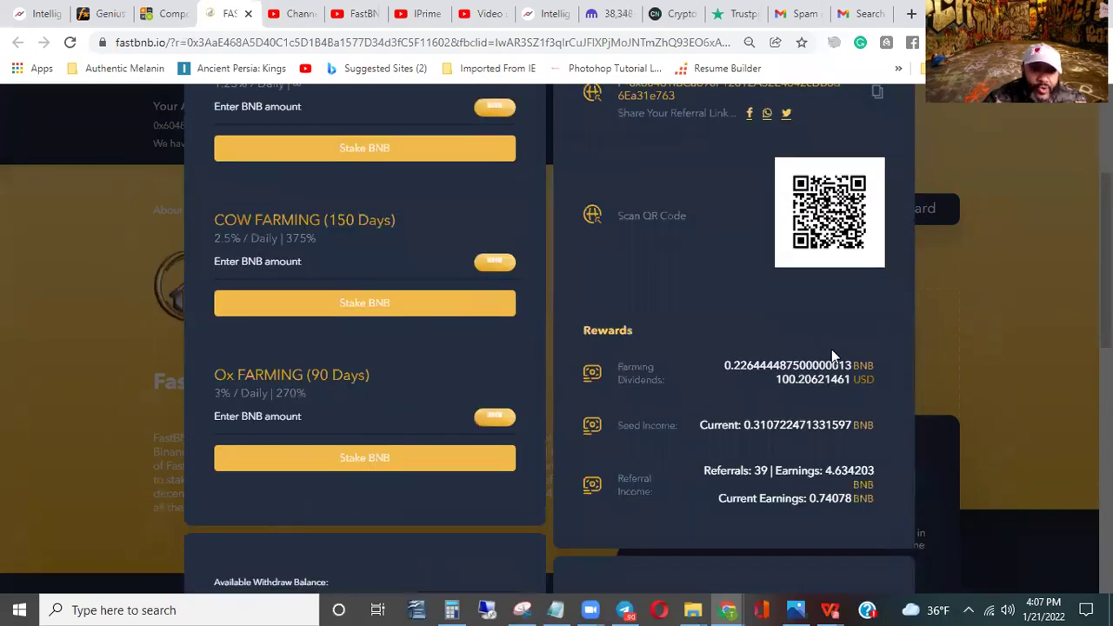
{"action": "scroll", "coordinate": [423, 426], "scroll_direction": "down", "scroll_amount": 3}
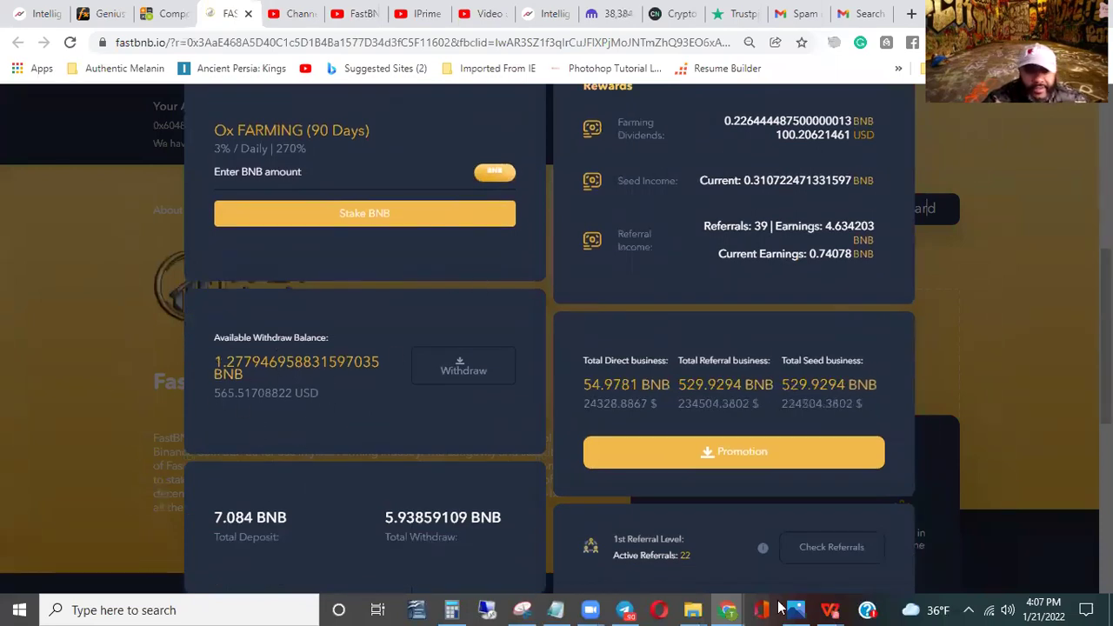
{"action": "scroll", "coordinate": [716, 347], "scroll_direction": "up", "scroll_amount": 4}
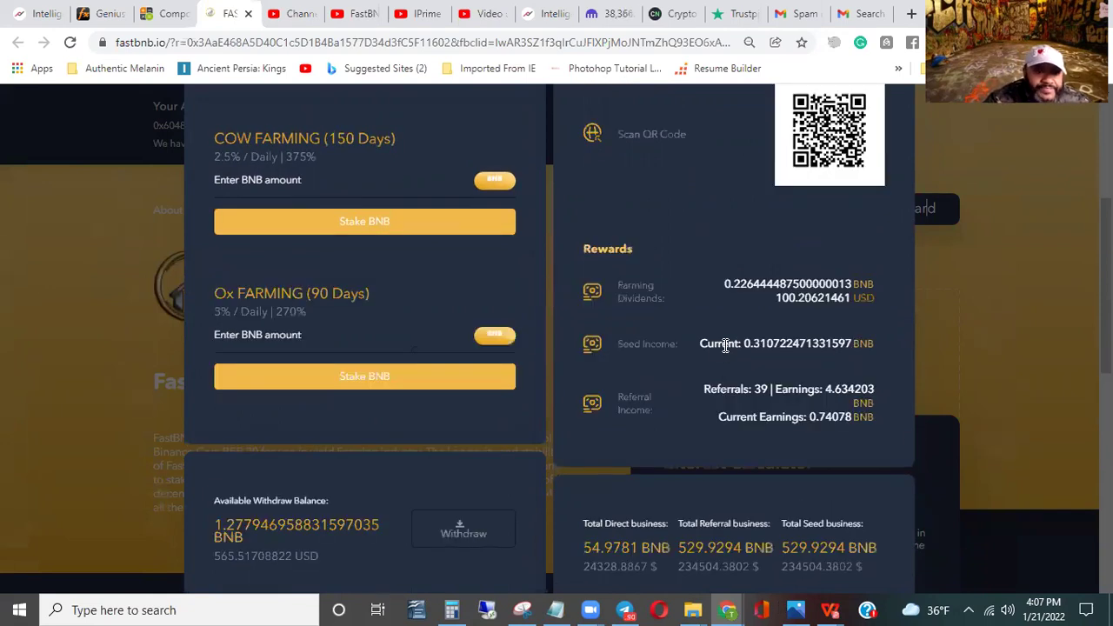
Look over the FastBNB wallet statistics, referral link, farming plans and reward amounts.
{"action": "scroll", "coordinate": [725, 352], "scroll_direction": "up", "scroll_amount": 2}
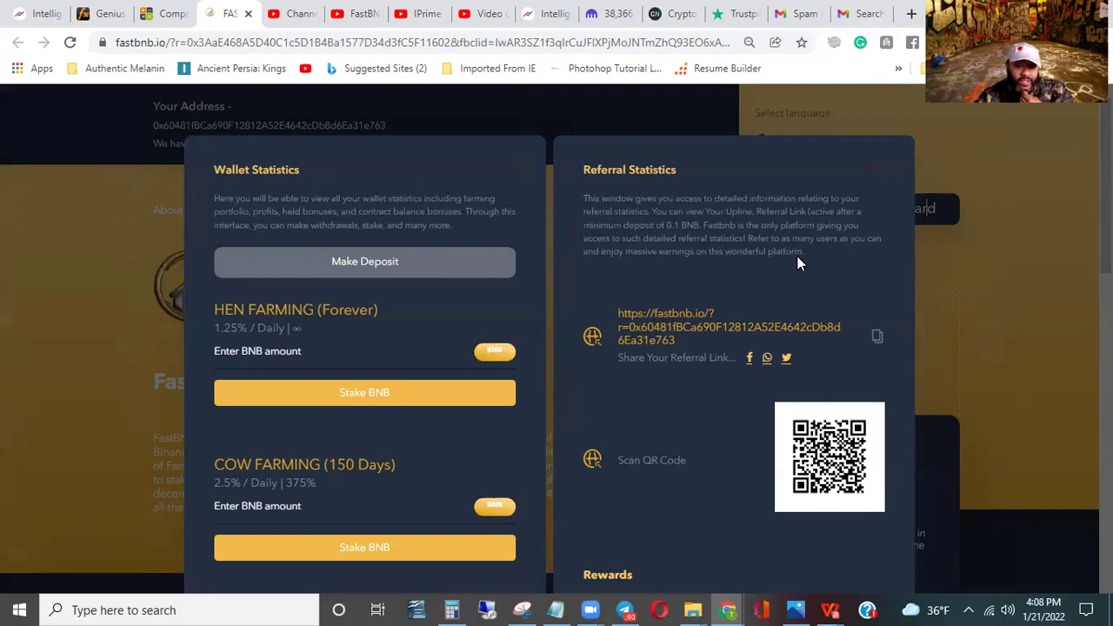
{"action": "scroll", "coordinate": [180, 522], "scroll_direction": "down", "scroll_amount": 2}
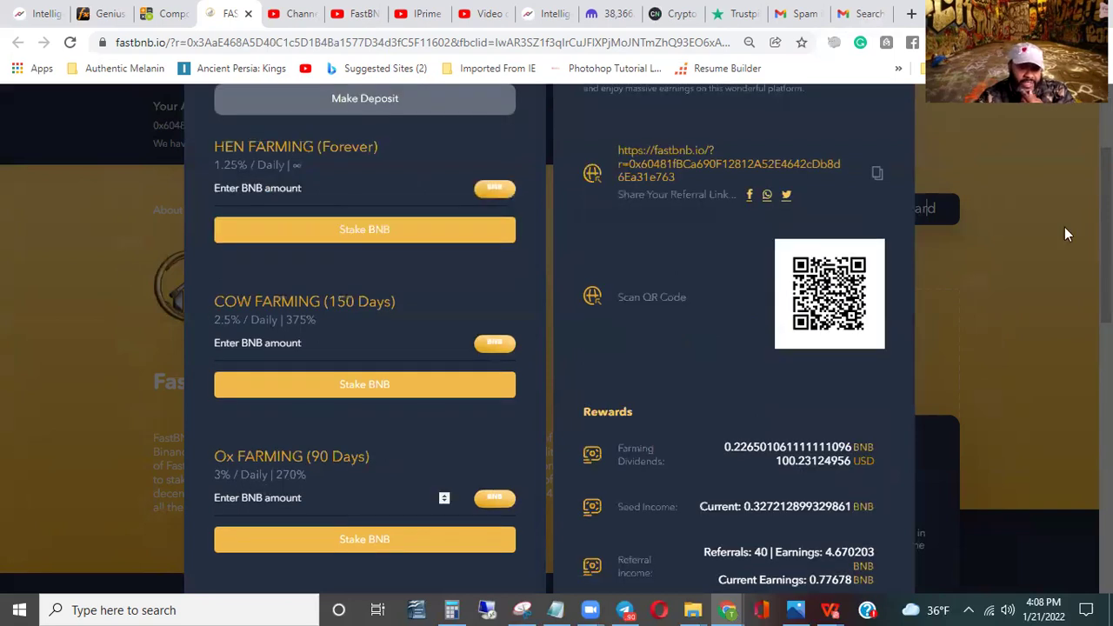
{"action": "scroll", "coordinate": [1068, 204], "scroll_direction": "down", "scroll_amount": 2}
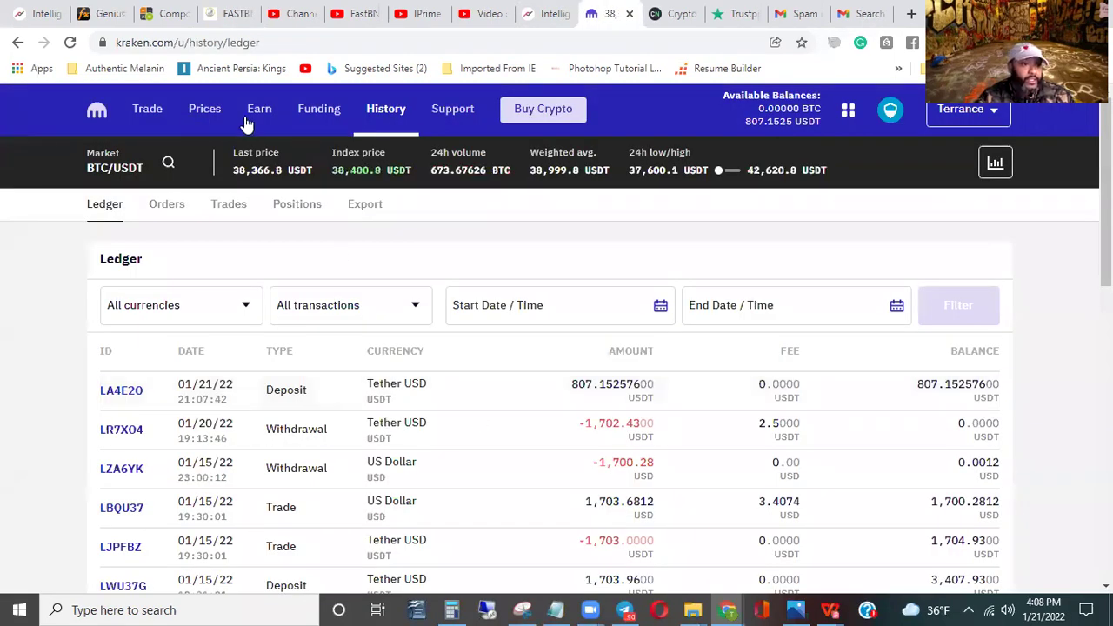
Switch to Kraken and check the Tether USD deposit's status in the funding overview and the account balances.
{"action": "left_click", "coordinate": [303, 122]}
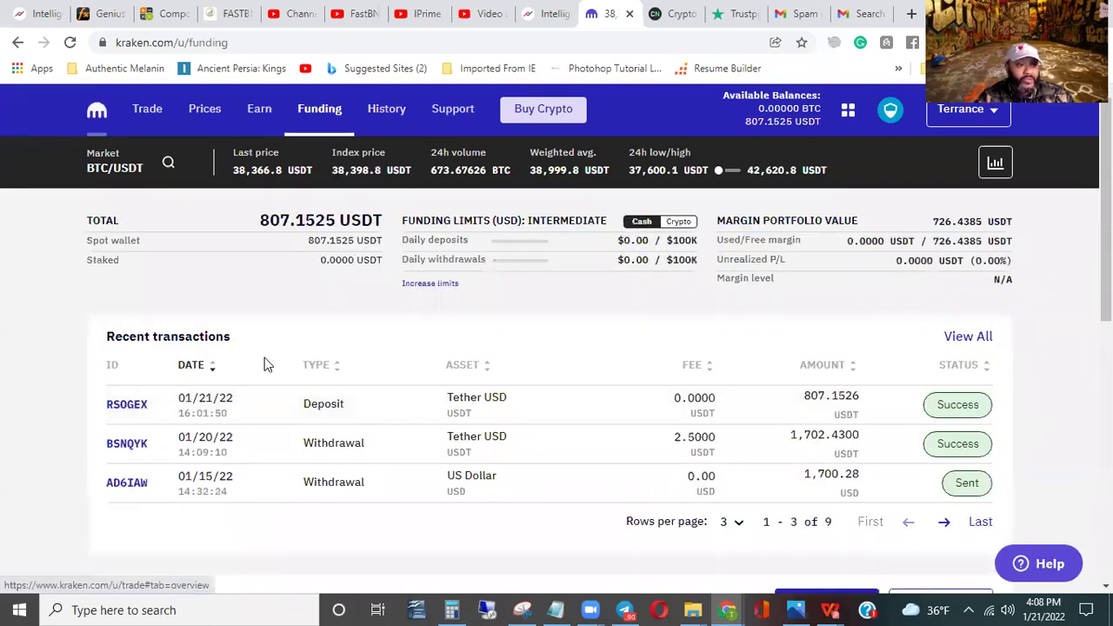
{"action": "left_click", "coordinate": [114, 169]}
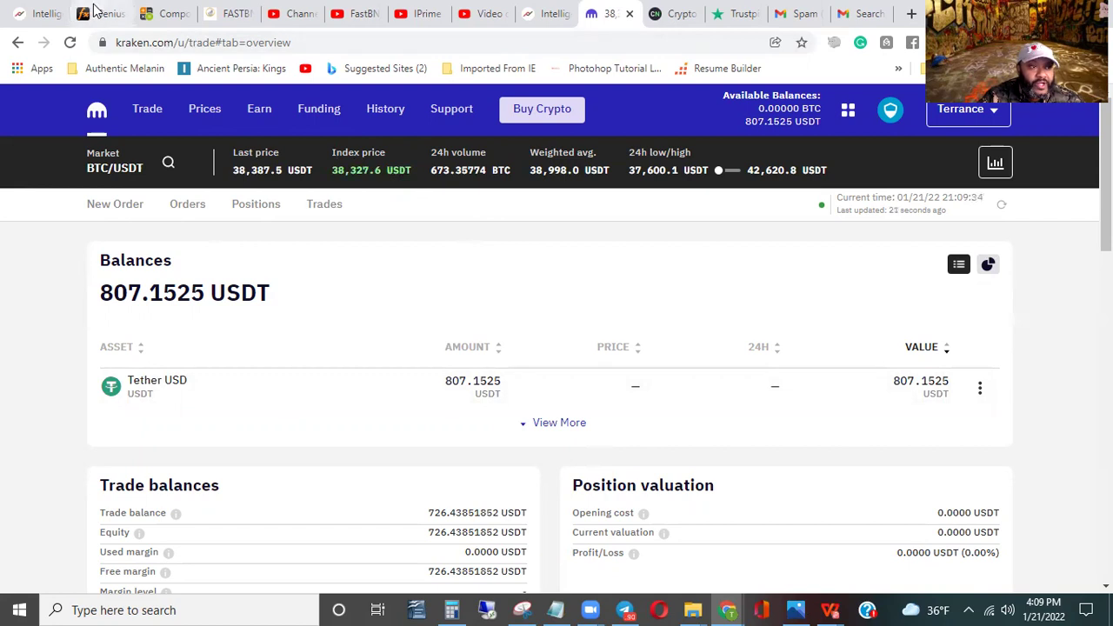
Switch to FastBNB, withdraw all dividends, referral and seed income, and approve the transaction in MetaMask.
{"action": "left_click", "coordinate": [233, 13]}
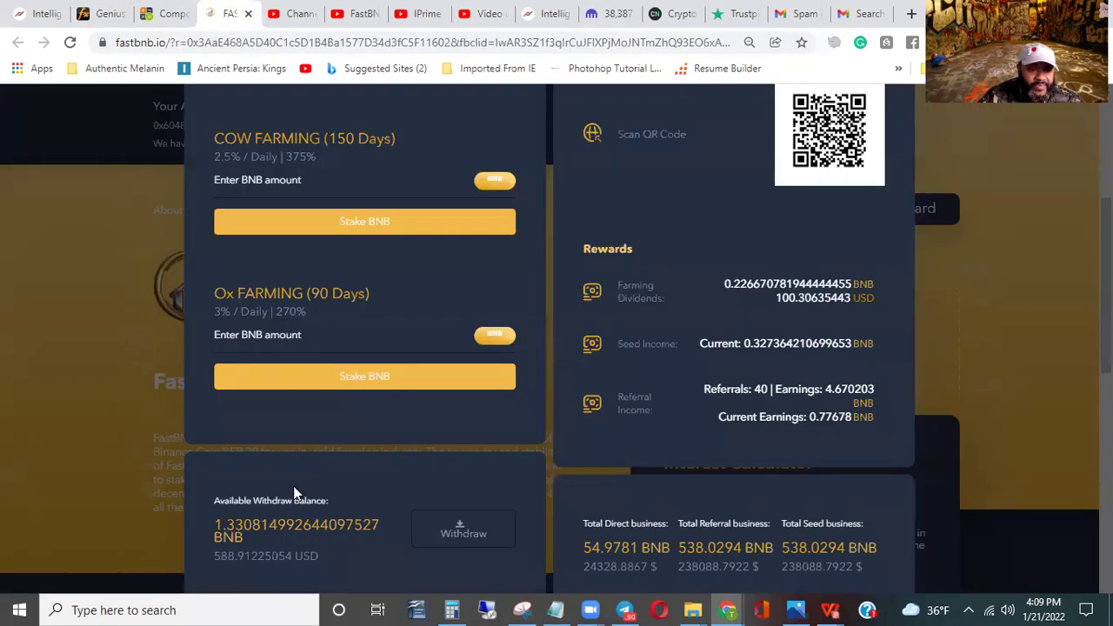
{"action": "scroll", "coordinate": [277, 442], "scroll_direction": "up", "scroll_amount": 1}
{"action": "scroll", "coordinate": [278, 442], "scroll_direction": "up", "scroll_amount": 3}
{"action": "scroll", "coordinate": [278, 441], "scroll_direction": "down", "scroll_amount": 7}
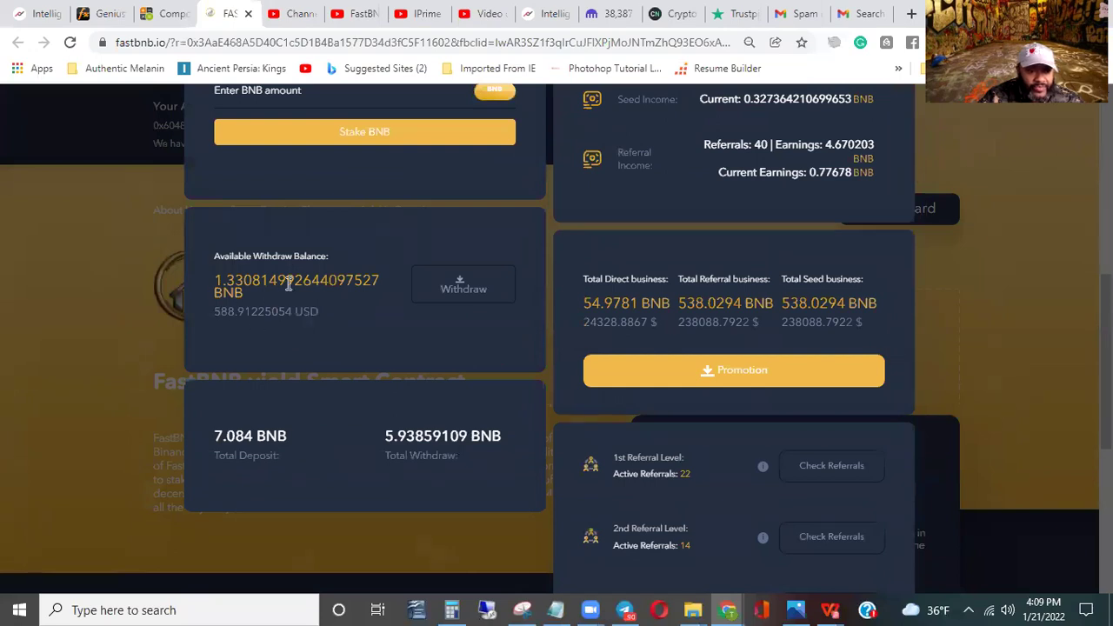
{"action": "left_click", "coordinate": [463, 287]}
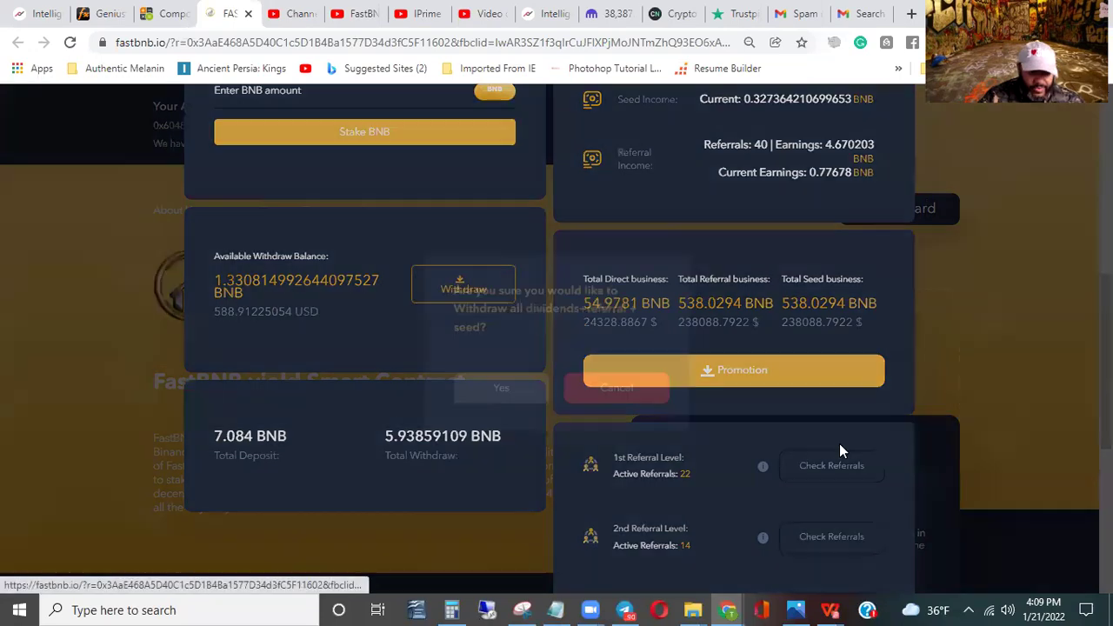
{"action": "left_click", "coordinate": [520, 398]}
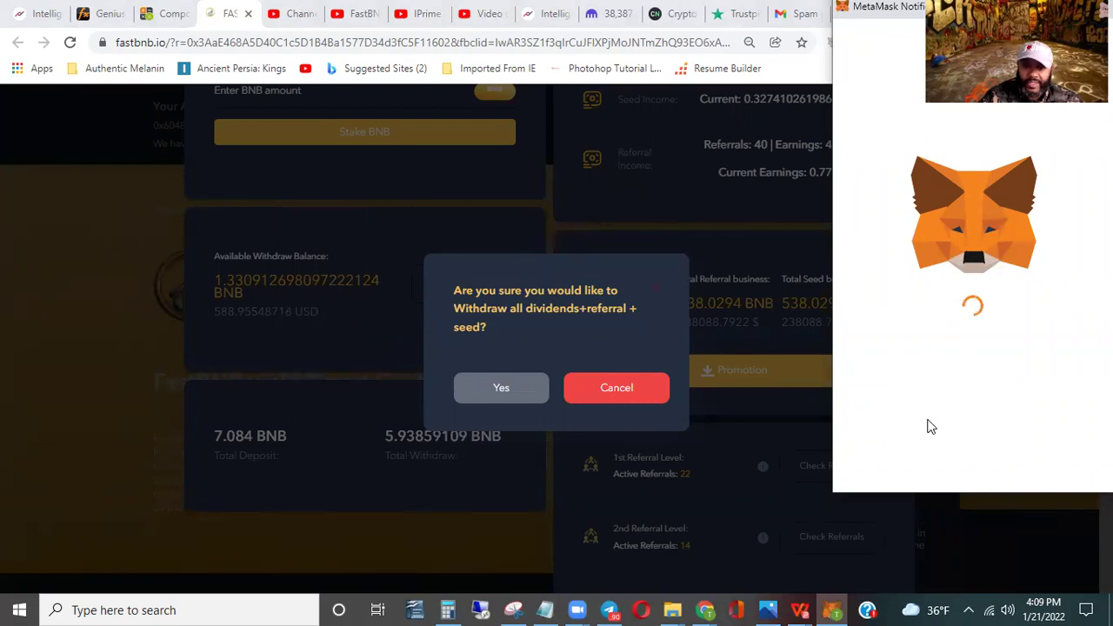
{"action": "scroll", "coordinate": [1071, 318], "scroll_direction": "down", "scroll_amount": 2}
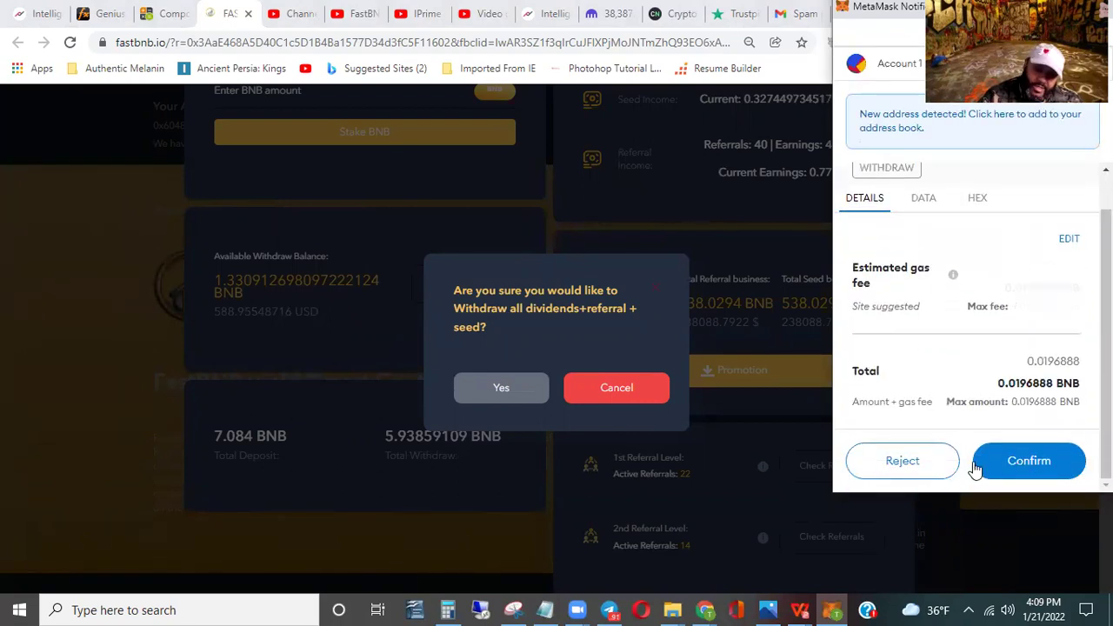
{"action": "left_click", "coordinate": [1035, 462]}
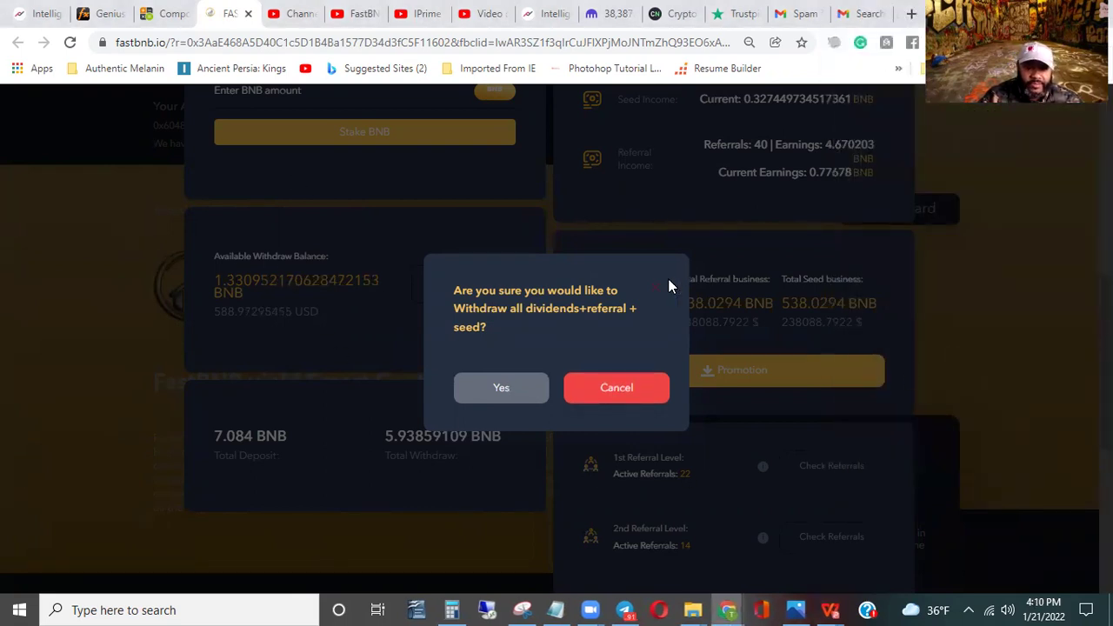
Examine the FastBNB withdraw balance, total withdrawn, referral levels and rewards after the withdrawal.
{"action": "scroll", "coordinate": [295, 399], "scroll_direction": "up", "scroll_amount": 1}
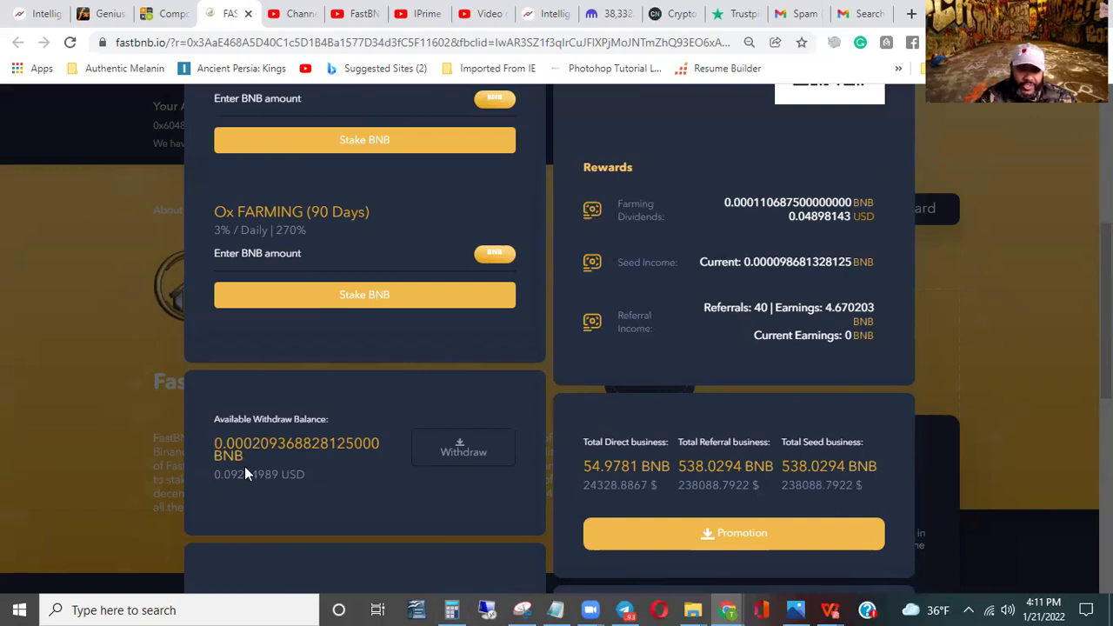
{"action": "scroll", "coordinate": [710, 274], "scroll_direction": "down", "scroll_amount": 2}
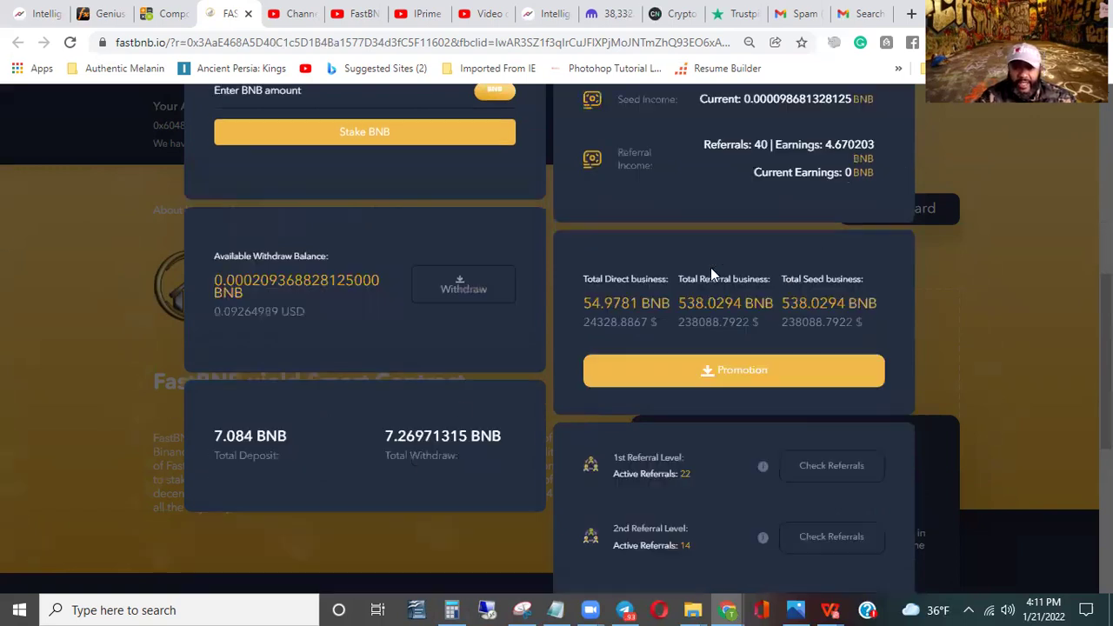
{"action": "scroll", "coordinate": [770, 279], "scroll_direction": "down", "scroll_amount": 1}
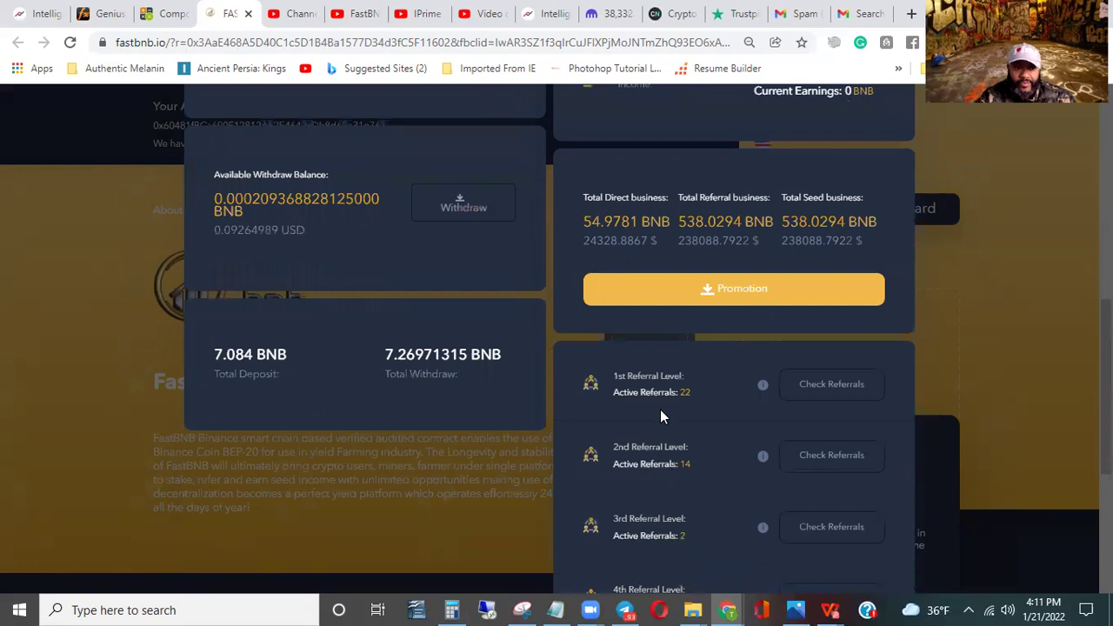
{"action": "scroll", "coordinate": [849, 267], "scroll_direction": "up", "scroll_amount": 4}
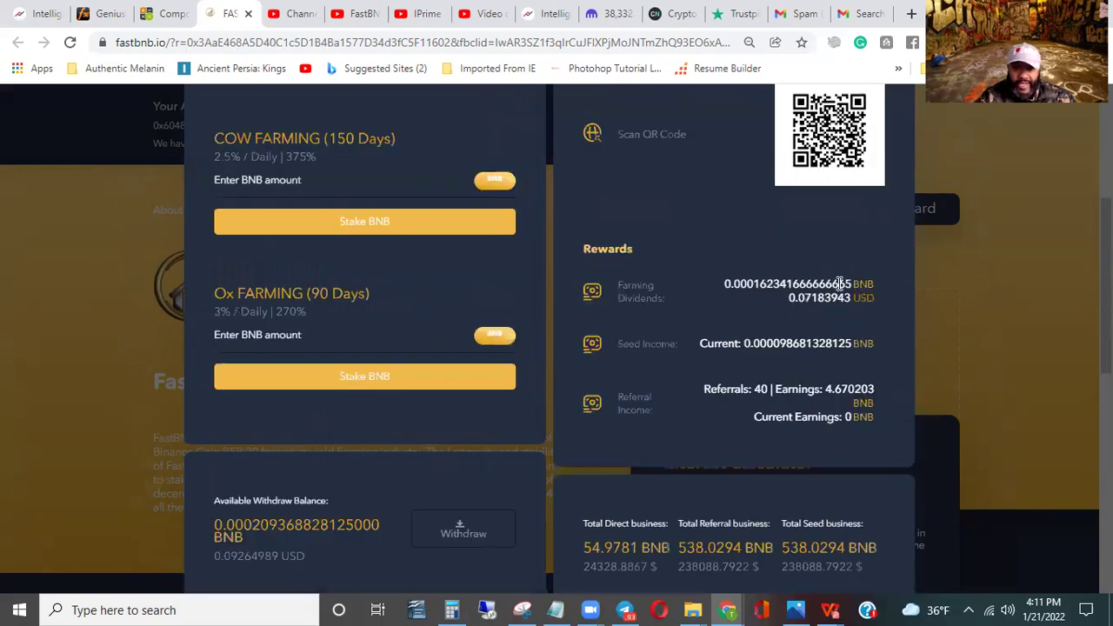
{"action": "scroll", "coordinate": [802, 310], "scroll_direction": "up", "scroll_amount": 1}
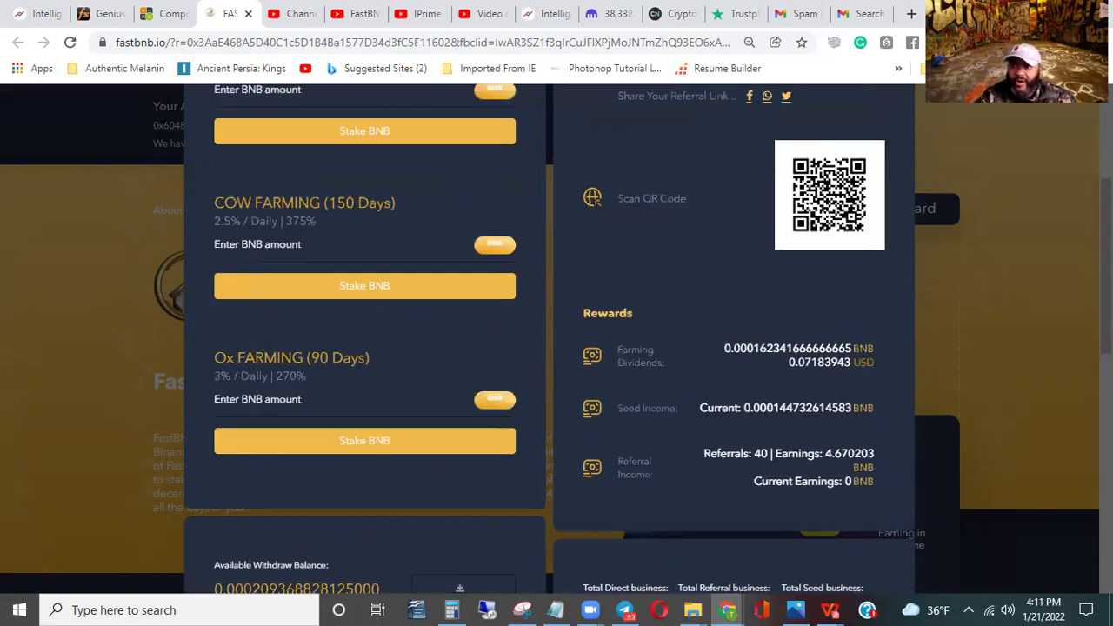
{"action": "scroll", "coordinate": [639, 278], "scroll_direction": "up", "scroll_amount": 1}
{"action": "scroll", "coordinate": [883, 109], "scroll_direction": "up", "scroll_amount": 1}
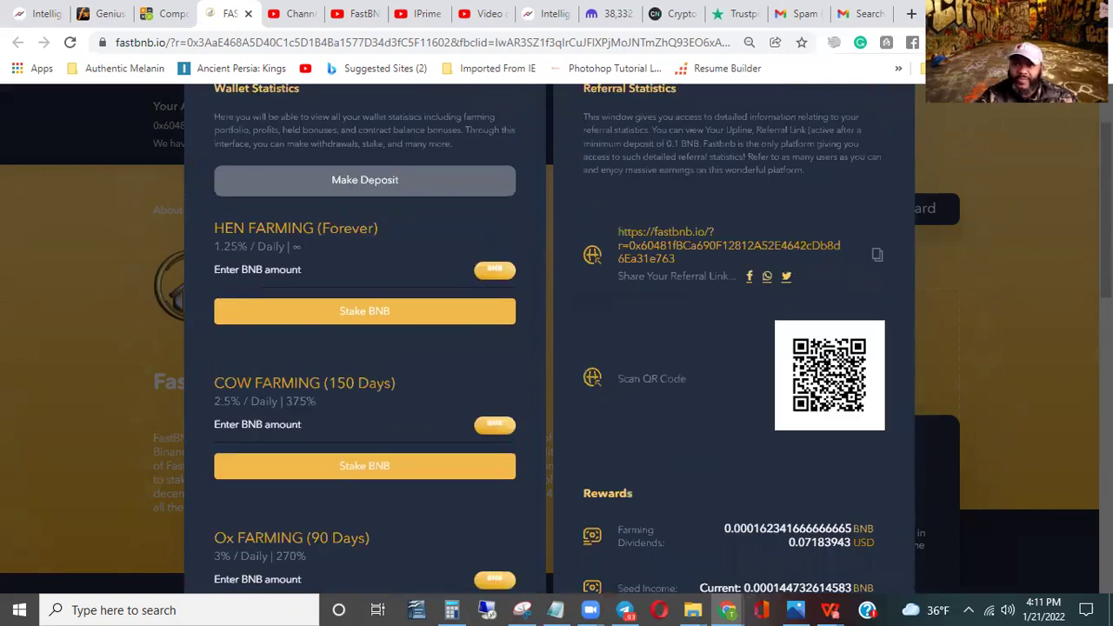
Switch to the completed ChangeNOW exchange and return to the site's home page for a new exchange.
{"action": "left_click", "coordinate": [674, 13]}
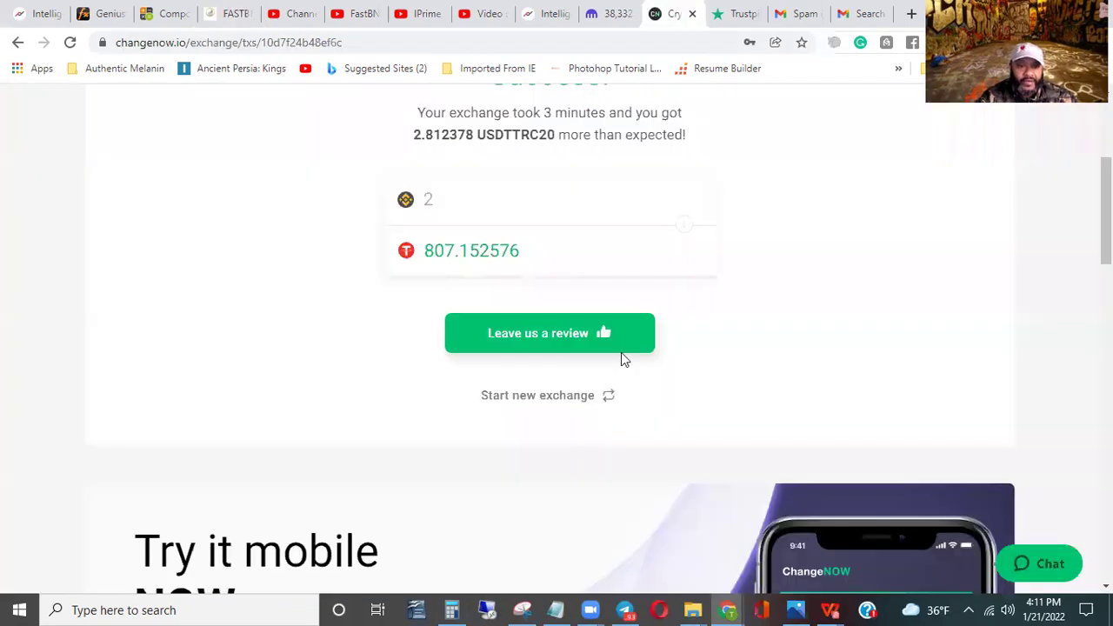
{"action": "scroll", "coordinate": [629, 328], "scroll_direction": "up", "scroll_amount": 3}
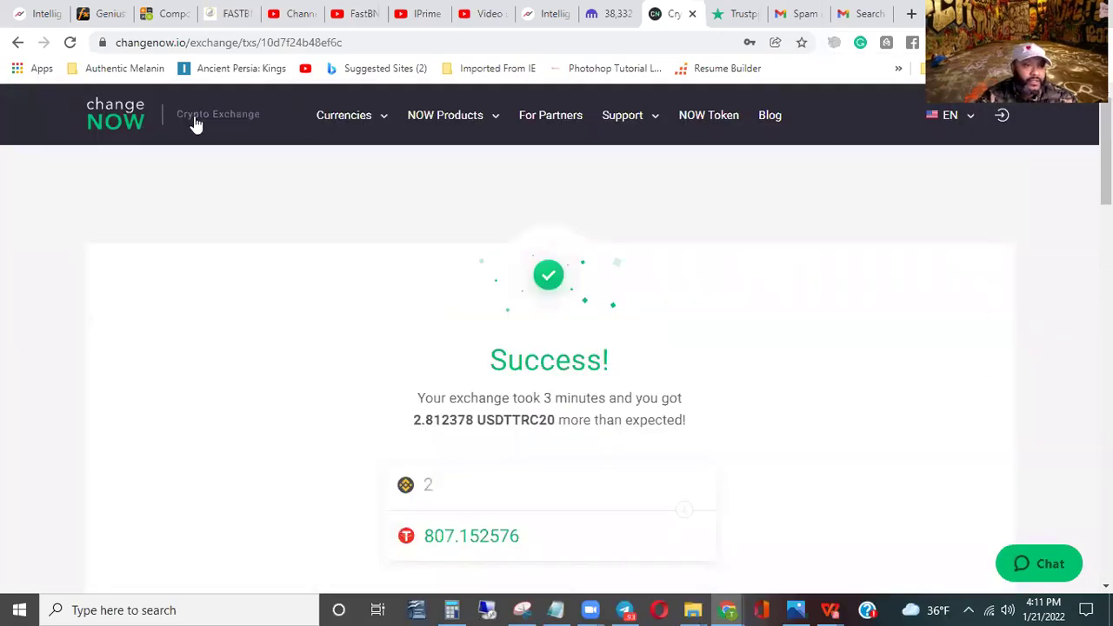
{"action": "left_click", "coordinate": [114, 124]}
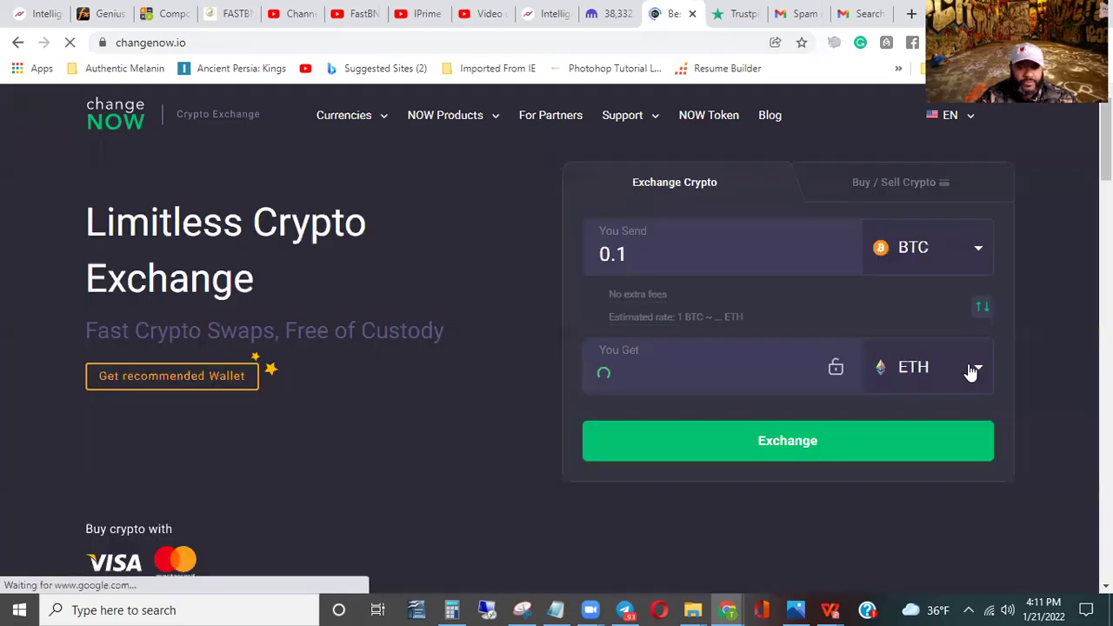
Choose BNB (BSC) as the currency to send in the crypto exchange form.
{"action": "left_click", "coordinate": [755, 266]}
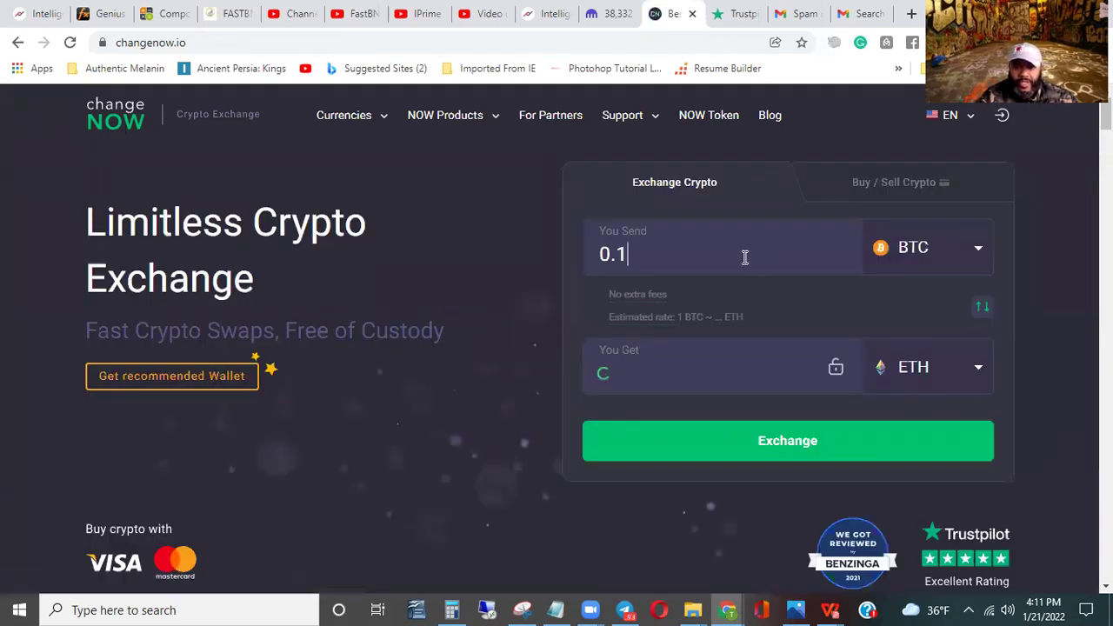
{"action": "left_click", "coordinate": [882, 250]}
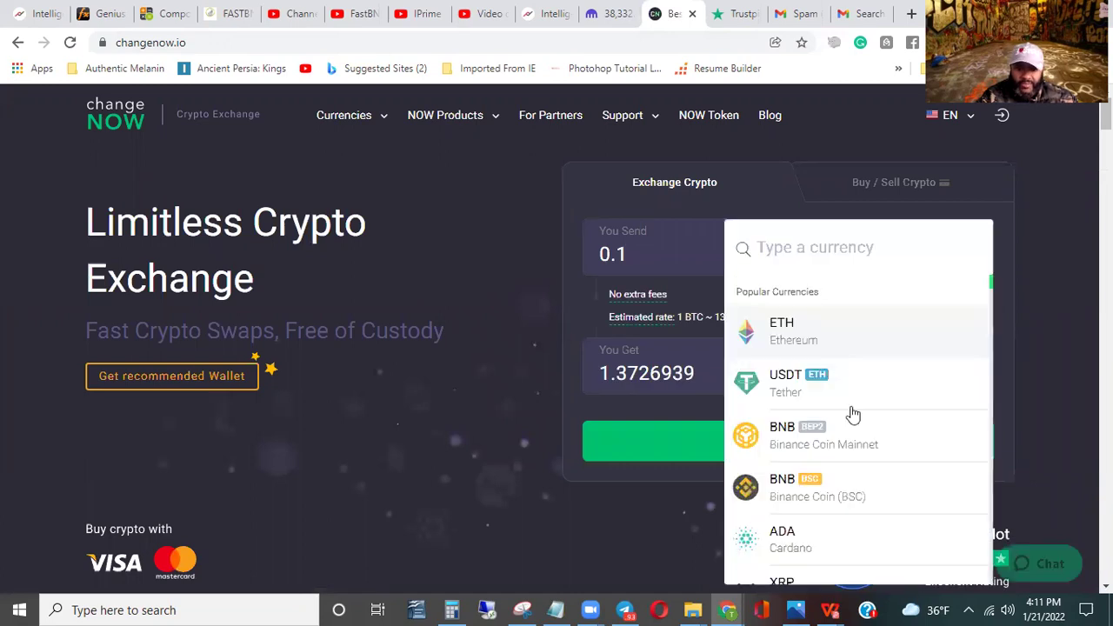
{"action": "scroll", "coordinate": [850, 415], "scroll_direction": "down", "scroll_amount": 2}
{"action": "scroll", "coordinate": [843, 368], "scroll_direction": "up", "scroll_amount": 2}
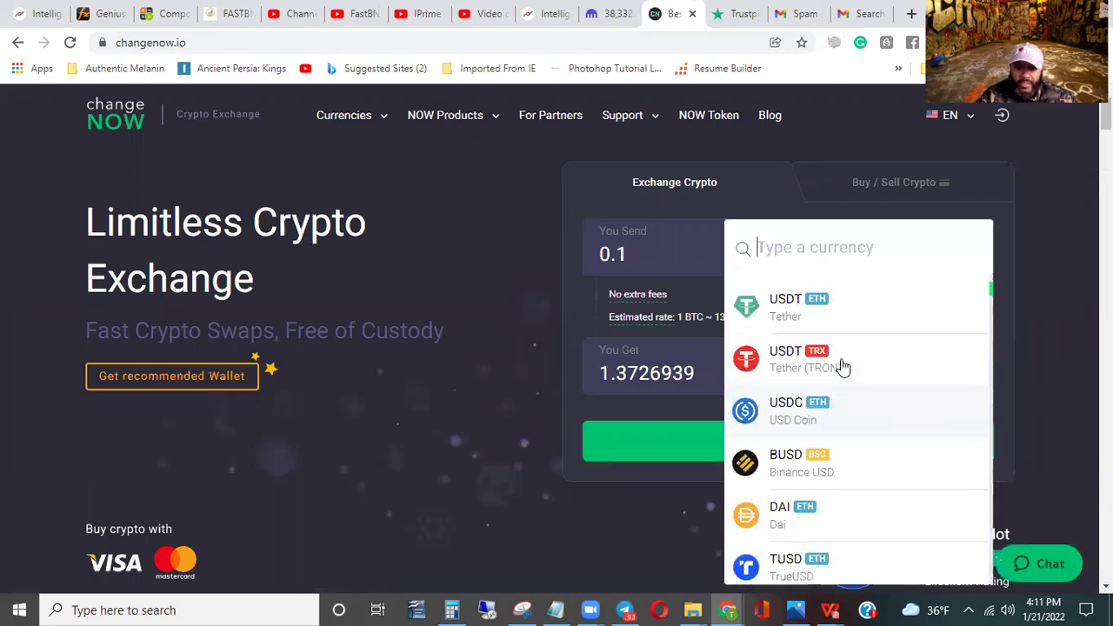
{"action": "left_click_drag", "start_coordinate": [306, 436], "coordinate": [347, 432]}
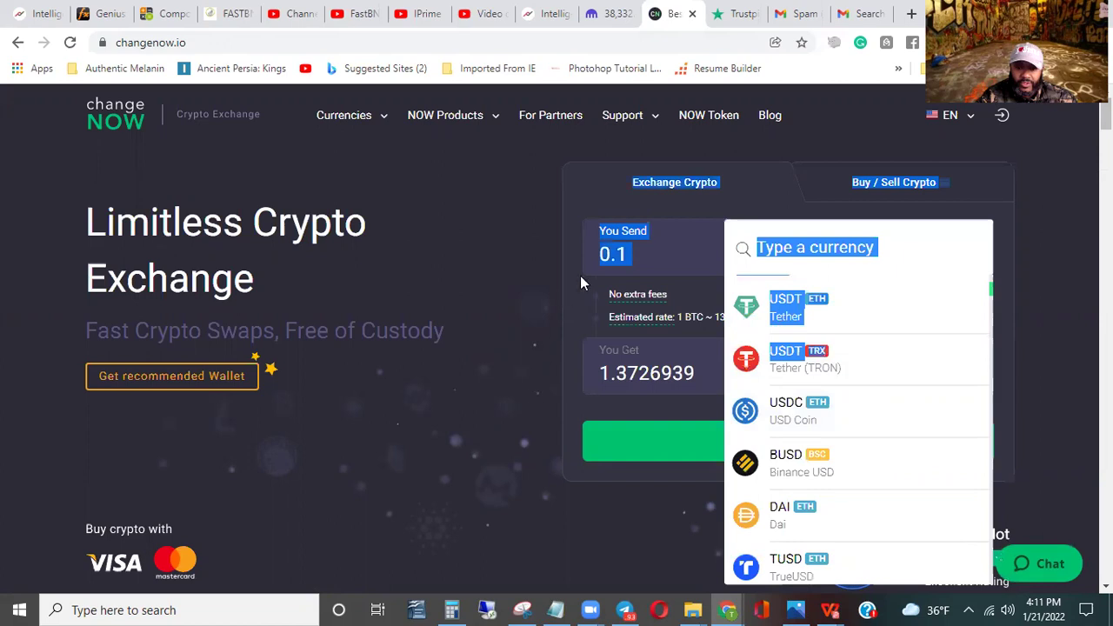
{"action": "left_click", "coordinate": [673, 246]}
{"action": "left_click", "coordinate": [929, 252]}
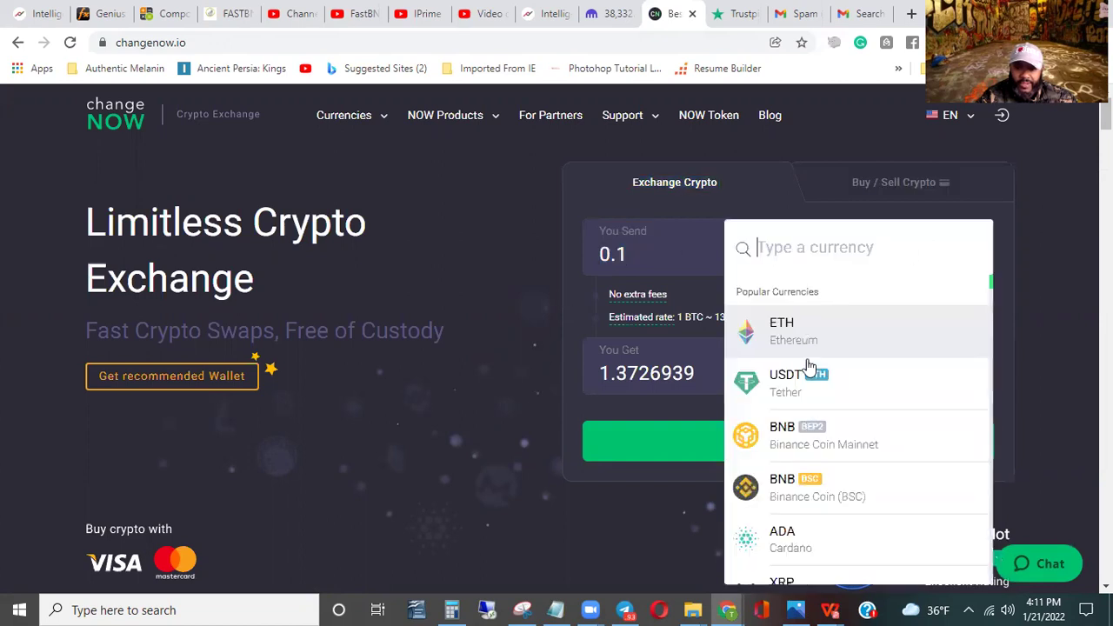
{"action": "left_click", "coordinate": [835, 489]}
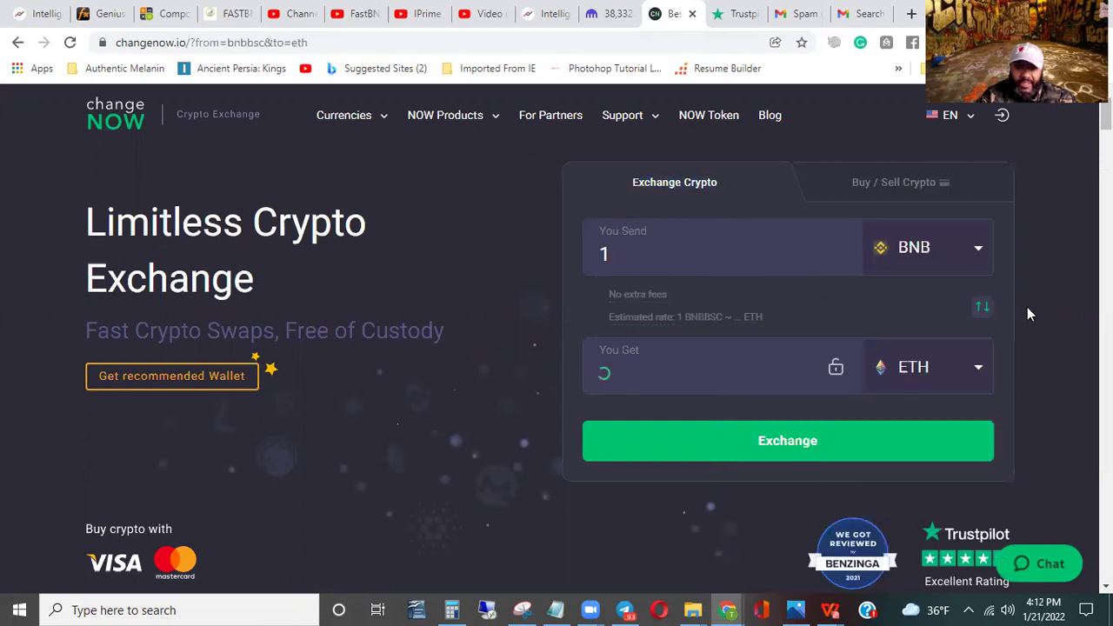
Choose USDT on the TRX (TRON) network as the currency to receive.
{"action": "left_click", "coordinate": [951, 367]}
{"action": "scroll", "coordinate": [834, 450], "scroll_direction": "down", "scroll_amount": 3}
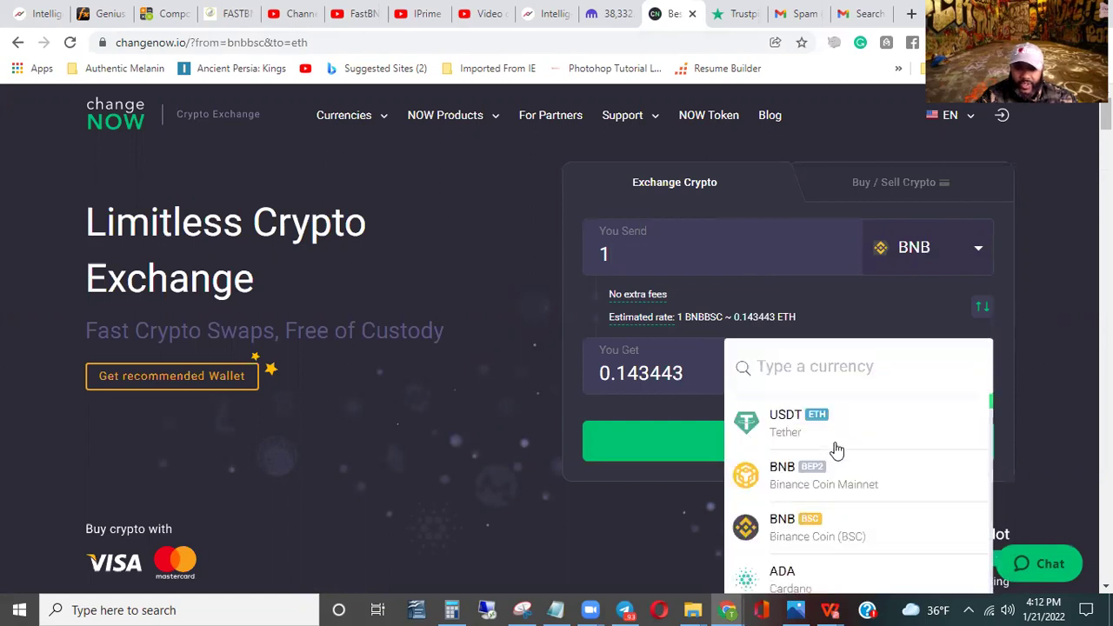
{"action": "scroll", "coordinate": [860, 479], "scroll_direction": "down", "scroll_amount": 5}
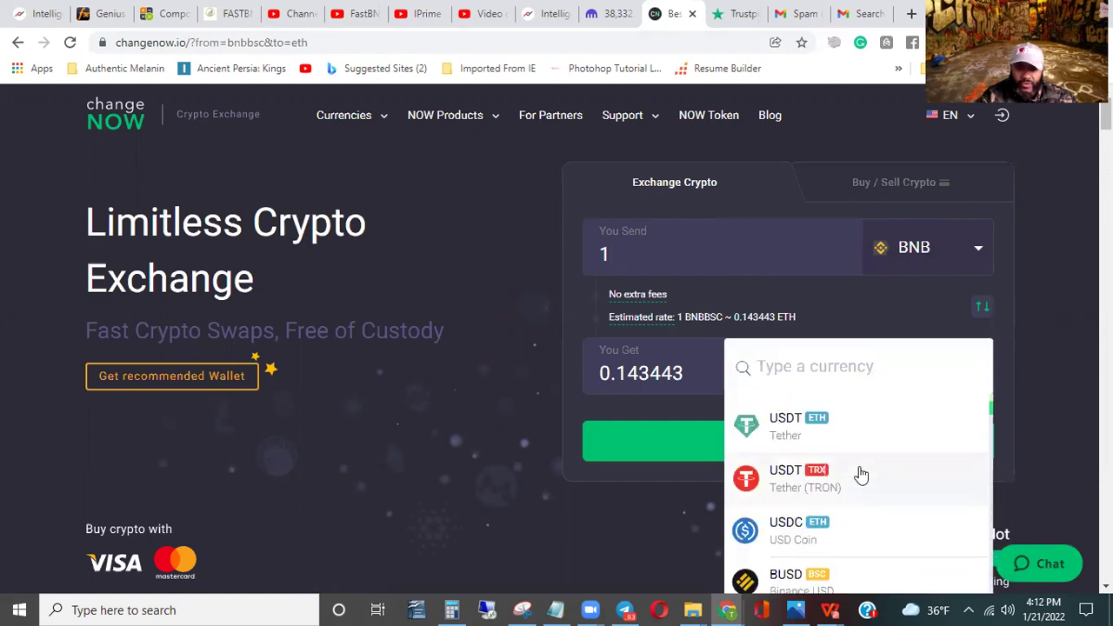
{"action": "left_click", "coordinate": [859, 475]}
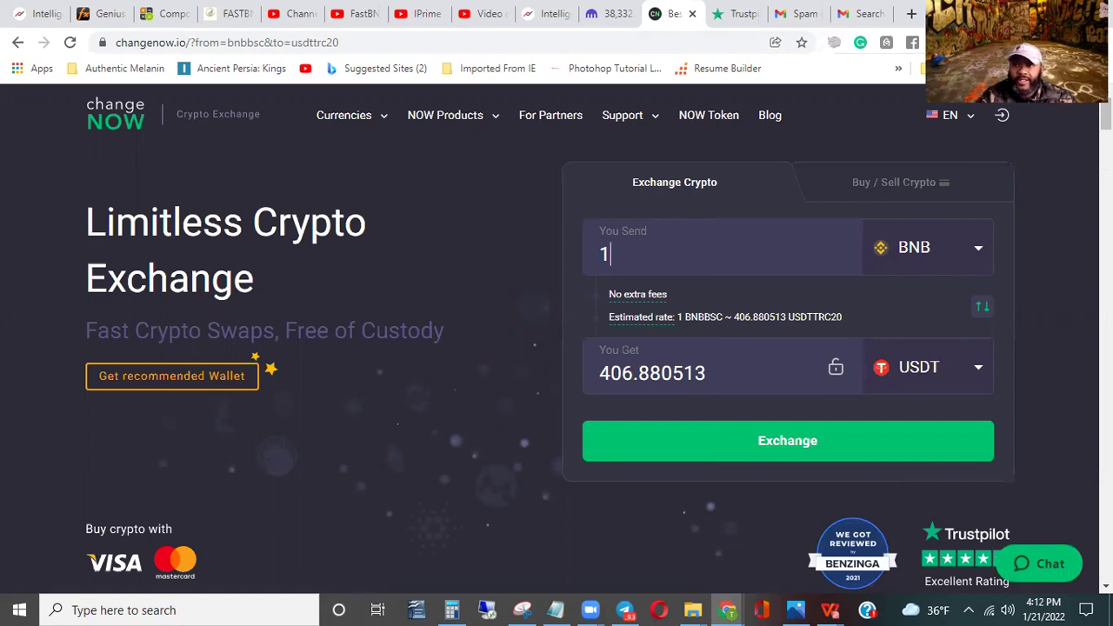
Check the BNB balance in the MetaMask wallet and set the amount to send to 1.35 BNB.
{"action": "left_click", "coordinate": [992, 42]}
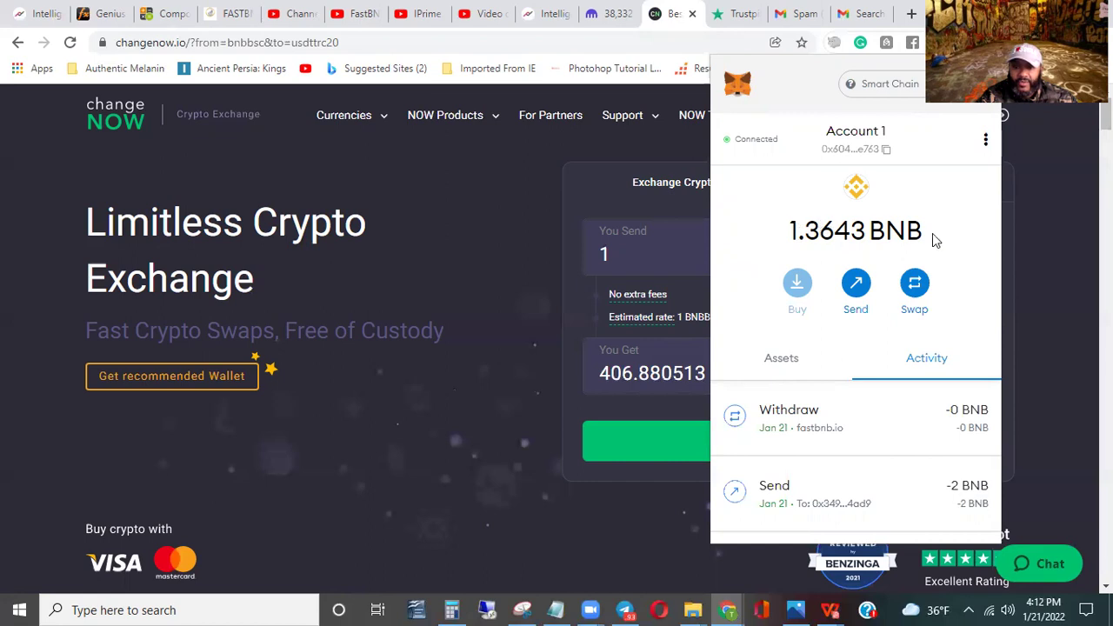
{"action": "left_click", "coordinate": [637, 251]}
{"action": "type", "text": ".35"}
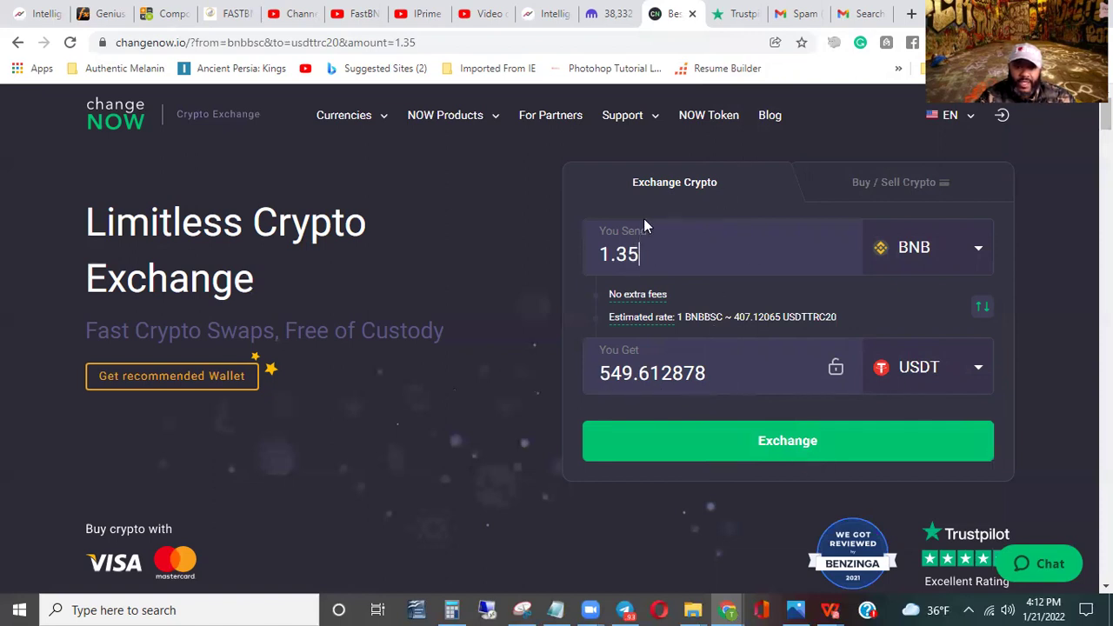
Start the exchange of 1.35 BNB to USDT and go to the recipient wallet entry in the exchange details.
{"action": "left_click", "coordinate": [782, 457]}
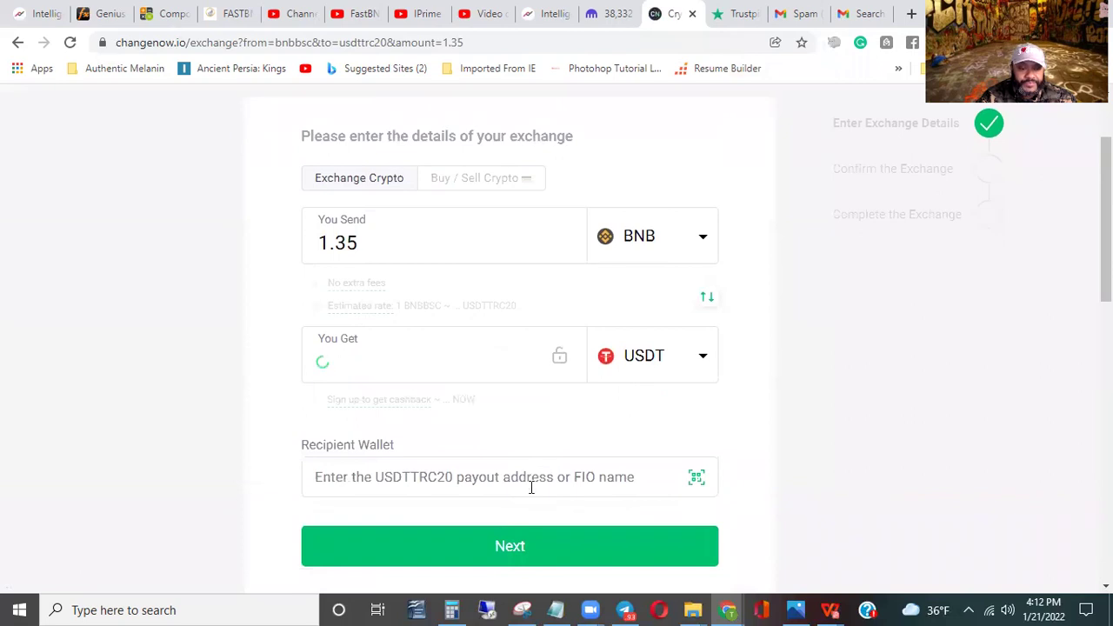
{"action": "scroll", "coordinate": [541, 402], "scroll_direction": "down", "scroll_amount": 2}
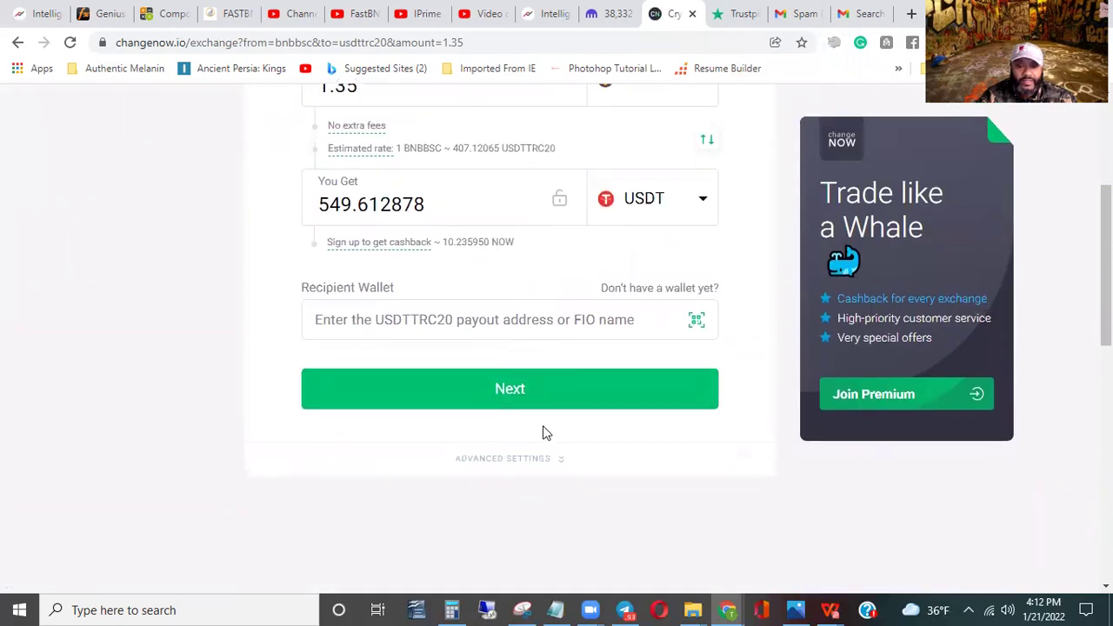
{"action": "scroll", "coordinate": [373, 393], "scroll_direction": "up", "scroll_amount": 1}
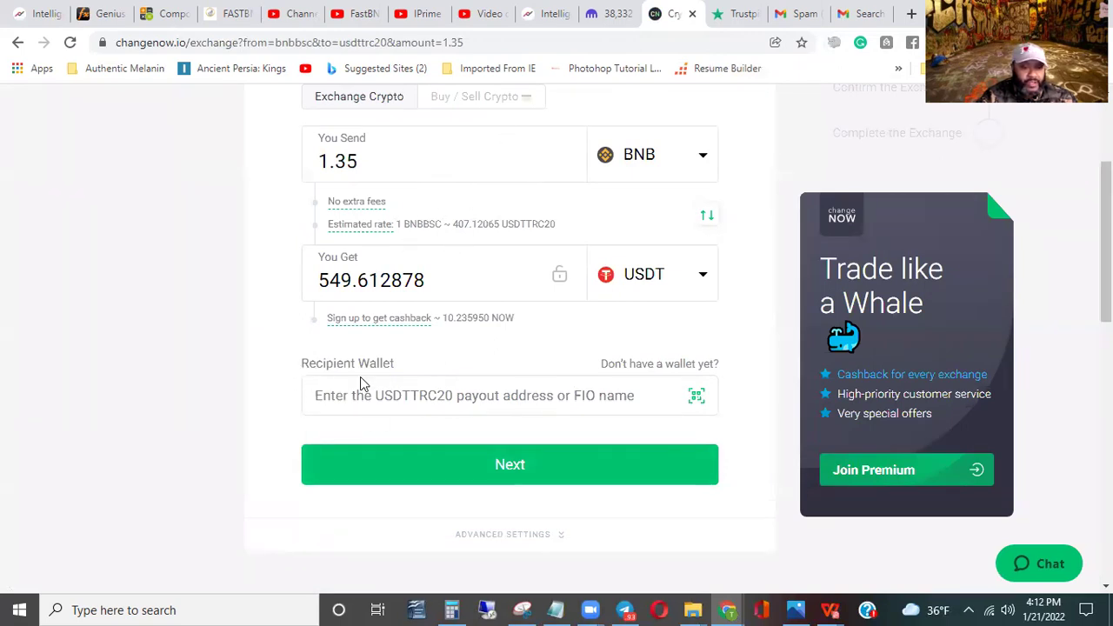
{"action": "left_click", "coordinate": [463, 403]}
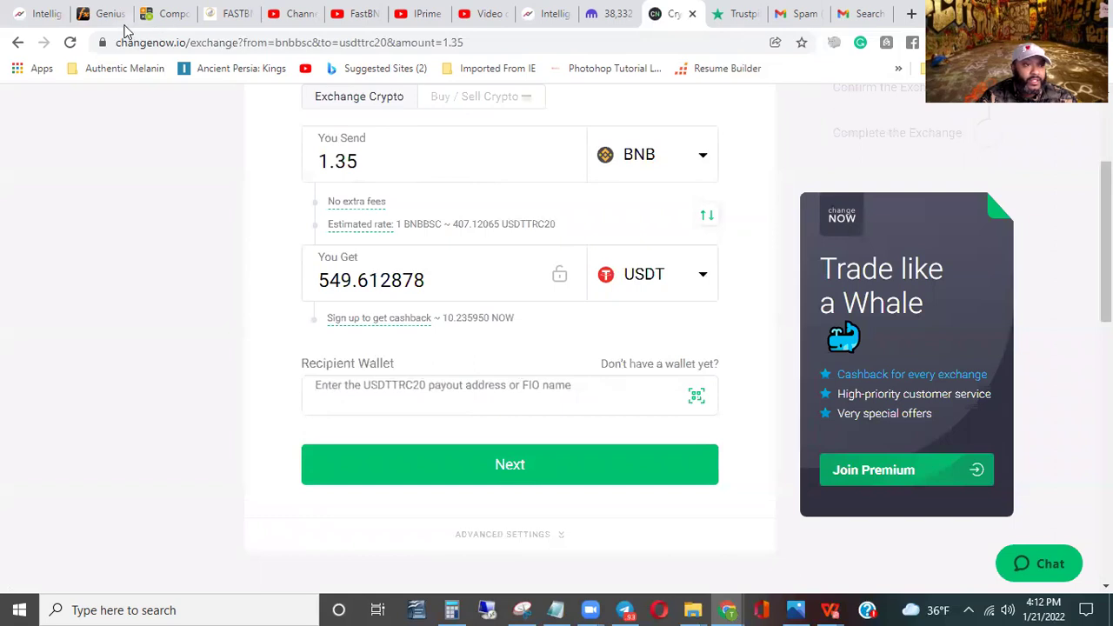
Switch to Kraken, open the deposit page for Tether USD and choose Tether USD (TRC20) as the deposit method.
{"action": "left_click", "coordinate": [615, 11]}
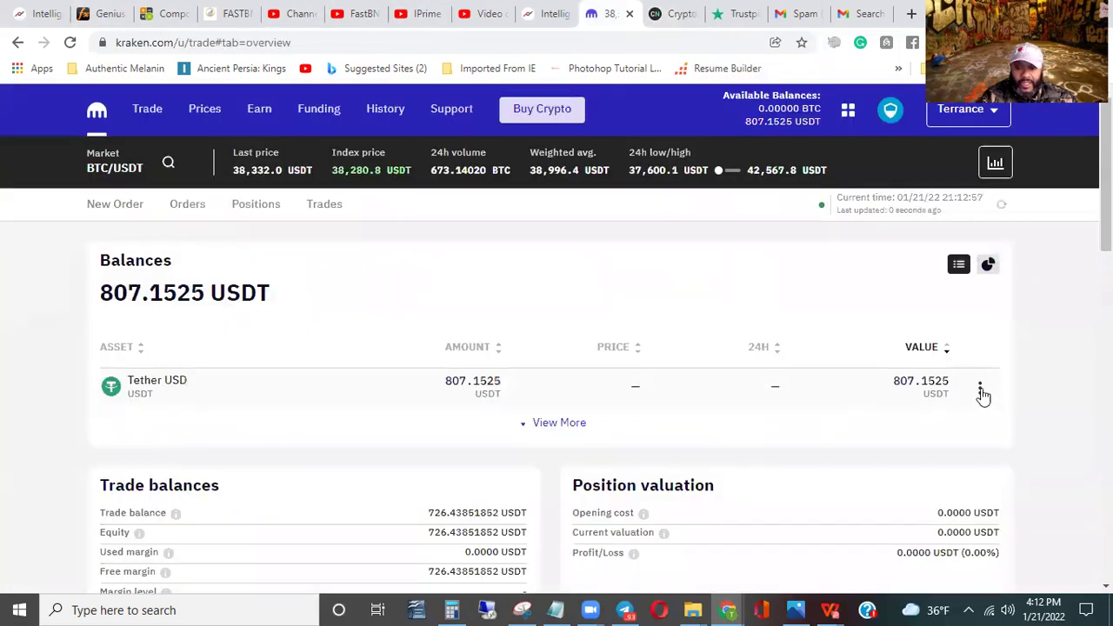
{"action": "left_click", "coordinate": [980, 390]}
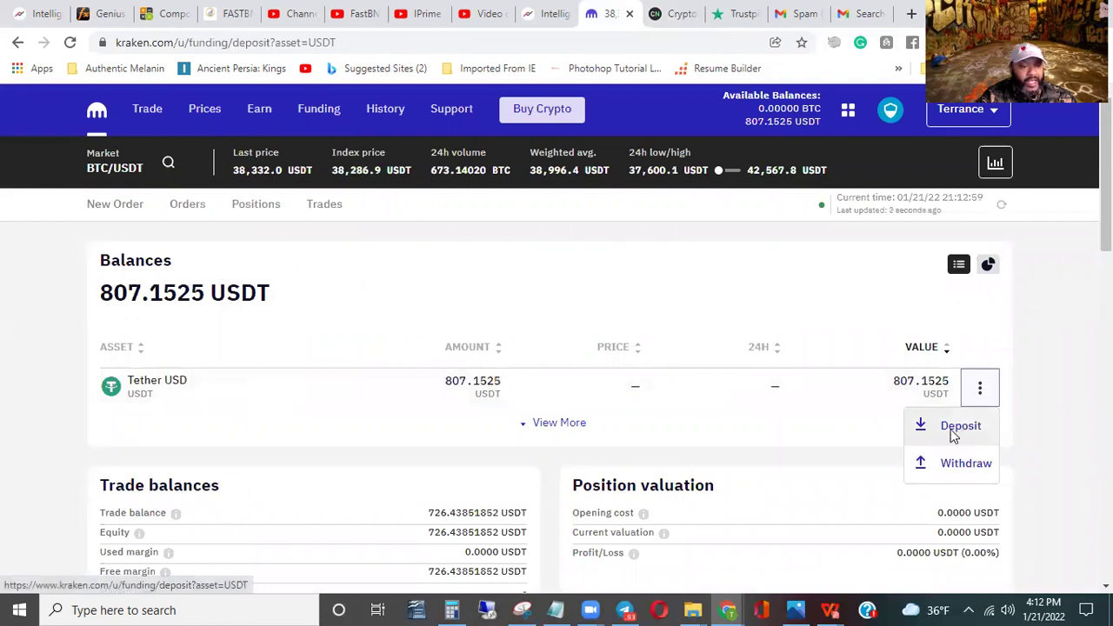
{"action": "left_click", "coordinate": [954, 437]}
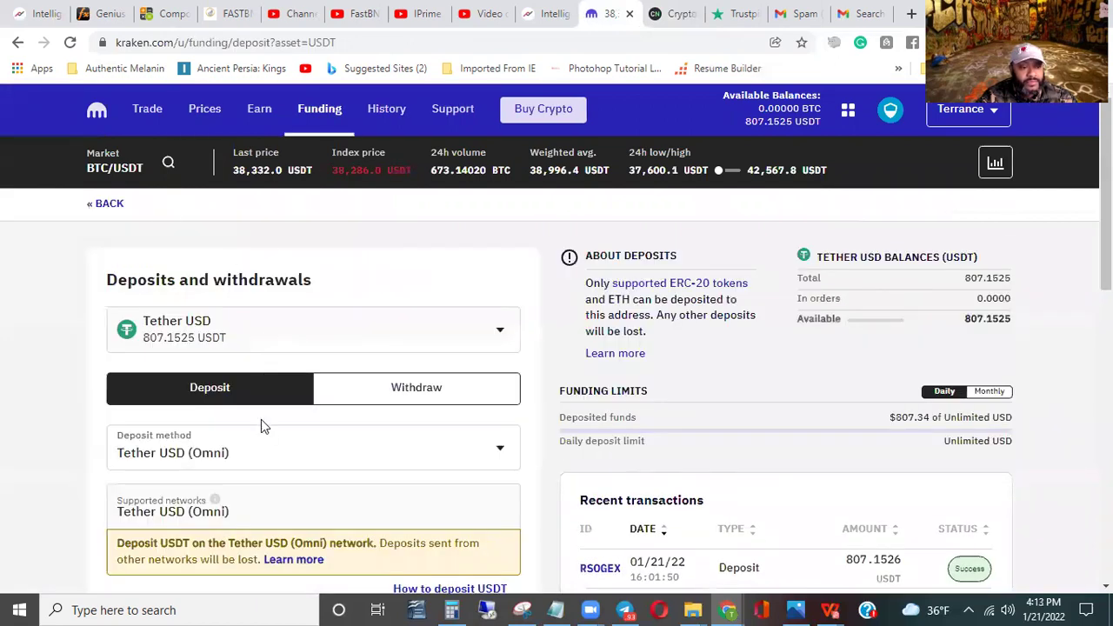
{"action": "scroll", "coordinate": [256, 373], "scroll_direction": "down", "scroll_amount": 1}
{"action": "left_click", "coordinate": [422, 373]}
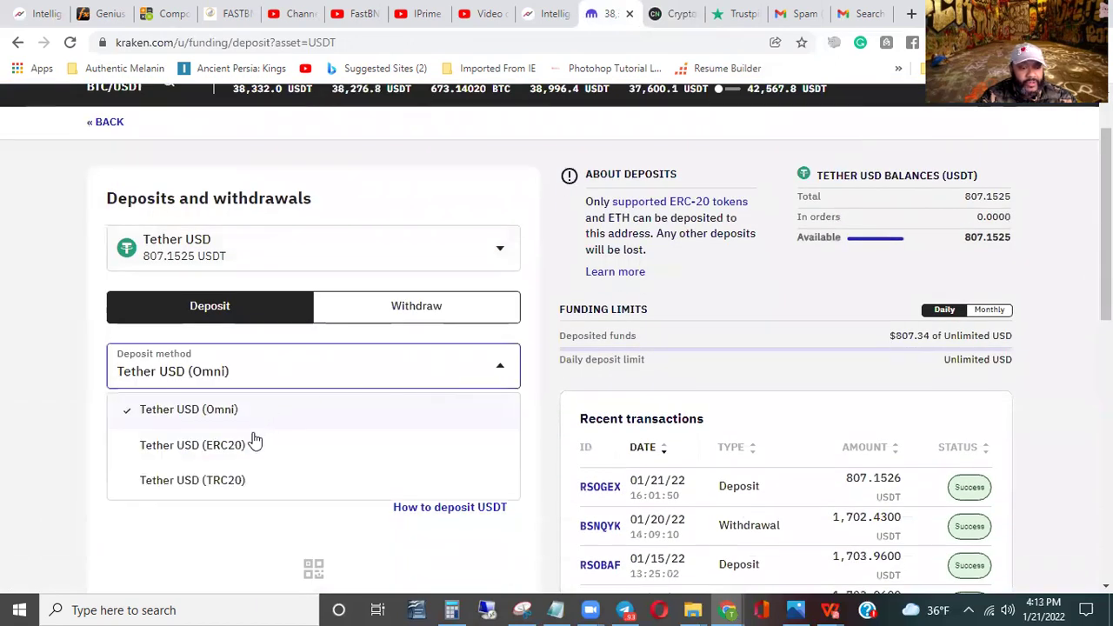
{"action": "left_click", "coordinate": [250, 480]}
Copy the Kraken TRC20 deposit address and paste it into ChangeNOW as the recipient wallet.
{"action": "scroll", "coordinate": [256, 460], "scroll_direction": "down", "scroll_amount": 2}
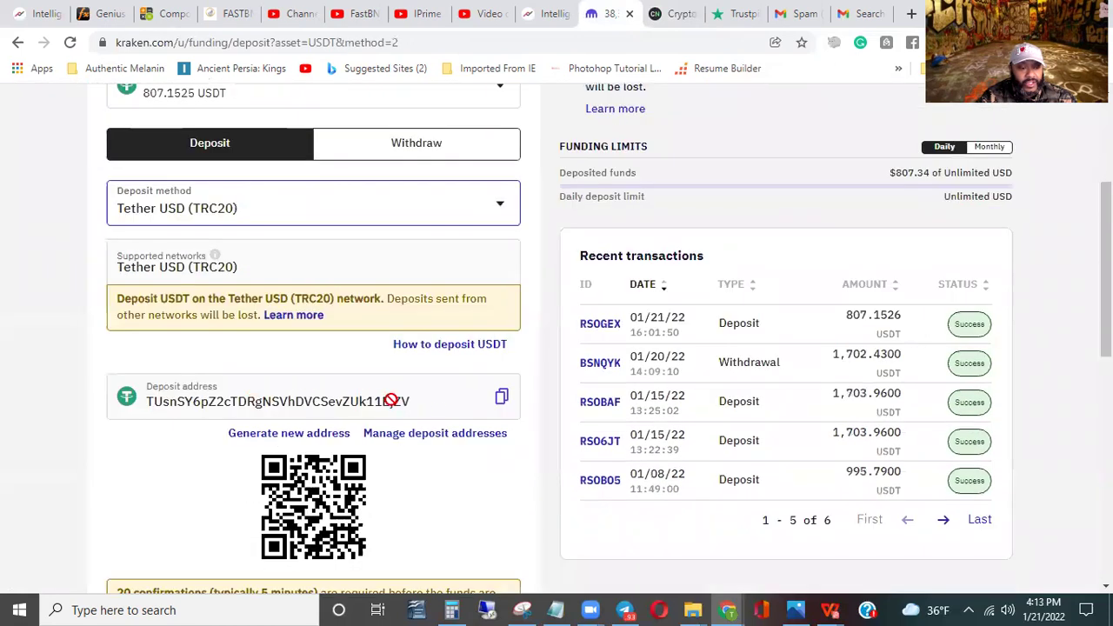
{"action": "left_click", "coordinate": [457, 399]}
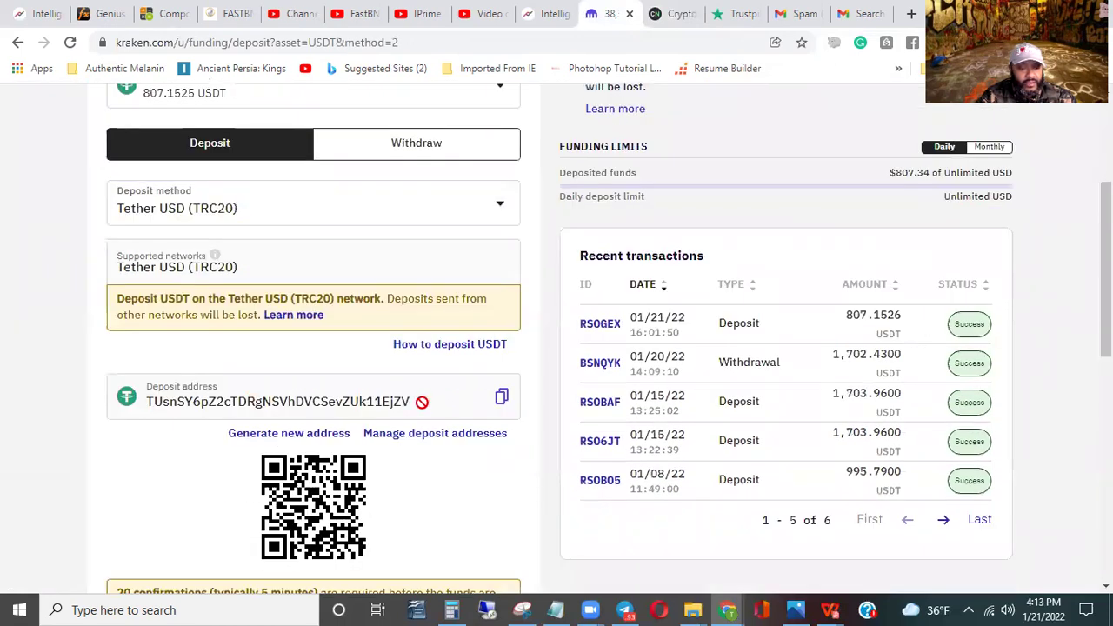
{"action": "left_click", "coordinate": [502, 397]}
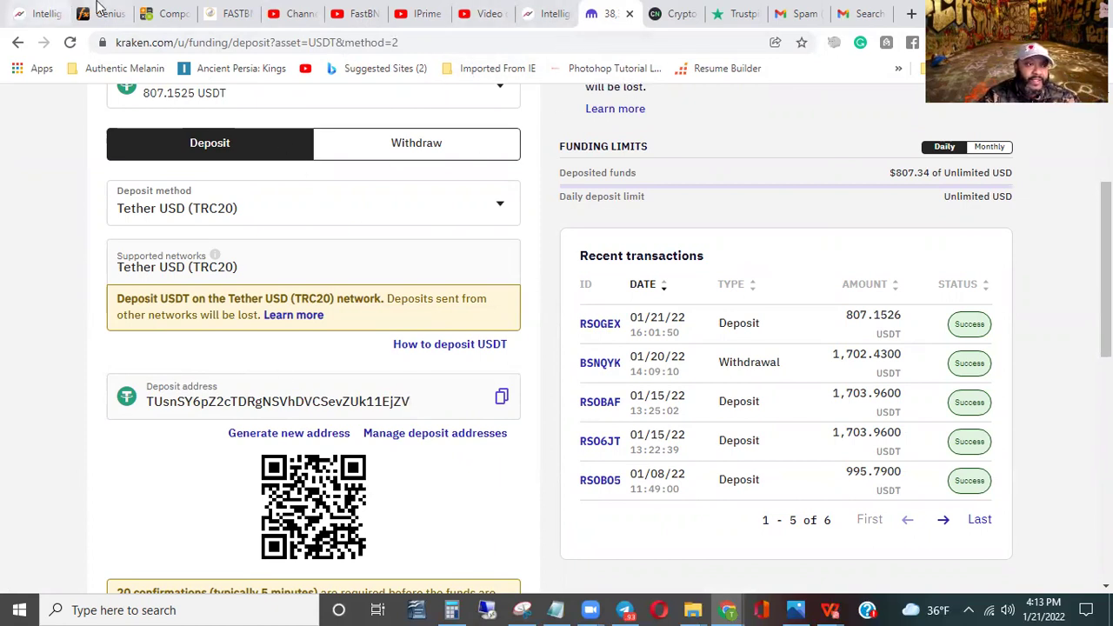
{"action": "left_click", "coordinate": [667, 11]}
{"action": "right_click", "coordinate": [413, 391]}
{"action": "left_click", "coordinate": [477, 265]}
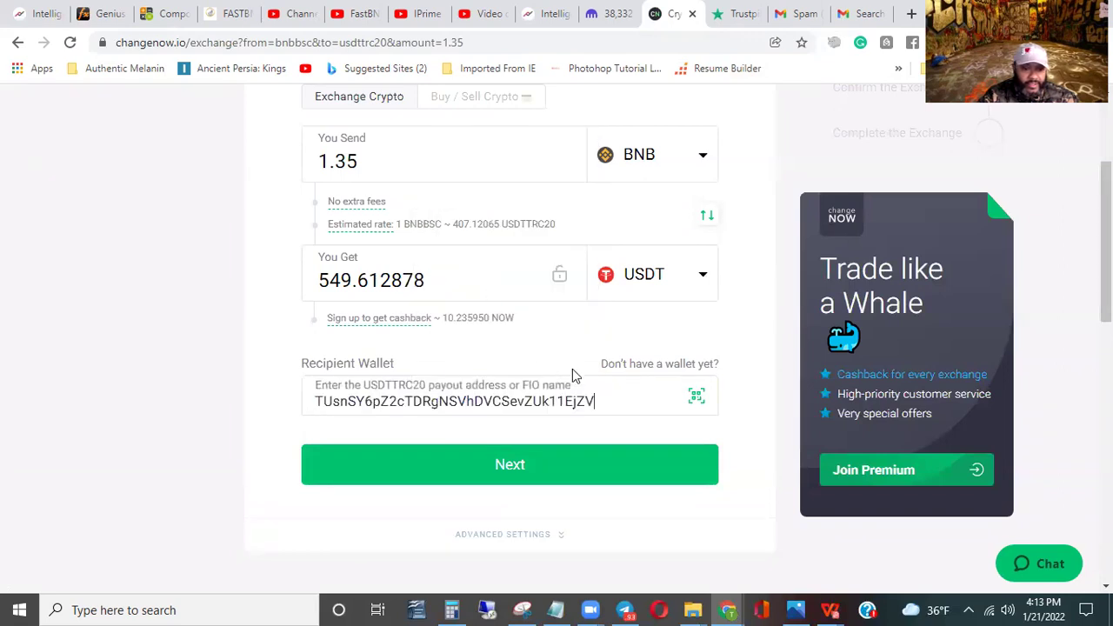
Proceed to the exchange summary and confirm the exchange of 1.35 BNBBSC for USDTTRC20.
{"action": "left_click", "coordinate": [566, 475]}
{"action": "scroll", "coordinate": [347, 400], "scroll_direction": "down", "scroll_amount": 1}
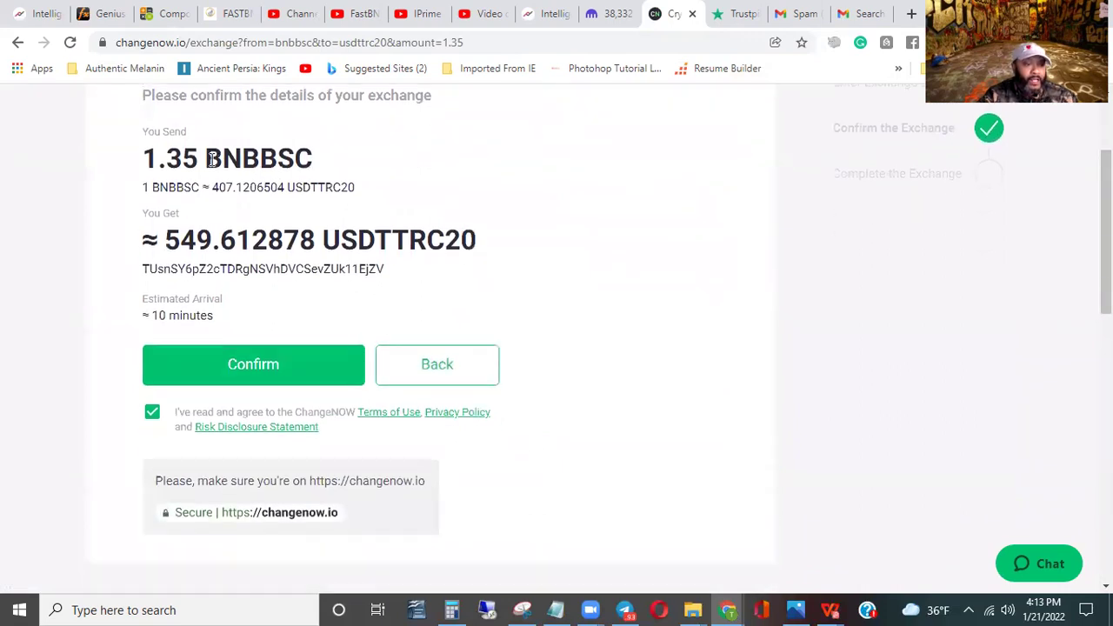
{"action": "left_click", "coordinate": [223, 376]}
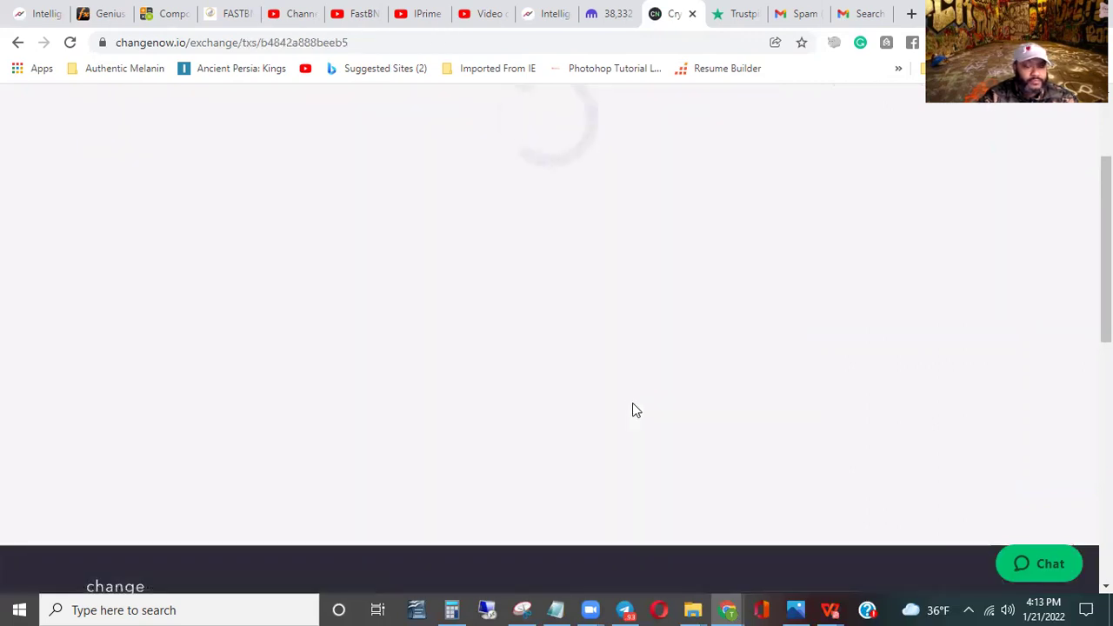
Deposit 1.35 BNBBSC with MetaMask, approving the transaction, and check the deposit status of the exchange.
{"action": "scroll", "coordinate": [424, 383], "scroll_direction": "down", "scroll_amount": 2}
{"action": "scroll", "coordinate": [438, 393], "scroll_direction": "up", "scroll_amount": 2}
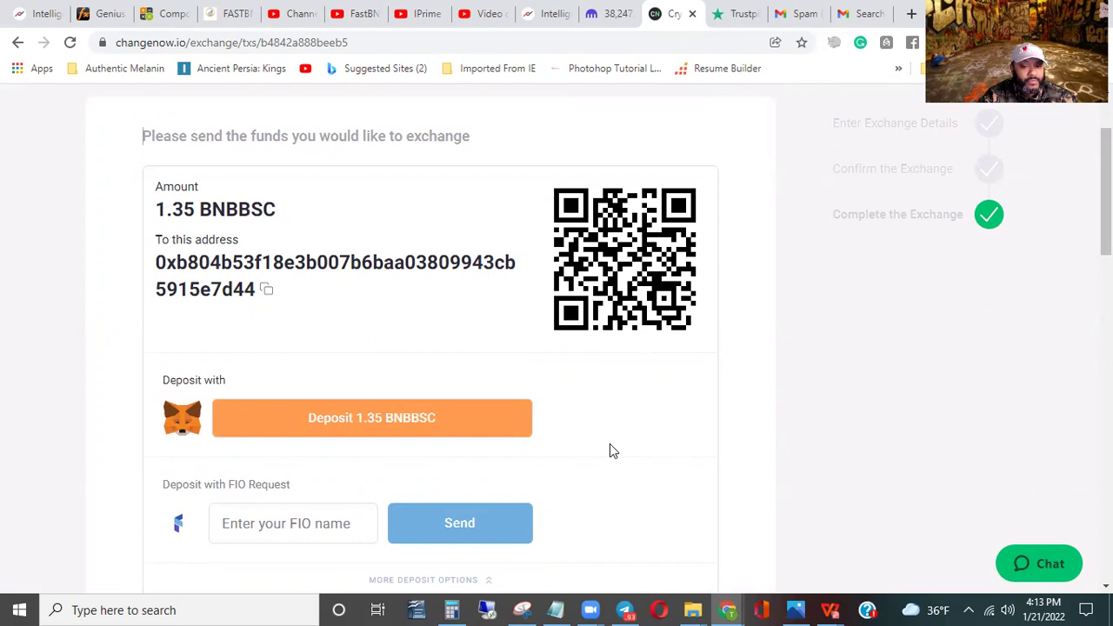
{"action": "scroll", "coordinate": [612, 442], "scroll_direction": "down", "scroll_amount": 1}
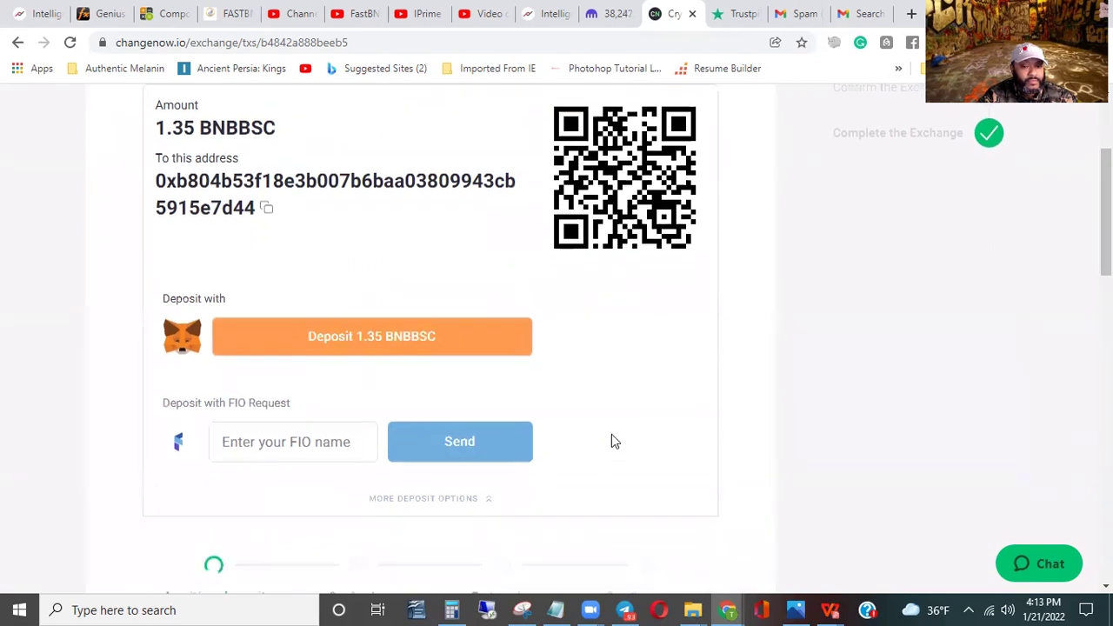
{"action": "left_click", "coordinate": [387, 343]}
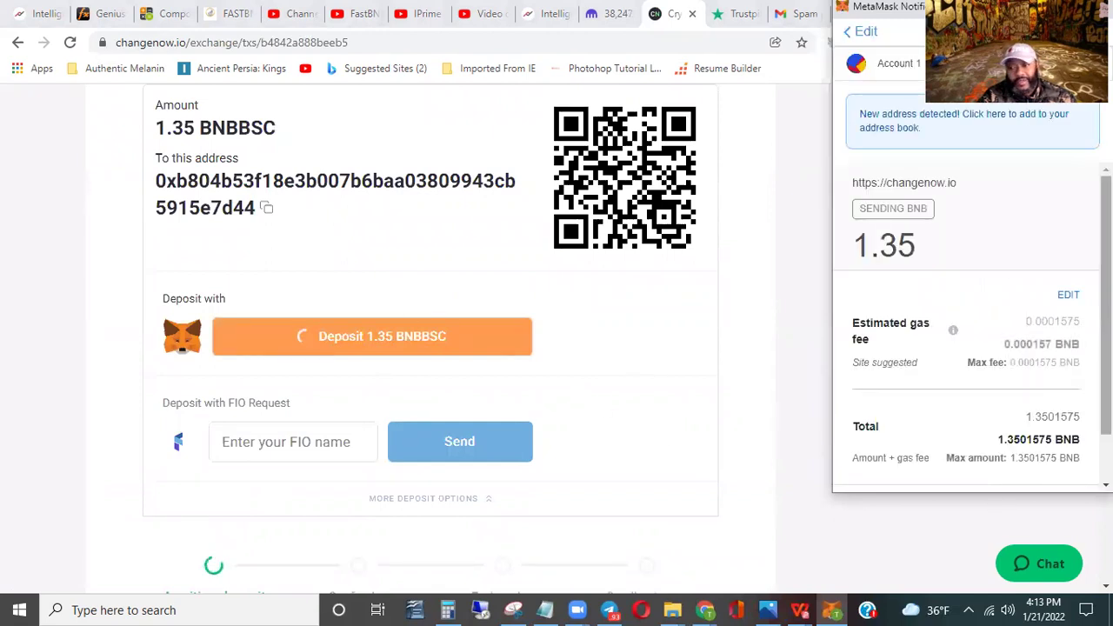
{"action": "scroll", "coordinate": [1023, 315], "scroll_direction": "down", "scroll_amount": 1}
{"action": "left_click", "coordinate": [1032, 460]}
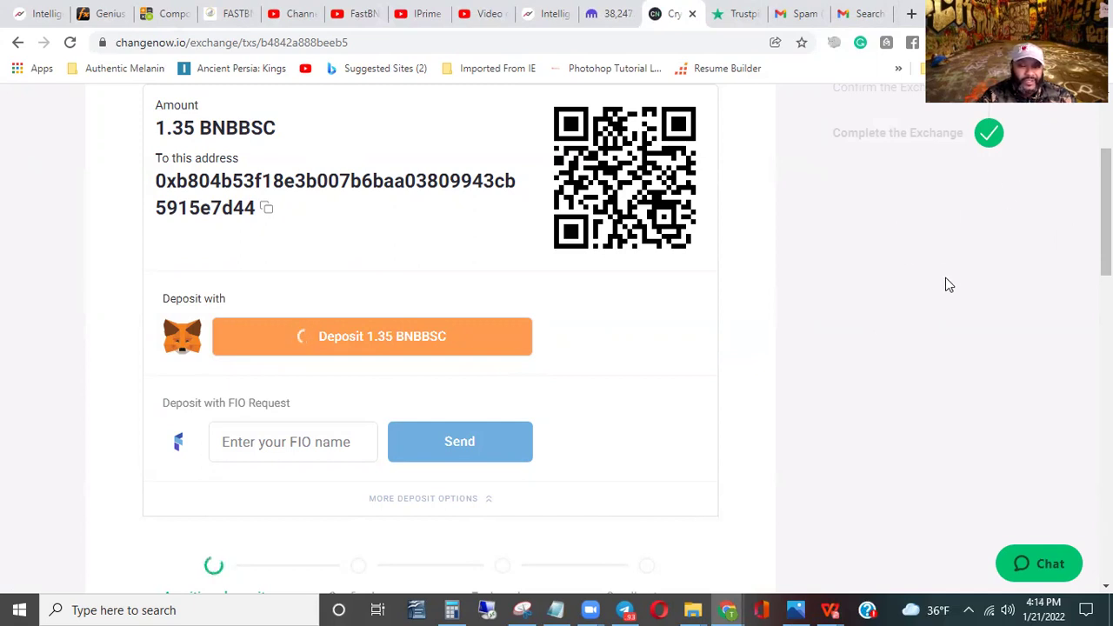
{"action": "left_click", "coordinate": [282, 352]}
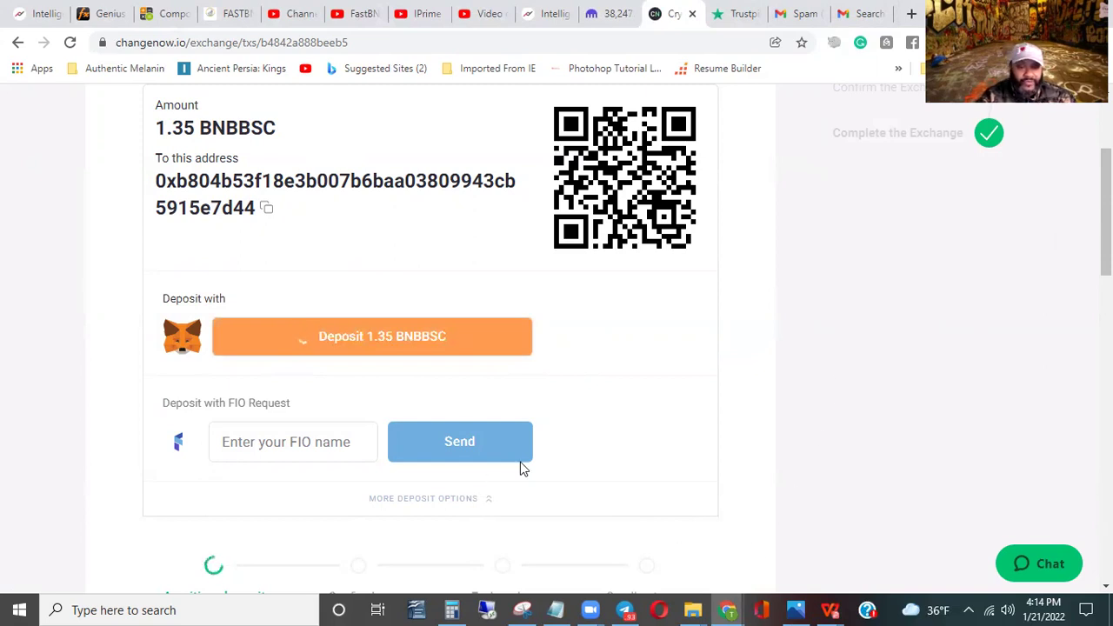
{"action": "scroll", "coordinate": [365, 475], "scroll_direction": "down", "scroll_amount": 2}
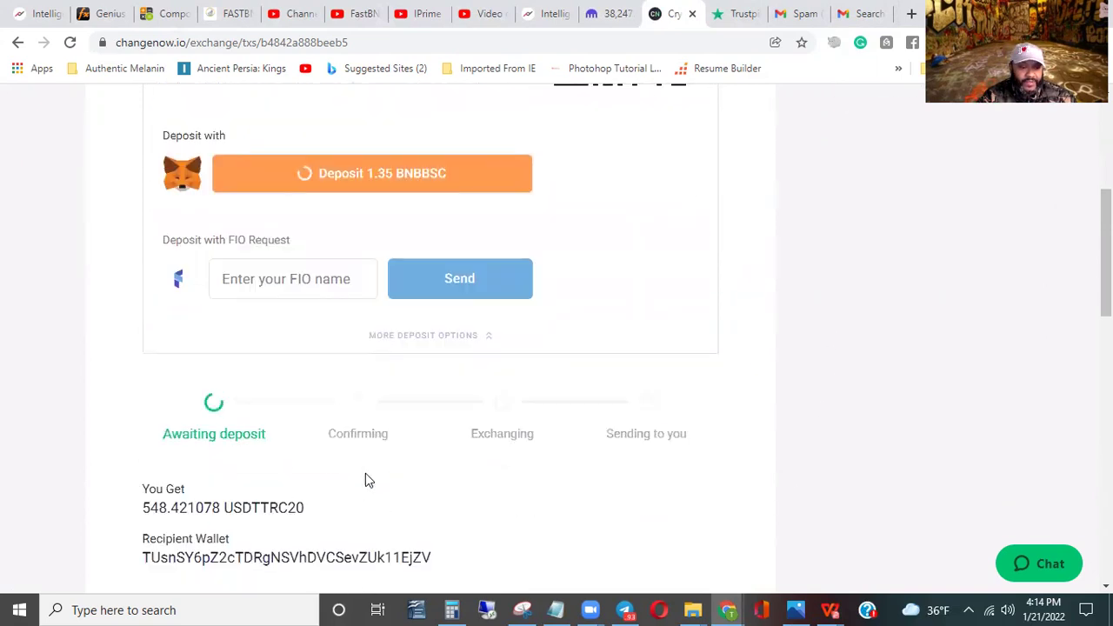
{"action": "scroll", "coordinate": [252, 508], "scroll_direction": "up", "scroll_amount": 3}
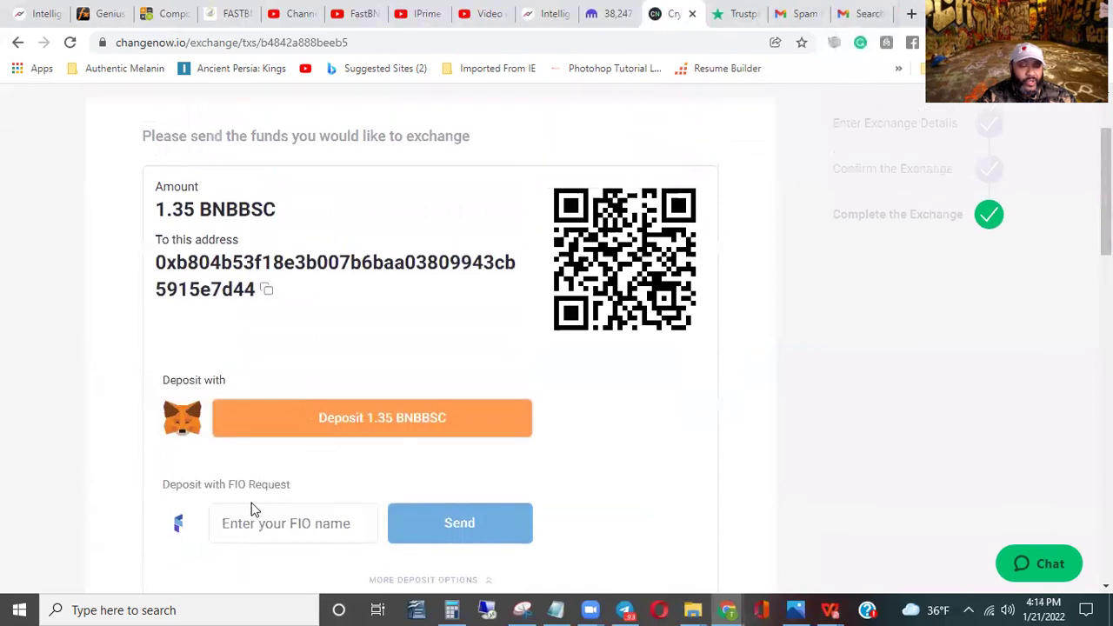
{"action": "scroll", "coordinate": [278, 510], "scroll_direction": "down", "scroll_amount": 1}
{"action": "scroll", "coordinate": [370, 475], "scroll_direction": "down", "scroll_amount": 2}
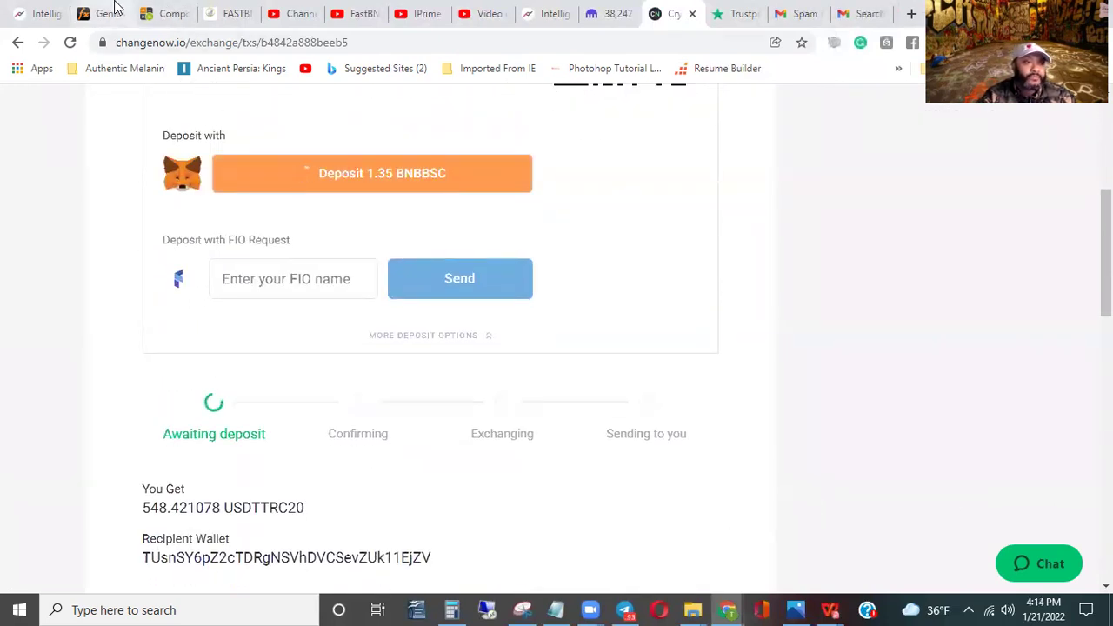
Switch to the compound interest calculator page and set the initial balance to $400, keeping the daily interest rate period.
{"action": "left_click", "coordinate": [179, 14]}
{"action": "mouse_move", "coordinate": [599, 199]}
{"action": "scroll", "coordinate": [487, 435], "scroll_direction": "down", "scroll_amount": 2}
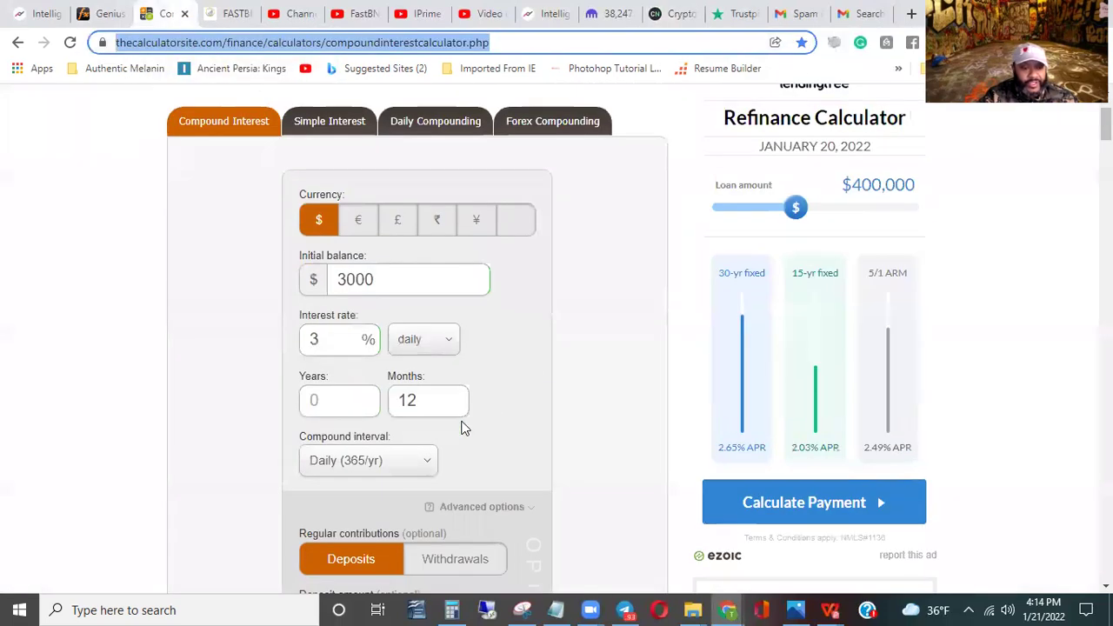
{"action": "double_click", "coordinate": [328, 280]}
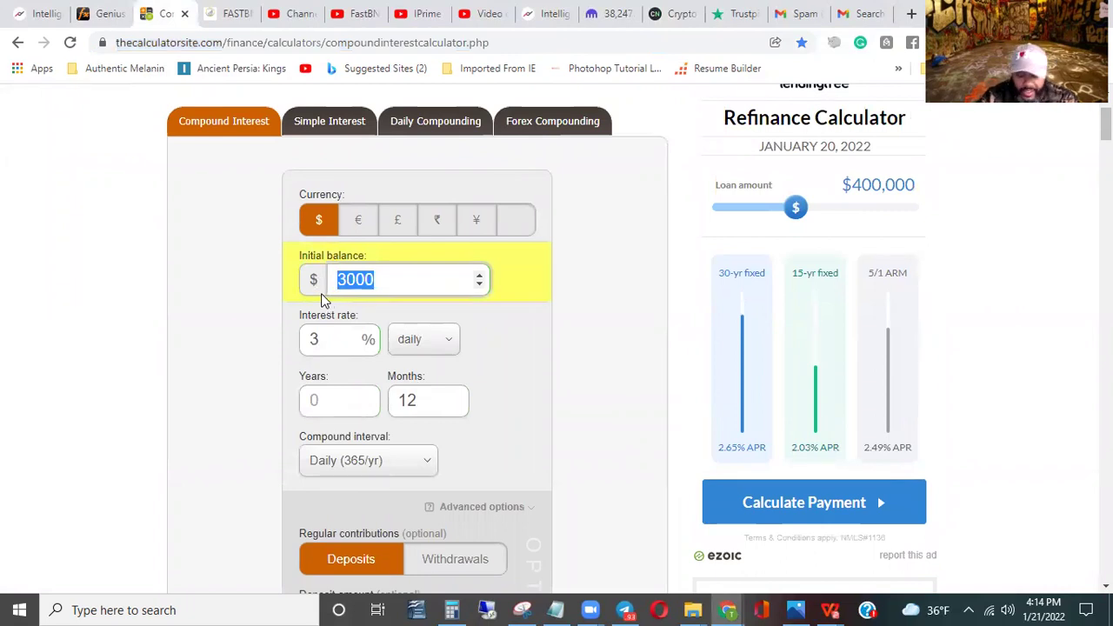
{"action": "type", "text": "4"}
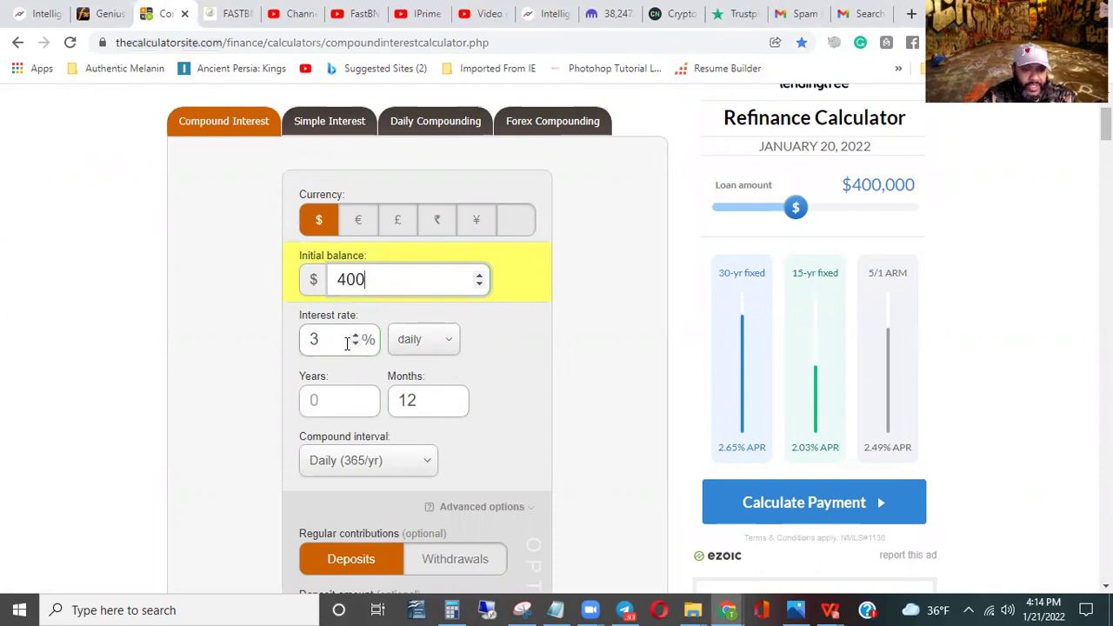
{"action": "left_click", "coordinate": [425, 348]}
{"action": "left_click", "coordinate": [426, 349]}
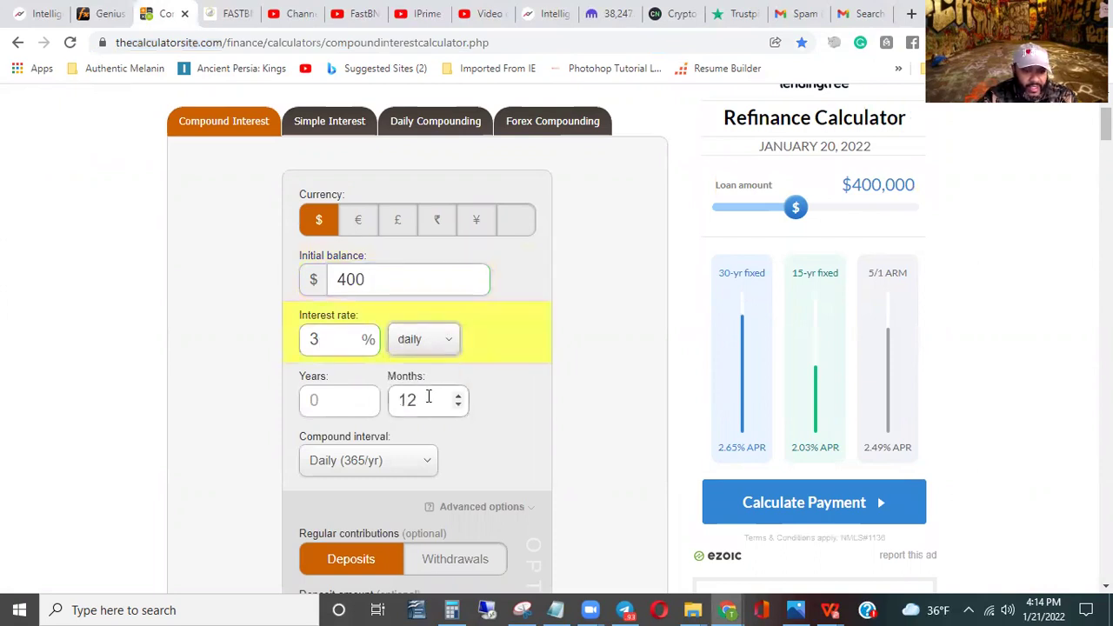
{"action": "scroll", "coordinate": [425, 400], "scroll_direction": "down", "scroll_amount": 1}
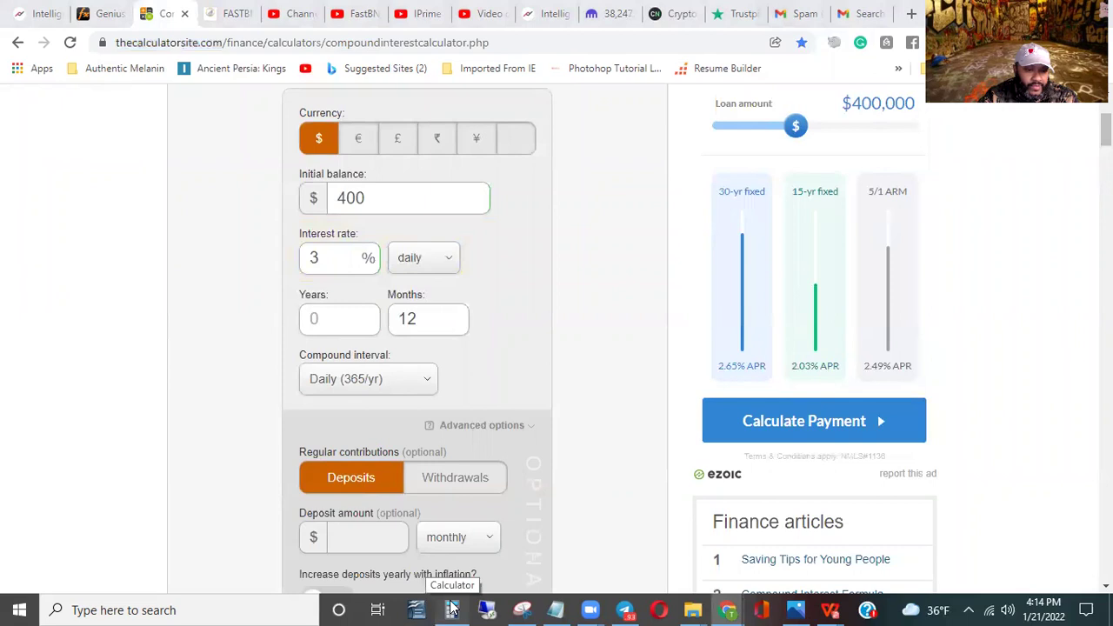
Switch to the Windows Calculator and compute 400 × 0.03.
{"action": "left_click", "coordinate": [453, 610]}
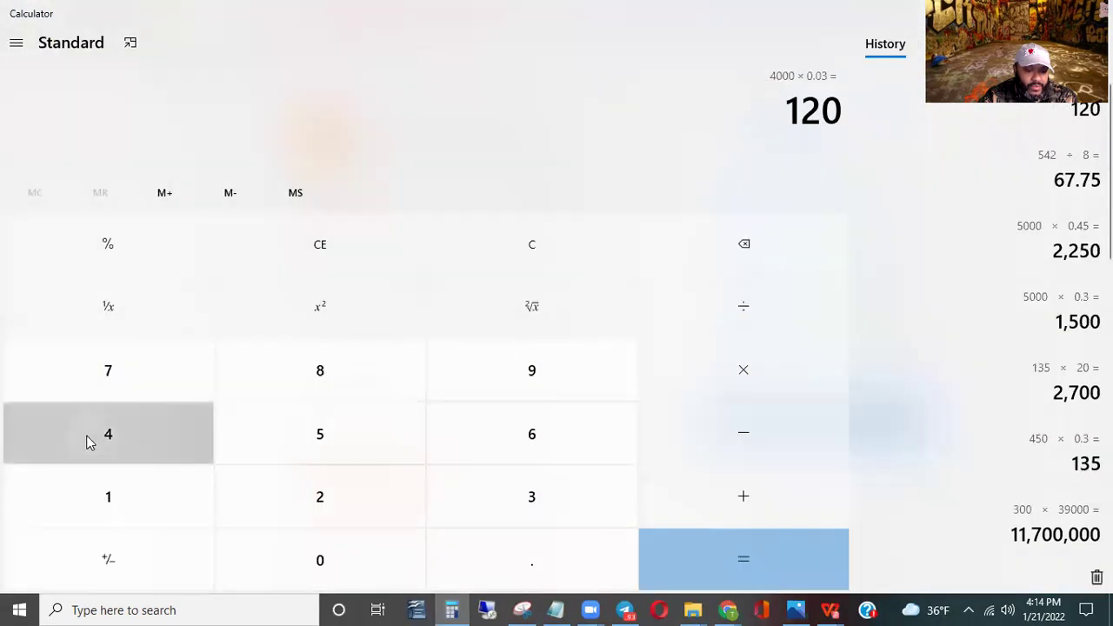
{"action": "left_click", "coordinate": [87, 442]}
{"action": "type", "text": "00."}
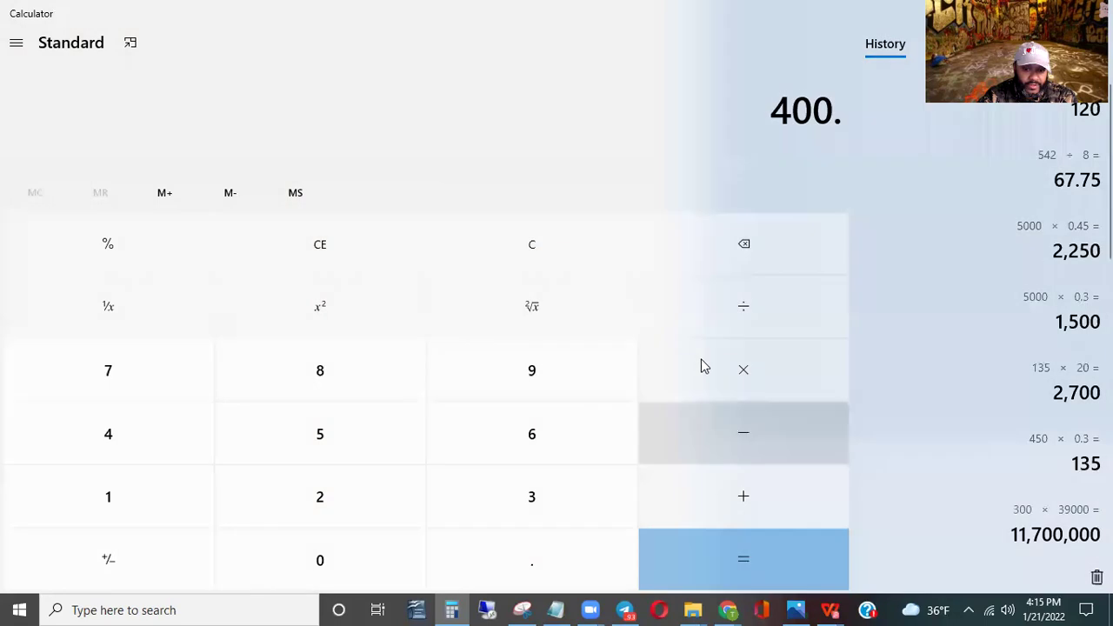
{"action": "left_click", "coordinate": [728, 378]}
{"action": "left_click", "coordinate": [546, 544]}
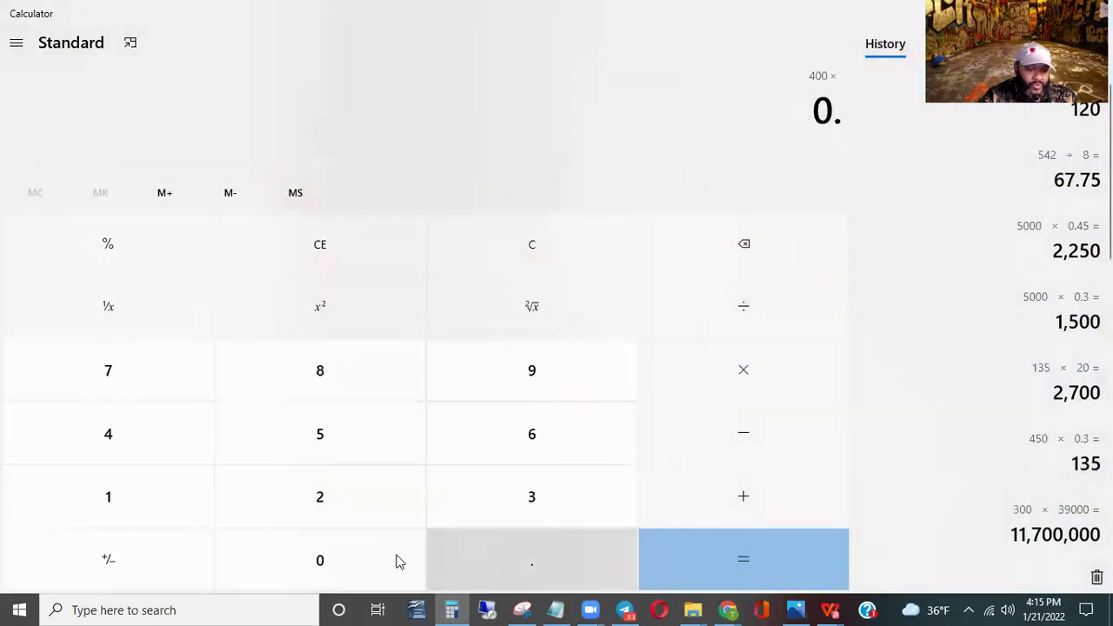
{"action": "left_click", "coordinate": [398, 559]}
{"action": "left_click", "coordinate": [464, 502]}
{"action": "left_click", "coordinate": [820, 543]}
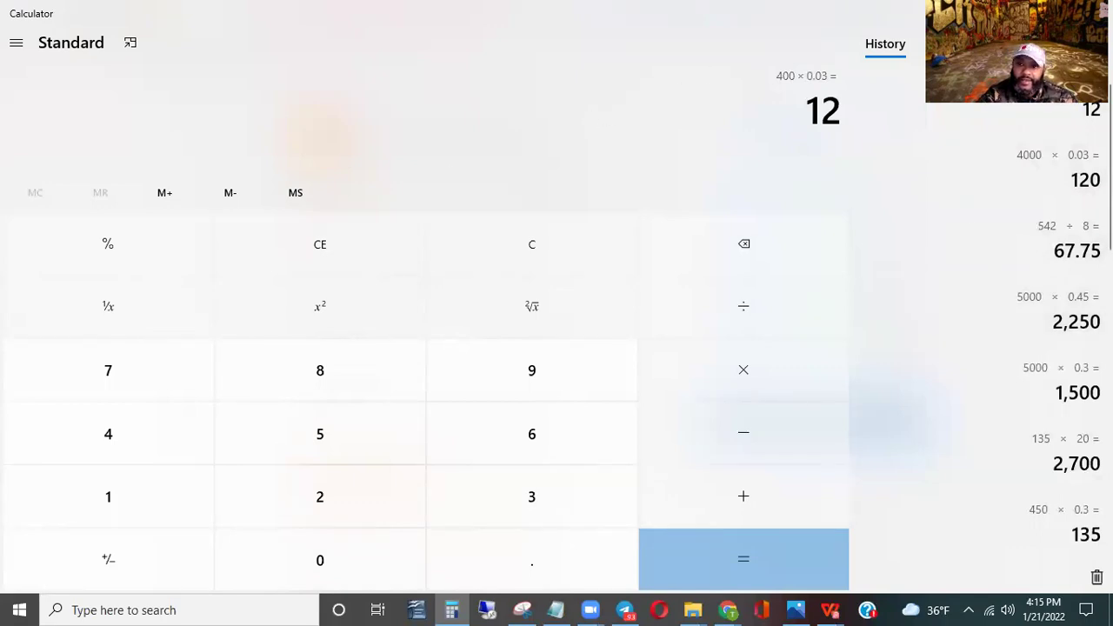
Return to the compound interest calculator page, set the compound interval to Weekly (52/yr) and calculate the projection.
{"action": "key", "text": "alt+Tab"}
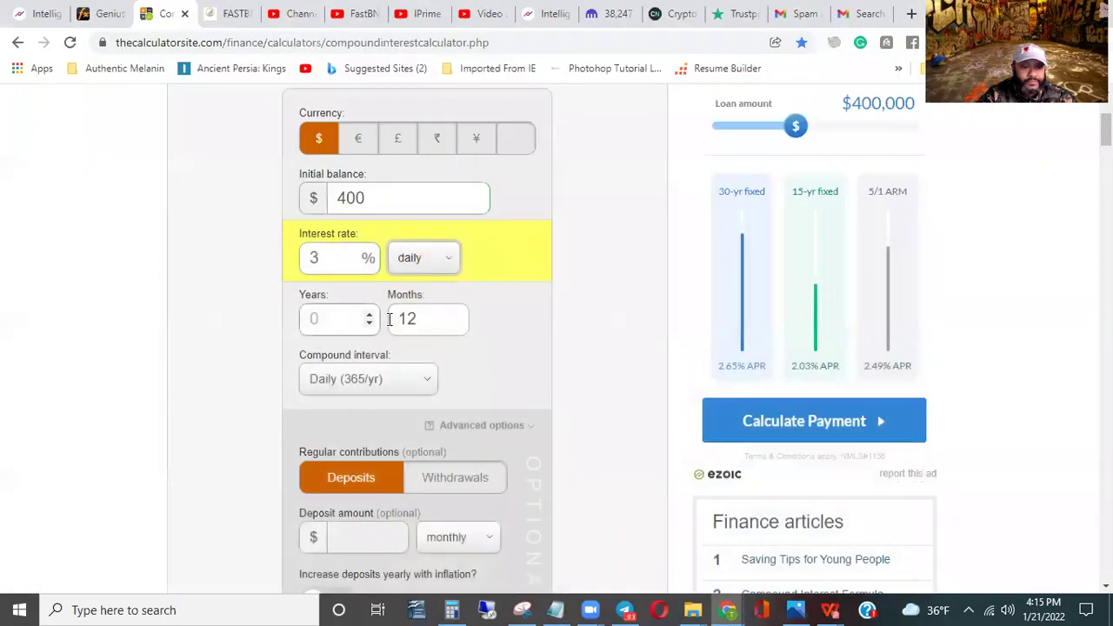
{"action": "left_click", "coordinate": [403, 380]}
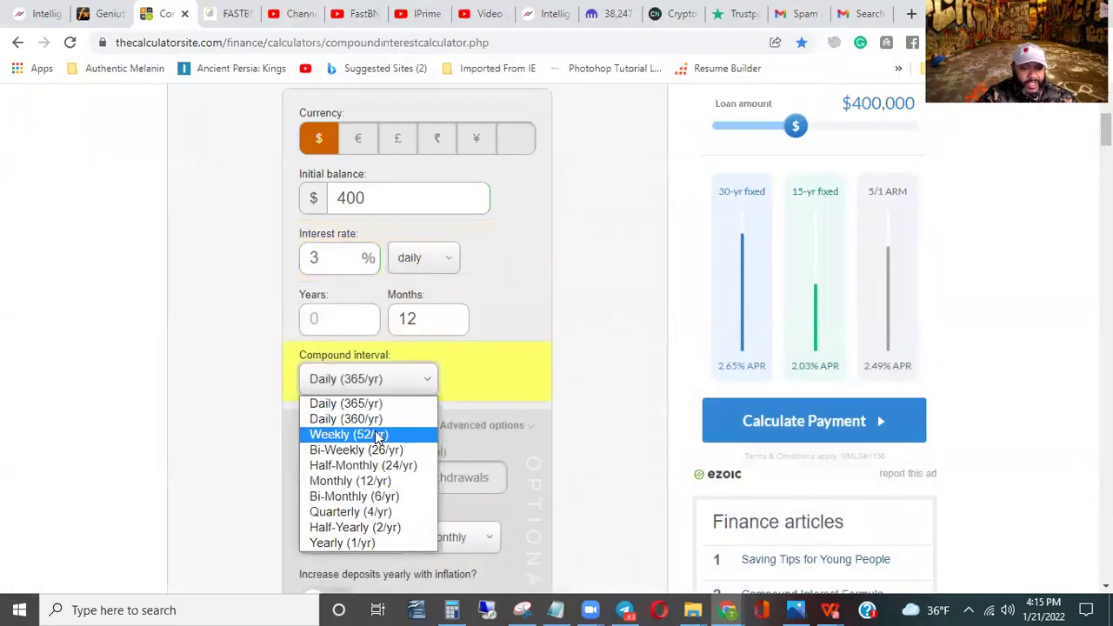
{"action": "left_click", "coordinate": [381, 431]}
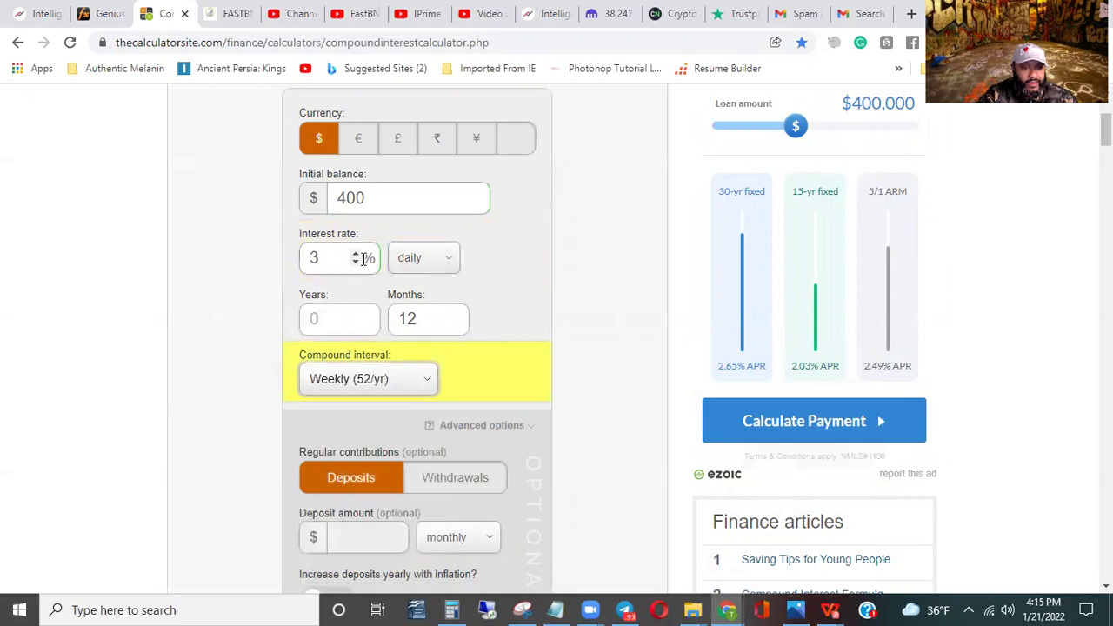
{"action": "scroll", "coordinate": [422, 318], "scroll_direction": "down", "scroll_amount": 1}
{"action": "scroll", "coordinate": [356, 409], "scroll_direction": "down", "scroll_amount": 2}
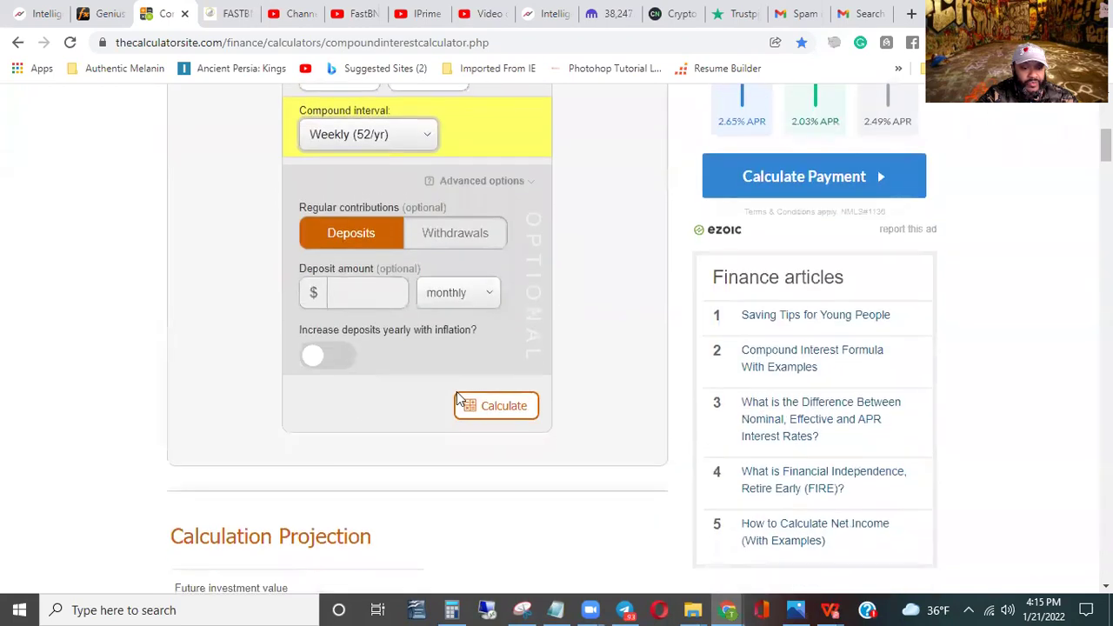
Examine the calculation projection, its input settings and the monthly breakdown table for the $400 investment.
{"action": "scroll", "coordinate": [469, 200], "scroll_direction": "down", "scroll_amount": 4}
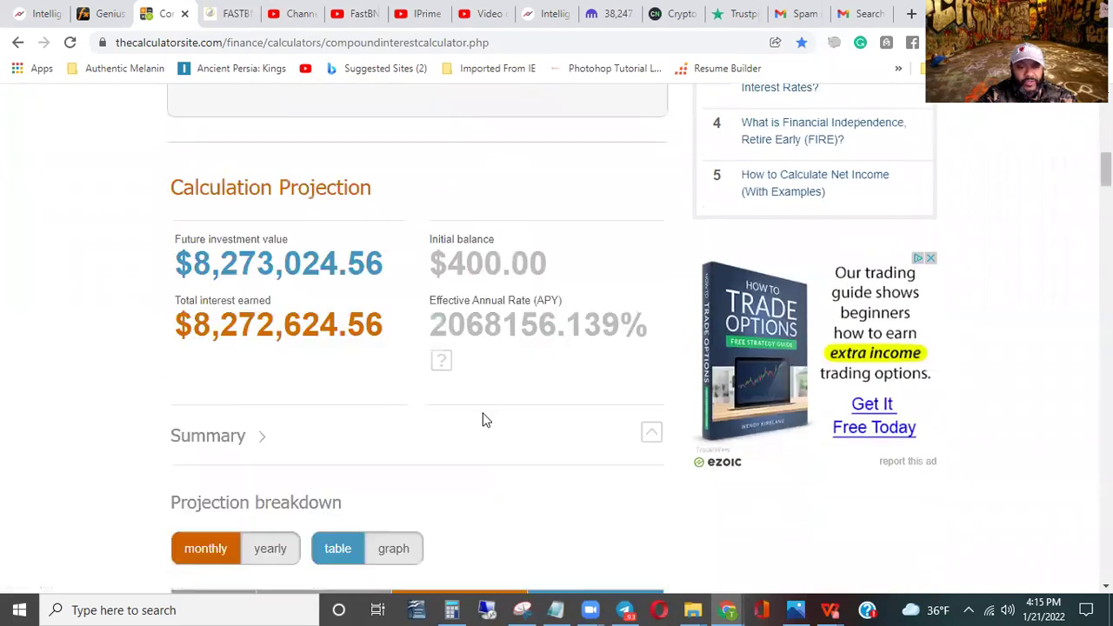
{"action": "scroll", "coordinate": [390, 390], "scroll_direction": "down", "scroll_amount": 1}
{"action": "scroll", "coordinate": [287, 339], "scroll_direction": "up", "scroll_amount": 1}
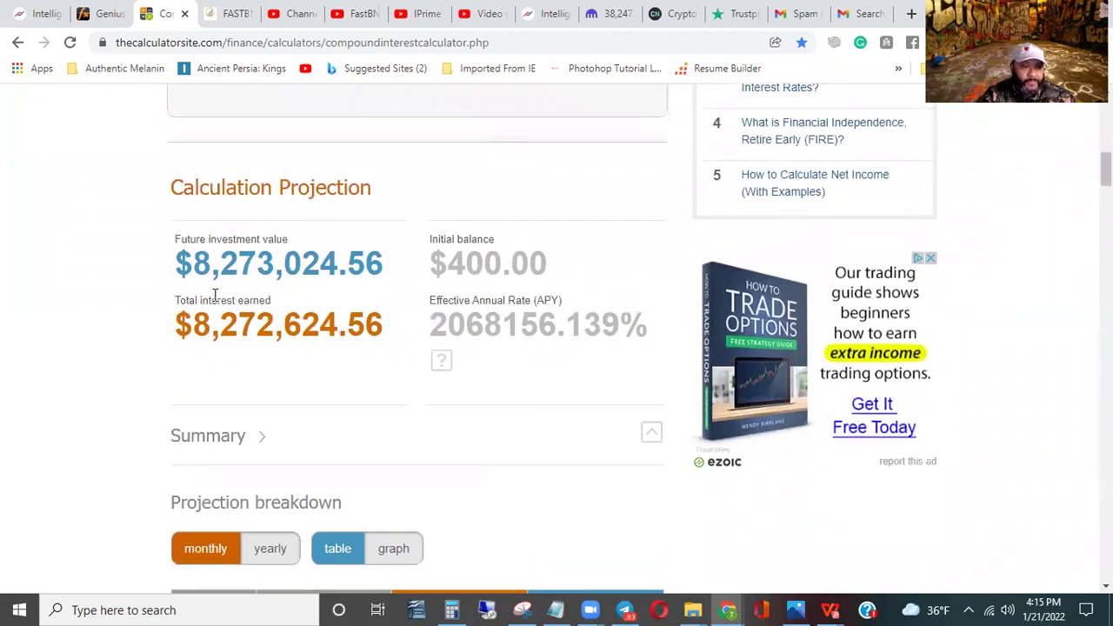
{"action": "scroll", "coordinate": [430, 307], "scroll_direction": "up", "scroll_amount": 10}
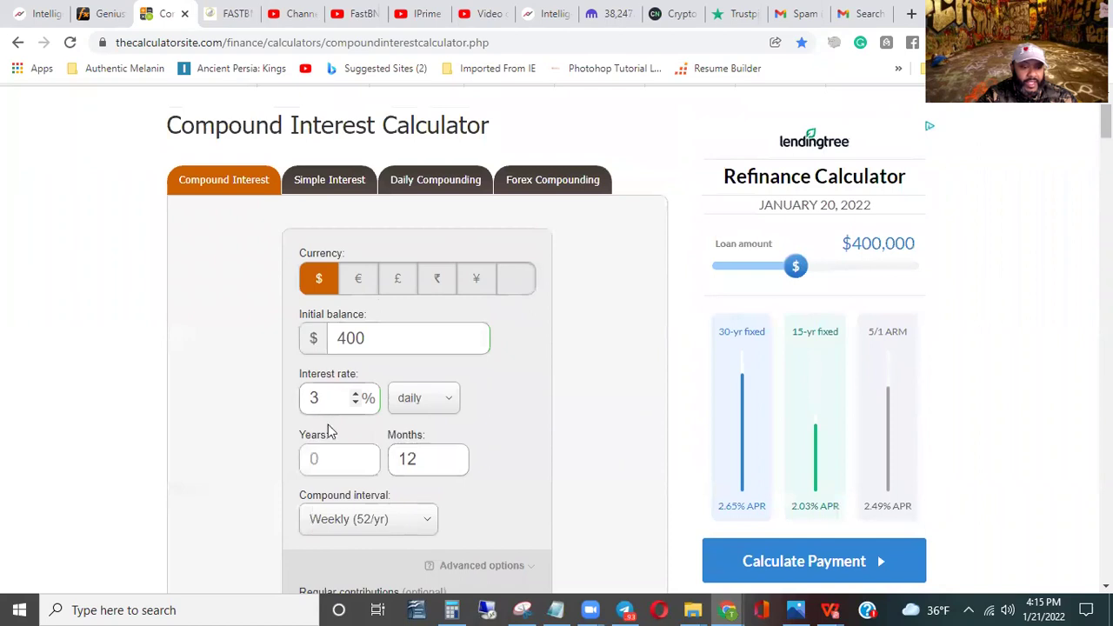
{"action": "scroll", "coordinate": [426, 391], "scroll_direction": "down", "scroll_amount": 2}
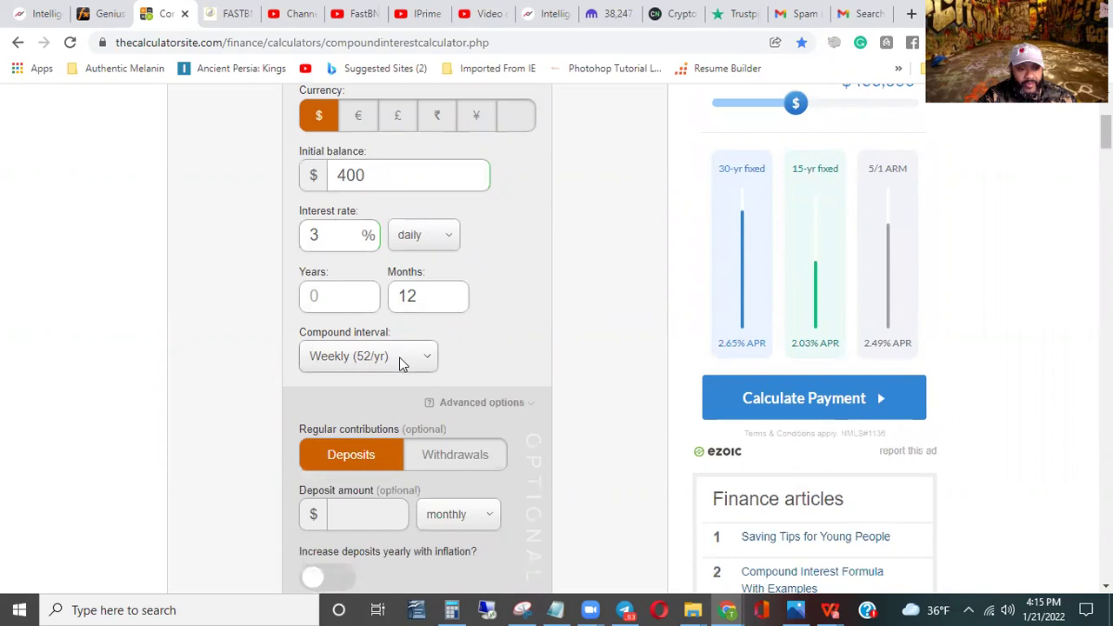
{"action": "scroll", "coordinate": [402, 362], "scroll_direction": "down", "scroll_amount": 6}
{"action": "scroll", "coordinate": [391, 357], "scroll_direction": "down", "scroll_amount": 1}
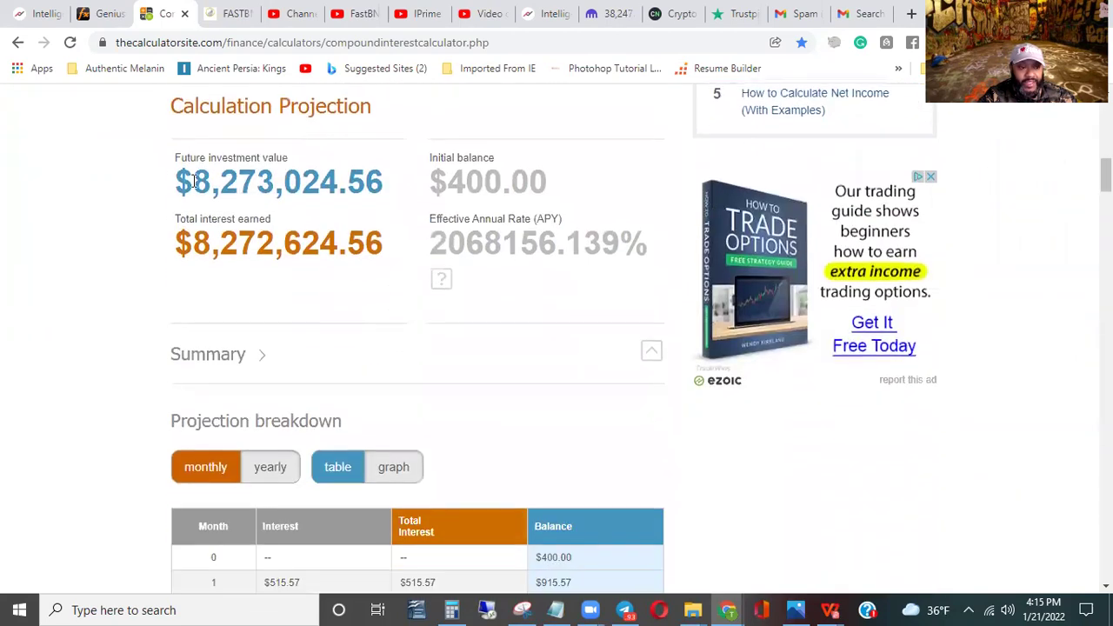
{"action": "scroll", "coordinate": [432, 296], "scroll_direction": "down", "scroll_amount": 5}
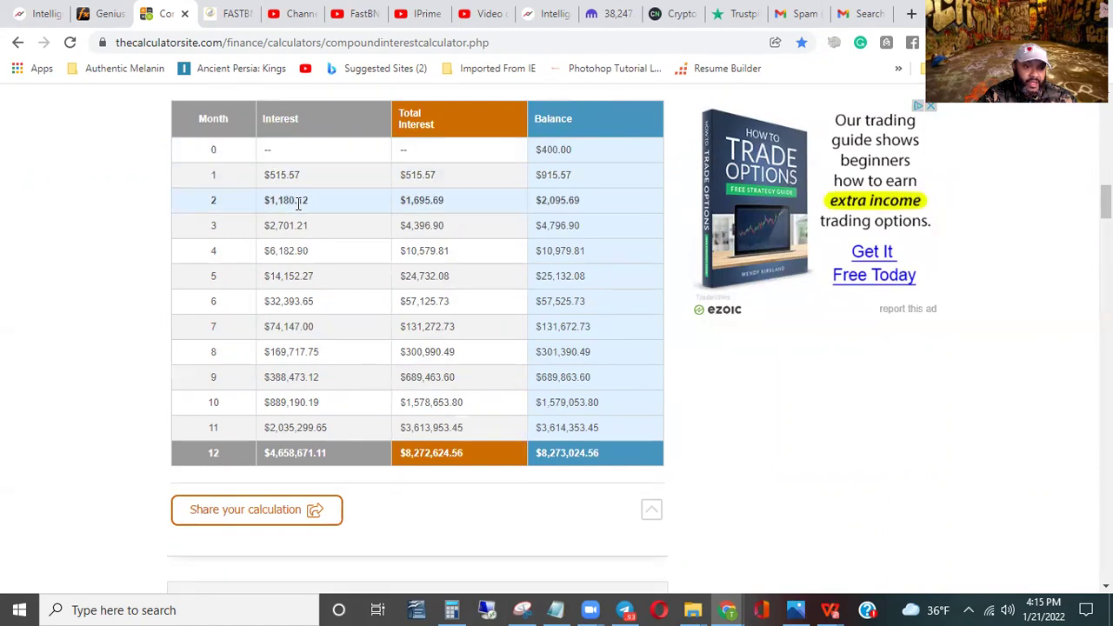
Check the deposit status on the ChangeNOW exchange page and the recent USDT transactions on Kraken's deposit page.
{"action": "left_click", "coordinate": [675, 11]}
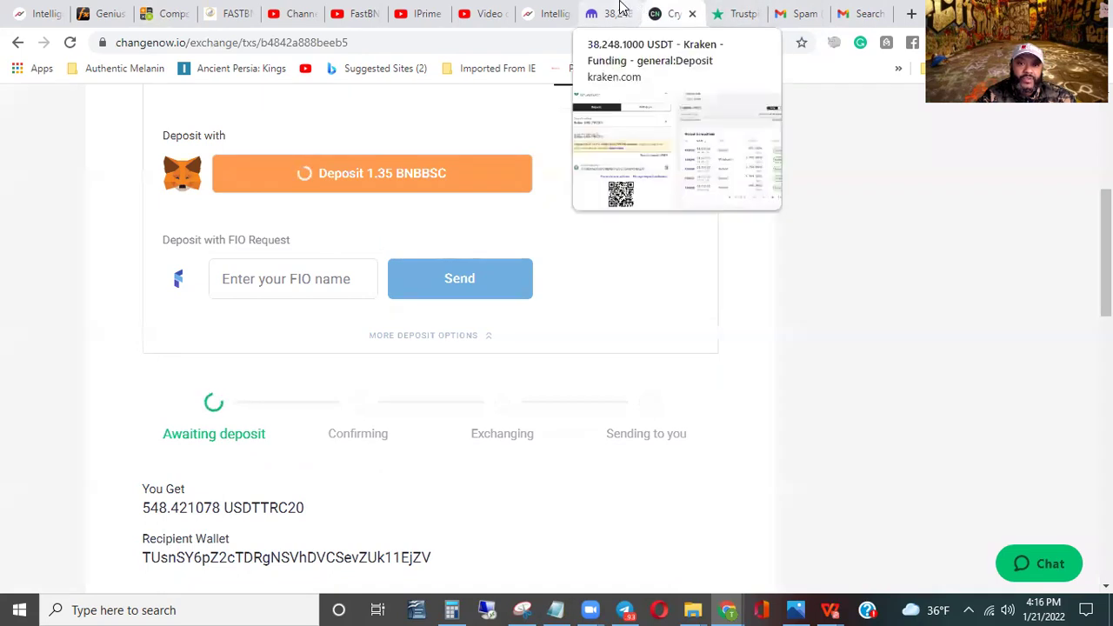
{"action": "left_click", "coordinate": [617, 13]}
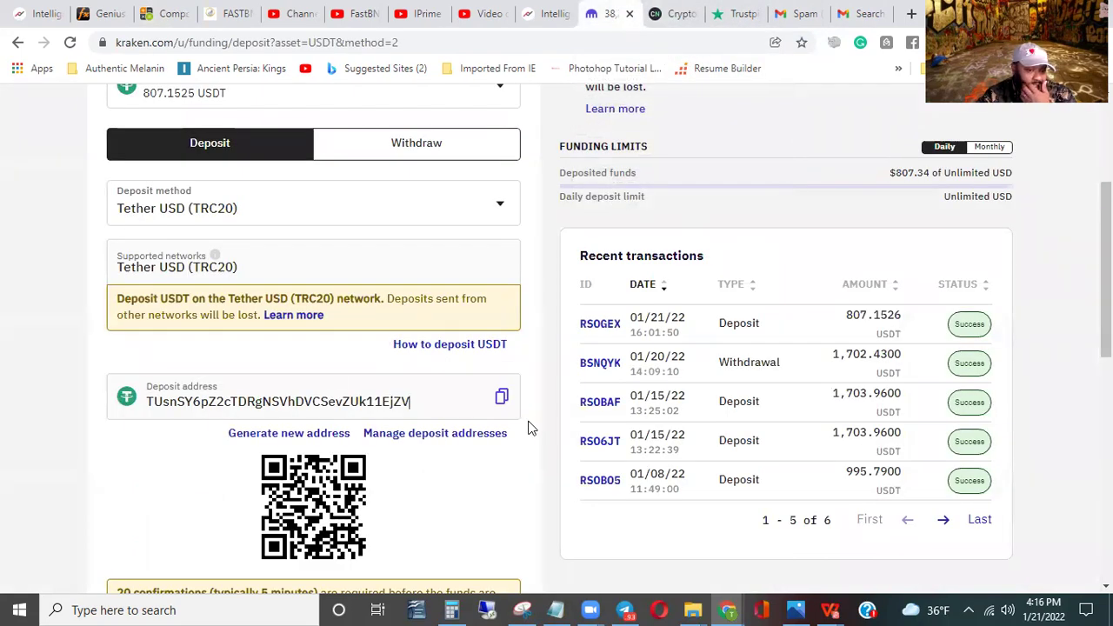
{"action": "scroll", "coordinate": [330, 318], "scroll_direction": "up", "scroll_amount": 3}
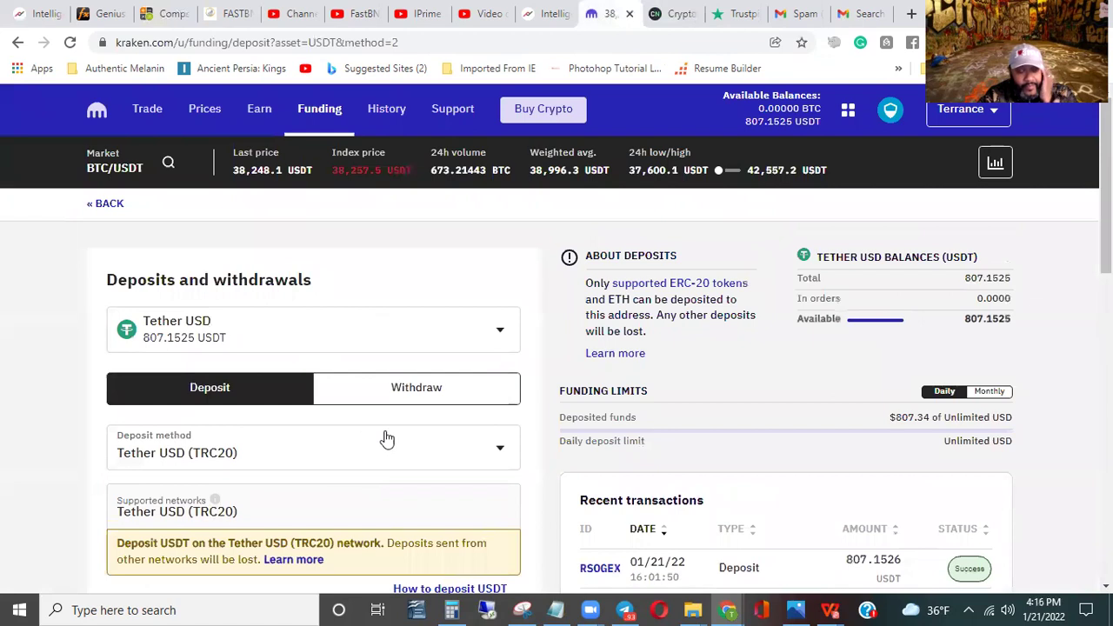
{"action": "scroll", "coordinate": [348, 398], "scroll_direction": "down", "scroll_amount": 2}
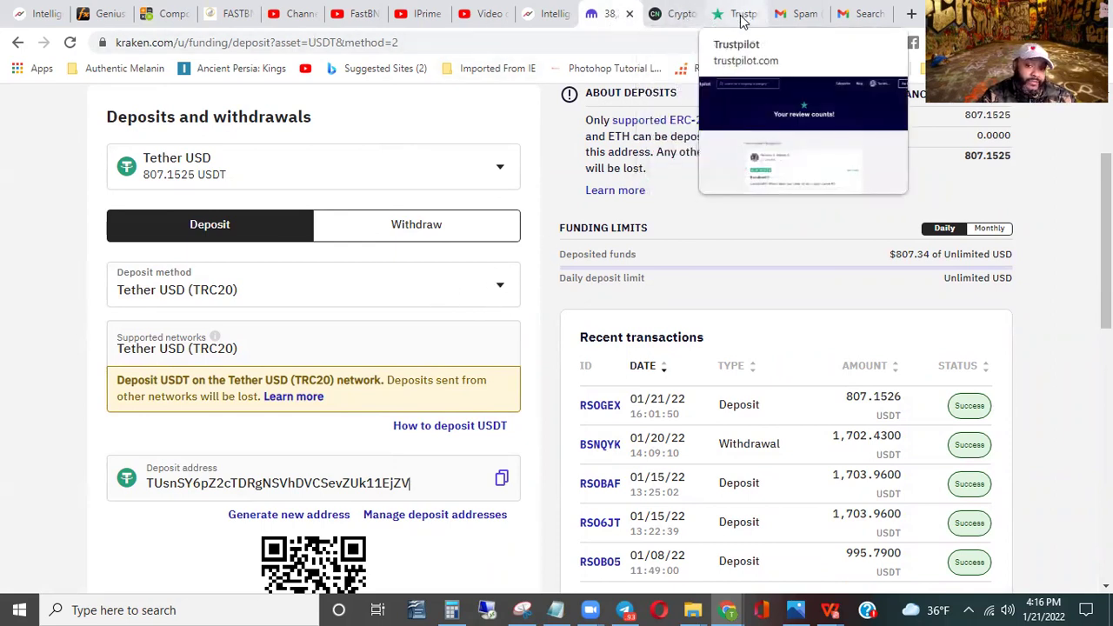
Recheck the progress of the 1.35 BNBBSC exchange on the ChangeNOW transaction page.
{"action": "left_click", "coordinate": [675, 14]}
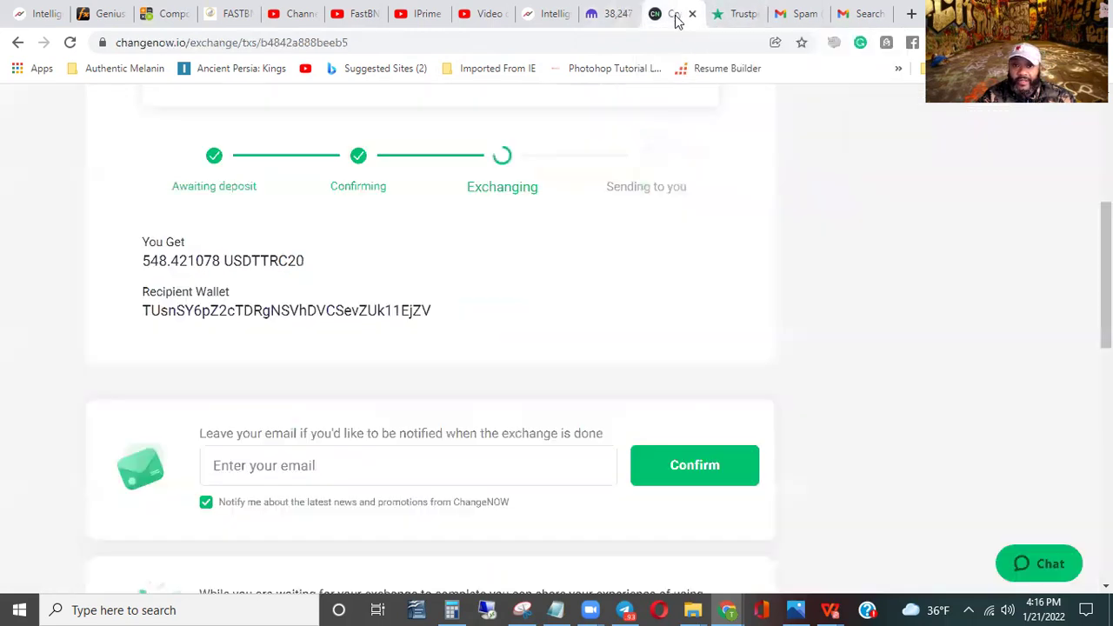
{"action": "scroll", "coordinate": [537, 290], "scroll_direction": "up", "scroll_amount": 2}
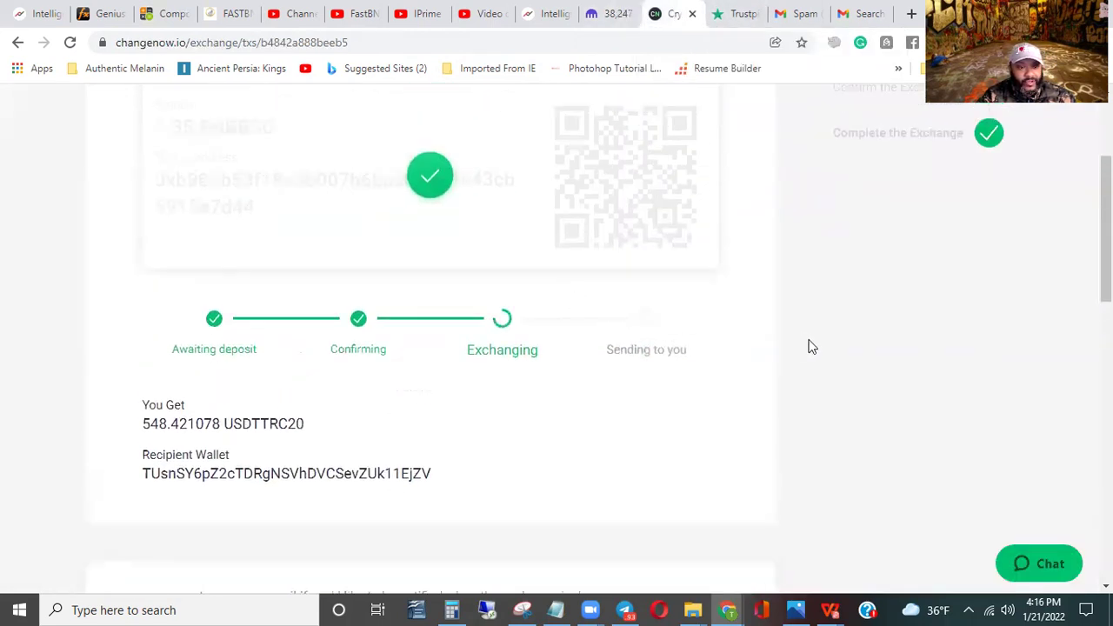
{"action": "scroll", "coordinate": [658, 422], "scroll_direction": "up", "scroll_amount": 2}
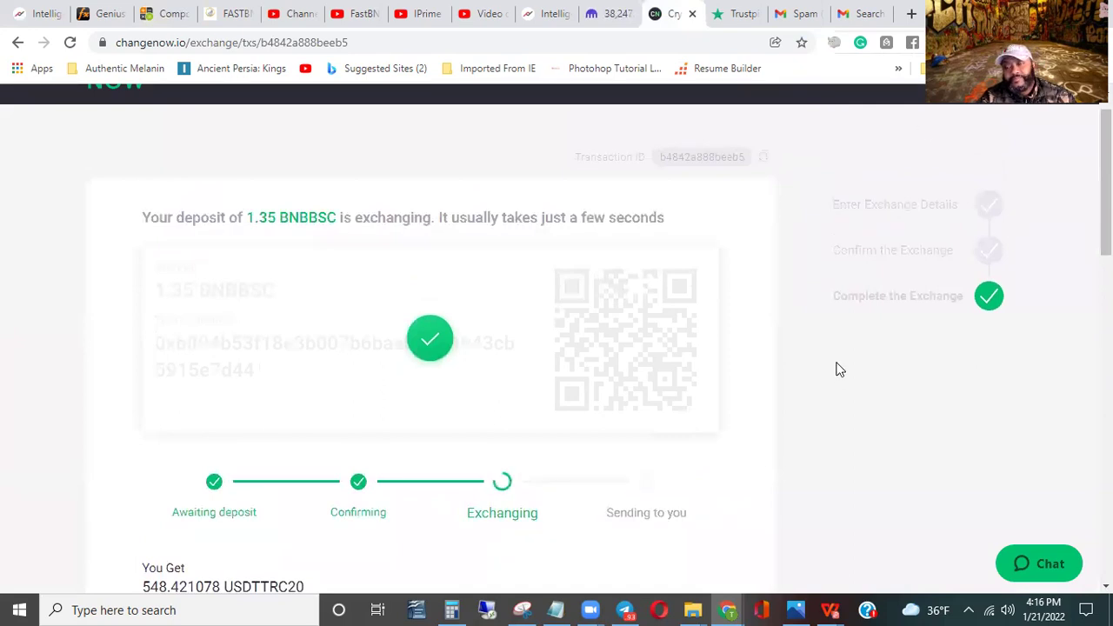
Open the 1.35 BNB send in MetaMask's activity and view its recipient address on the block explorer.
{"action": "key", "text": "alt+shift+m"}
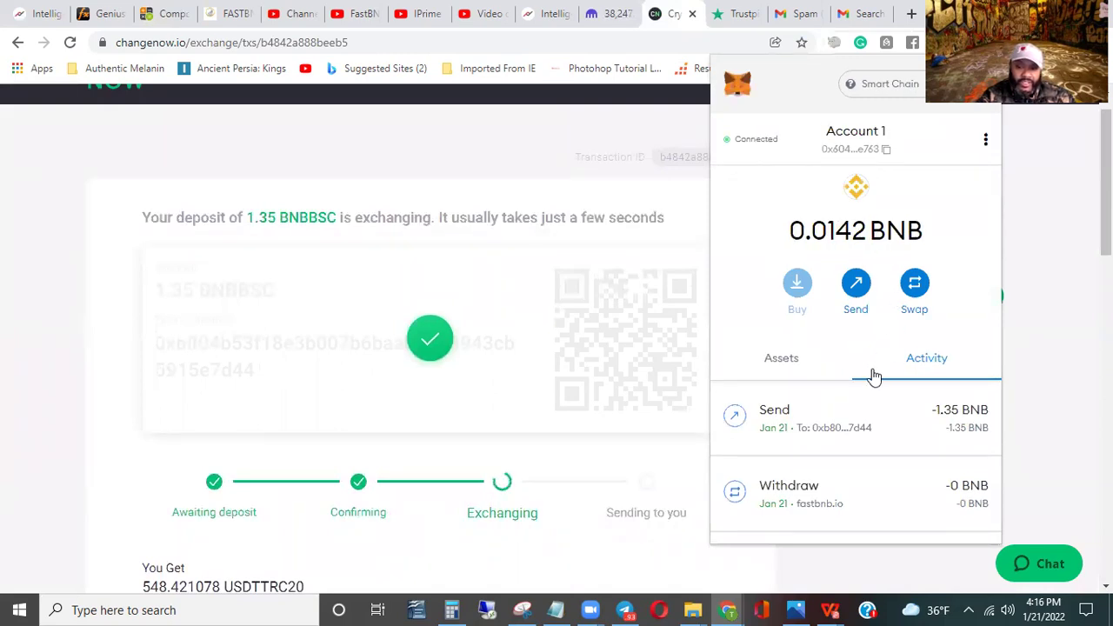
{"action": "scroll", "coordinate": [869, 373], "scroll_direction": "down", "scroll_amount": 1}
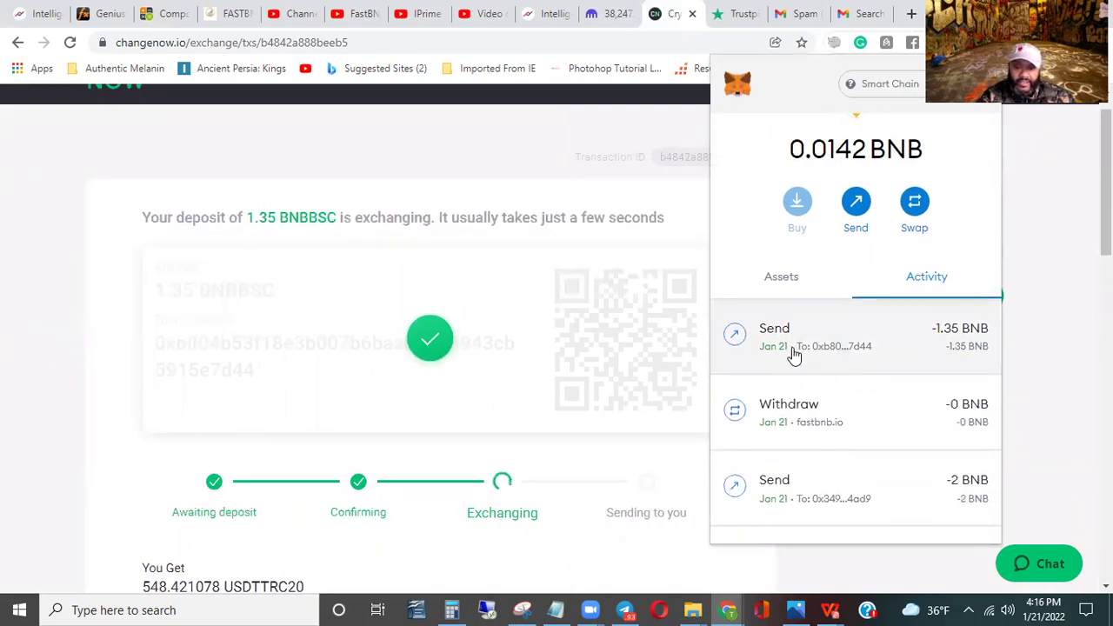
{"action": "left_click", "coordinate": [852, 352]}
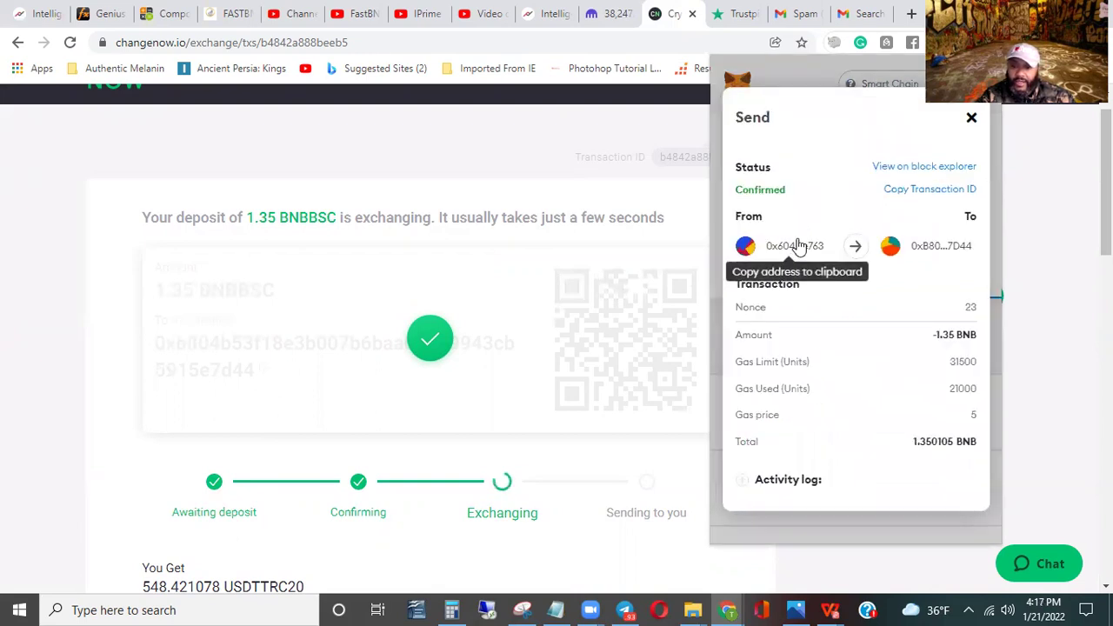
{"action": "left_click", "coordinate": [942, 247]}
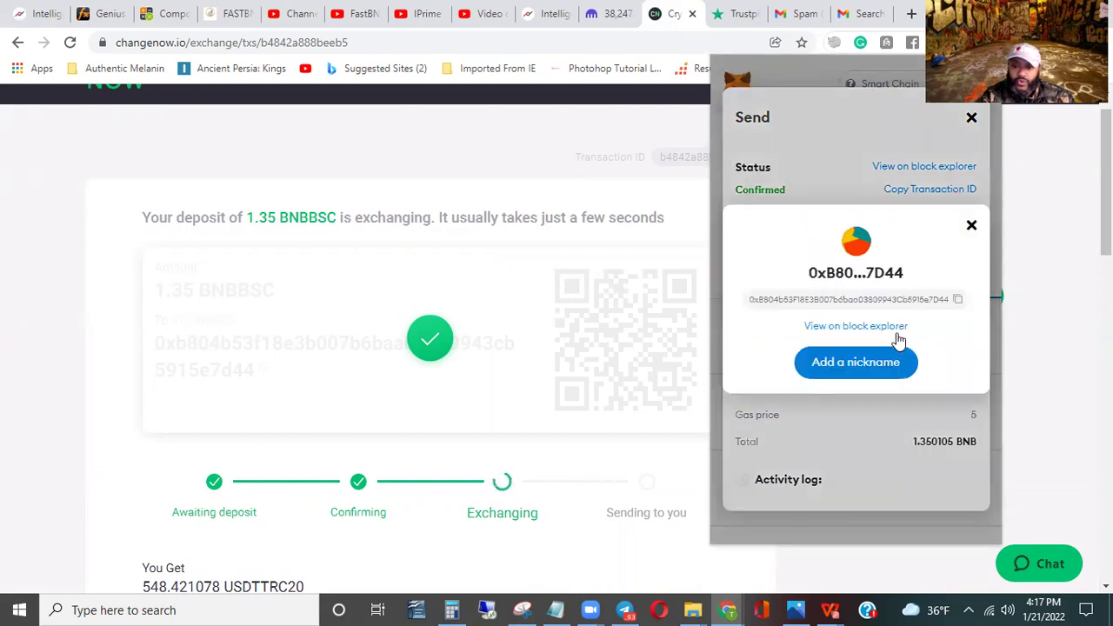
{"action": "left_click", "coordinate": [867, 328]}
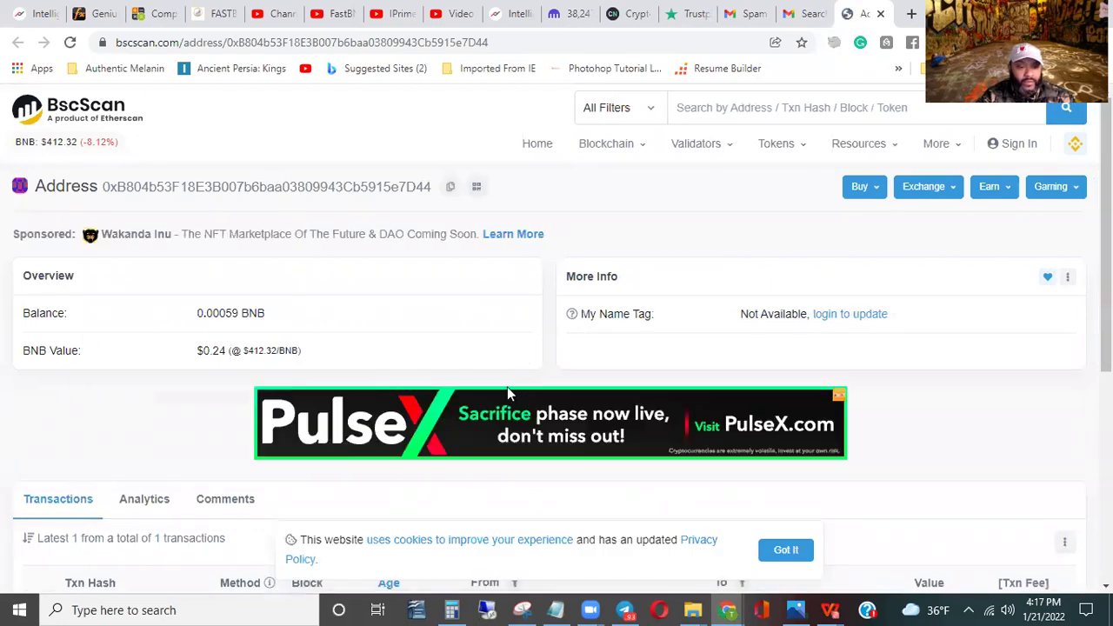
Review the 1.35 BNB transfer in the recipient address's transaction list on BscScan.
{"action": "scroll", "coordinate": [487, 391], "scroll_direction": "down", "scroll_amount": 3}
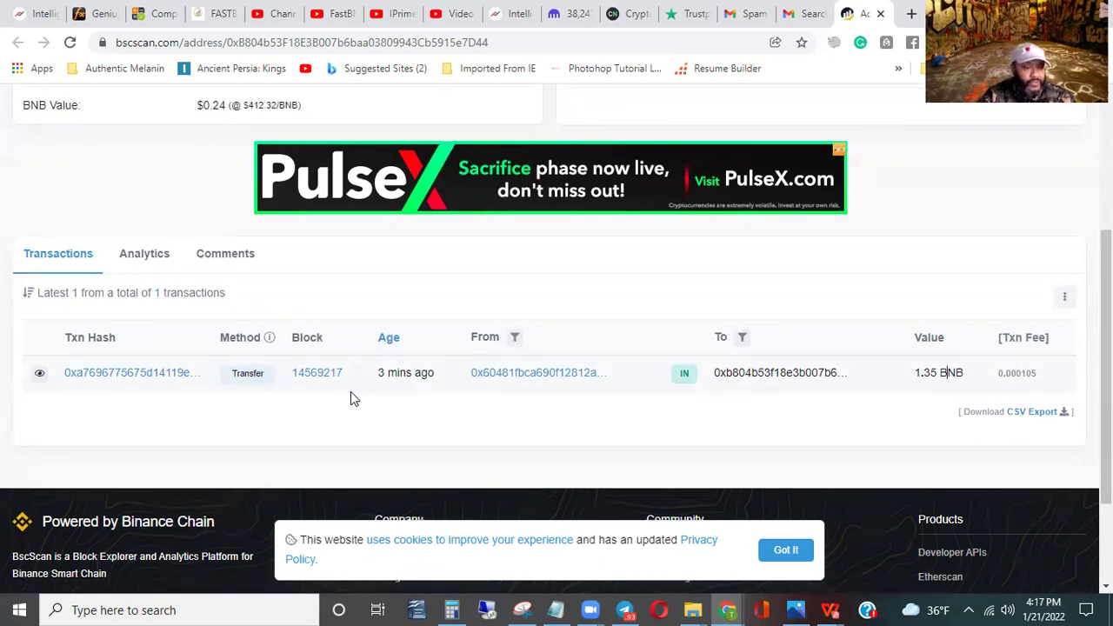
{"action": "scroll", "coordinate": [449, 270], "scroll_direction": "down", "scroll_amount": 1}
{"action": "scroll", "coordinate": [551, 340], "scroll_direction": "up", "scroll_amount": 4}
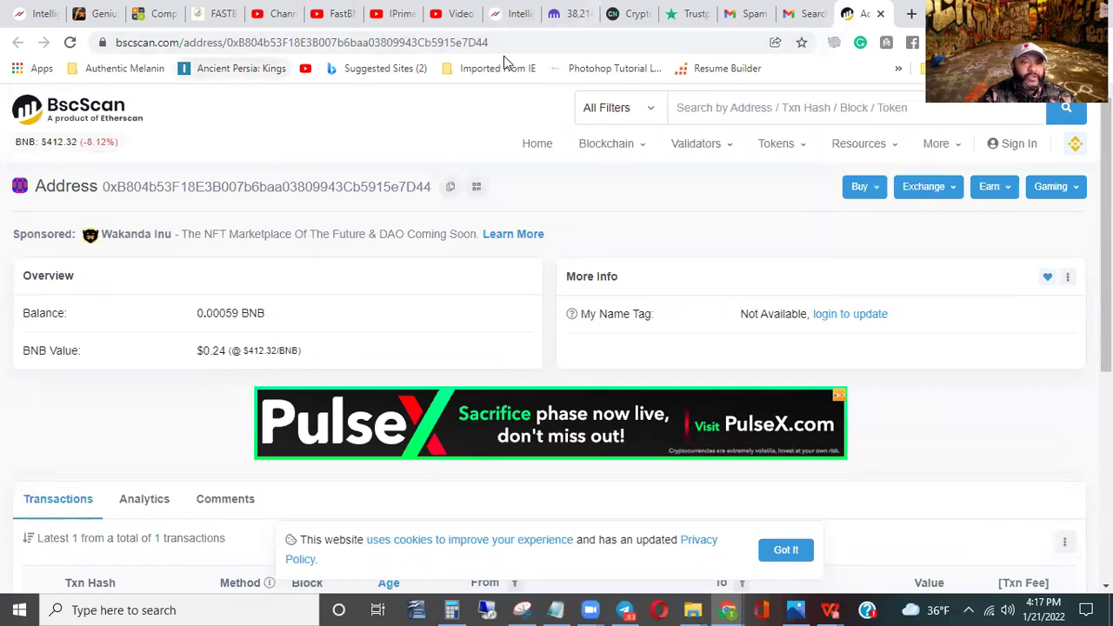
Check the ChangeNOW exchange progress against Kraken's funding overview, looking for the incoming USDT deposit.
{"action": "mouse_move", "coordinate": [584, 7]}
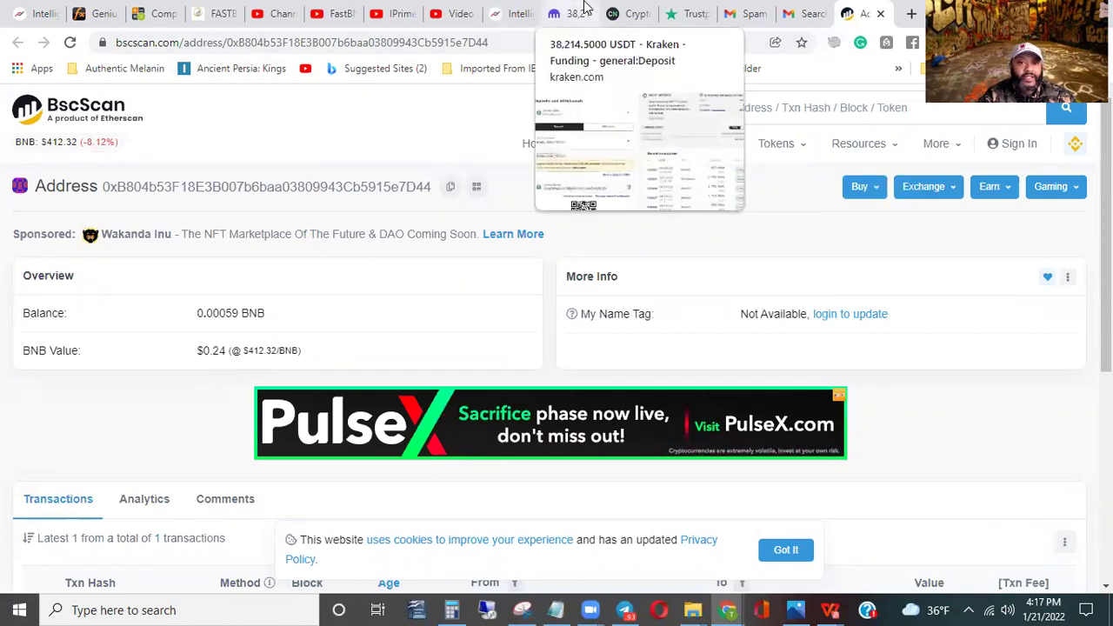
{"action": "left_click", "coordinate": [628, 13]}
{"action": "scroll", "coordinate": [639, 291], "scroll_direction": "down", "scroll_amount": 2}
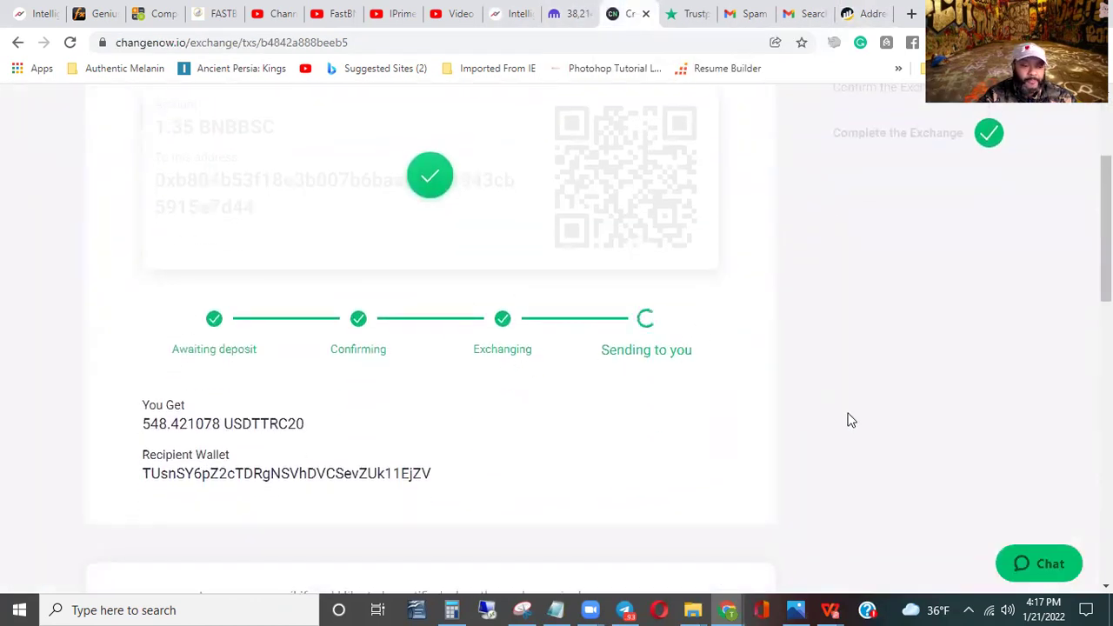
{"action": "left_click", "coordinate": [569, 12]}
{"action": "scroll", "coordinate": [586, 410], "scroll_direction": "up", "scroll_amount": 3}
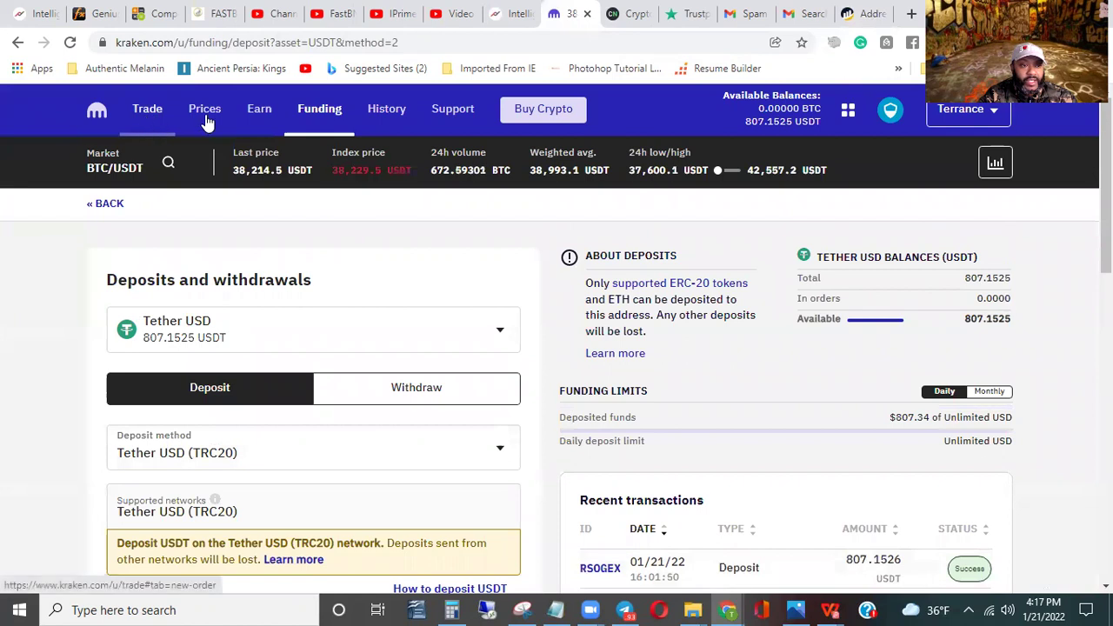
{"action": "left_click", "coordinate": [320, 118]}
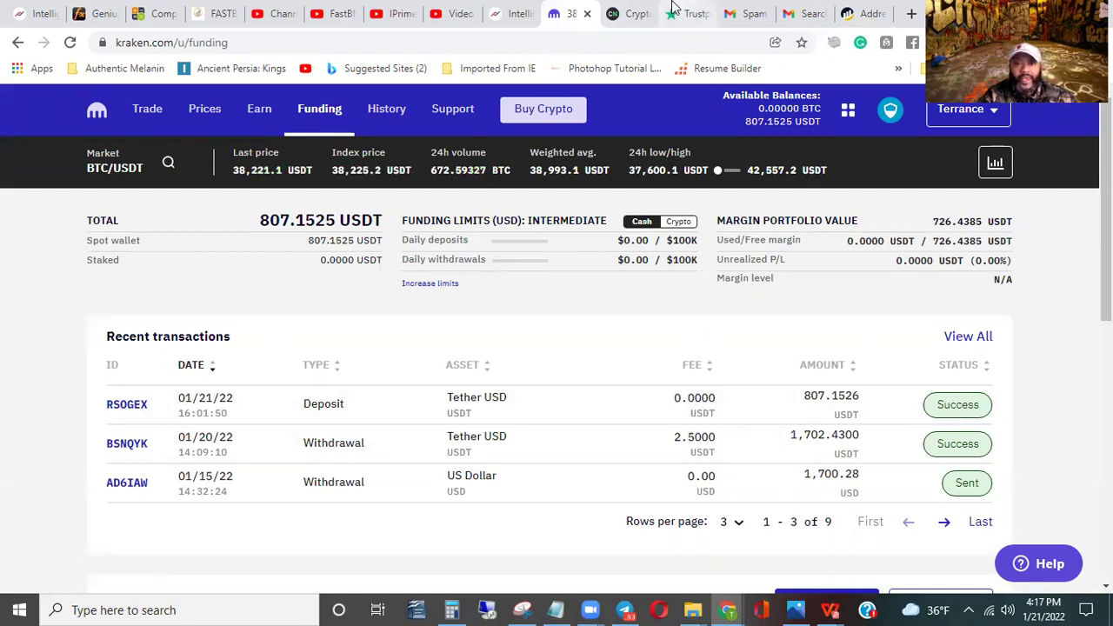
{"action": "left_click", "coordinate": [634, 12]}
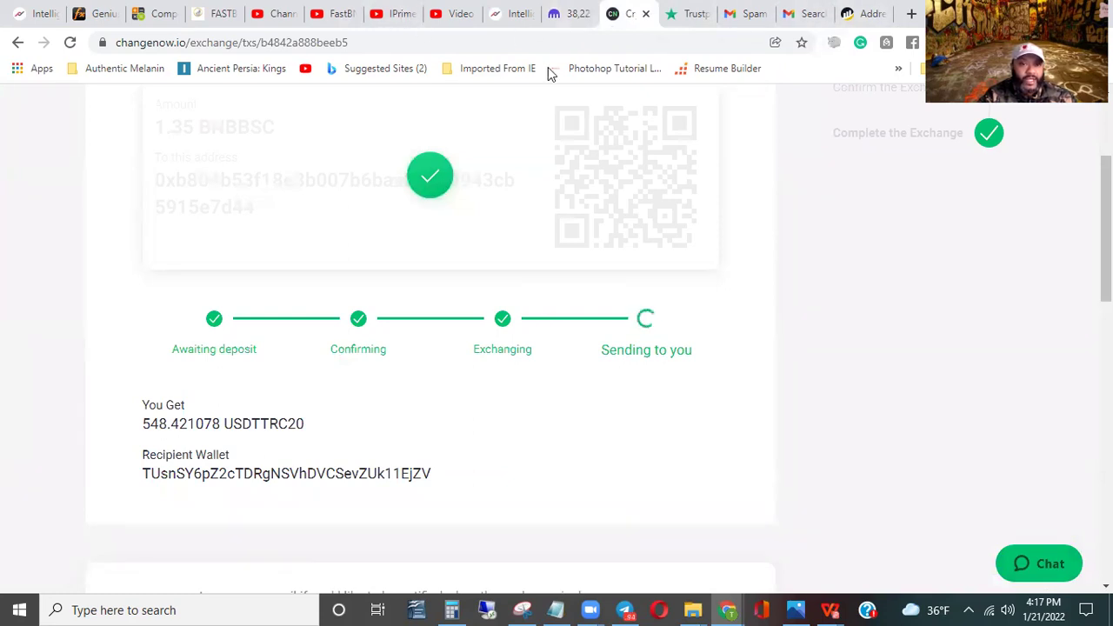
Switch to the compound interest calculator page and show its full web address.
{"action": "left_click", "coordinate": [159, 9]}
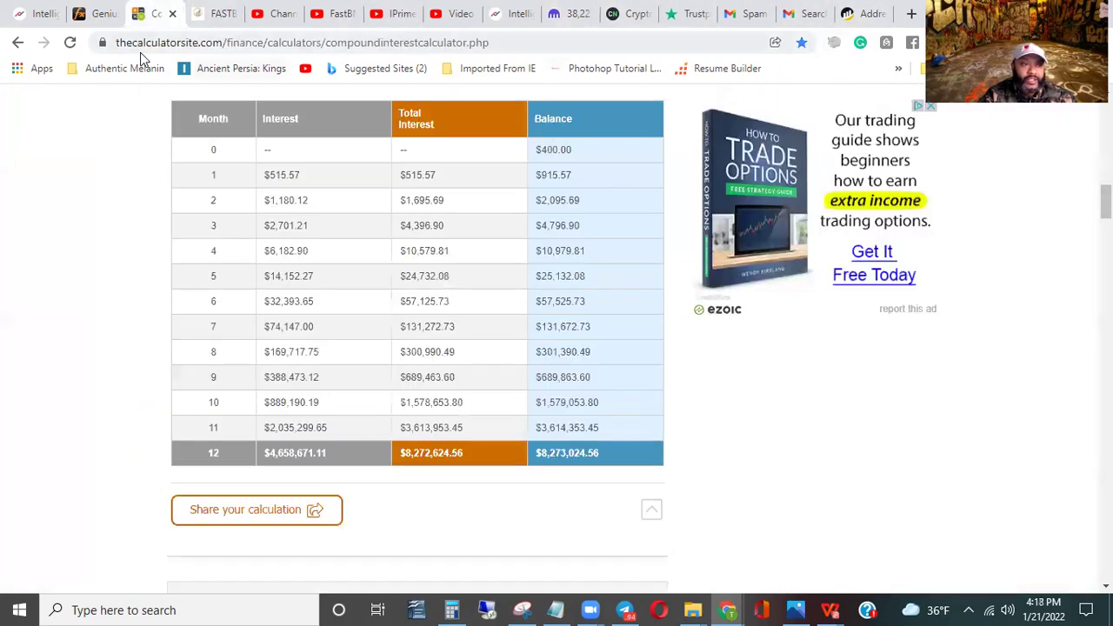
{"action": "left_click", "coordinate": [242, 36]}
{"action": "left_click_drag", "start_coordinate": [243, 36], "coordinate": [260, 53]}
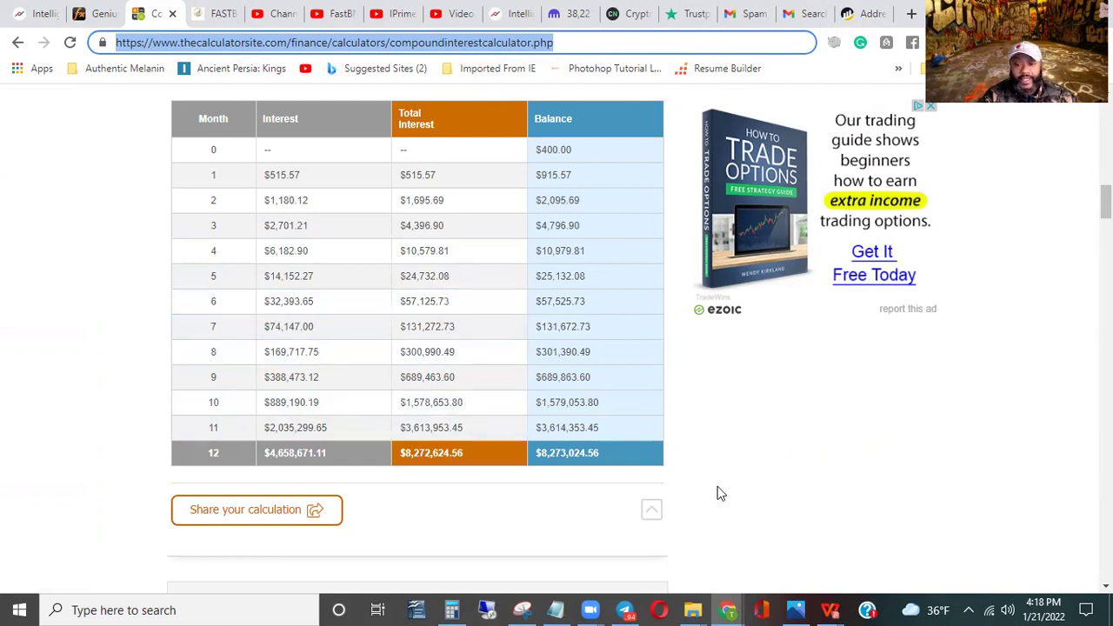
{"action": "left_click", "coordinate": [655, 45]}
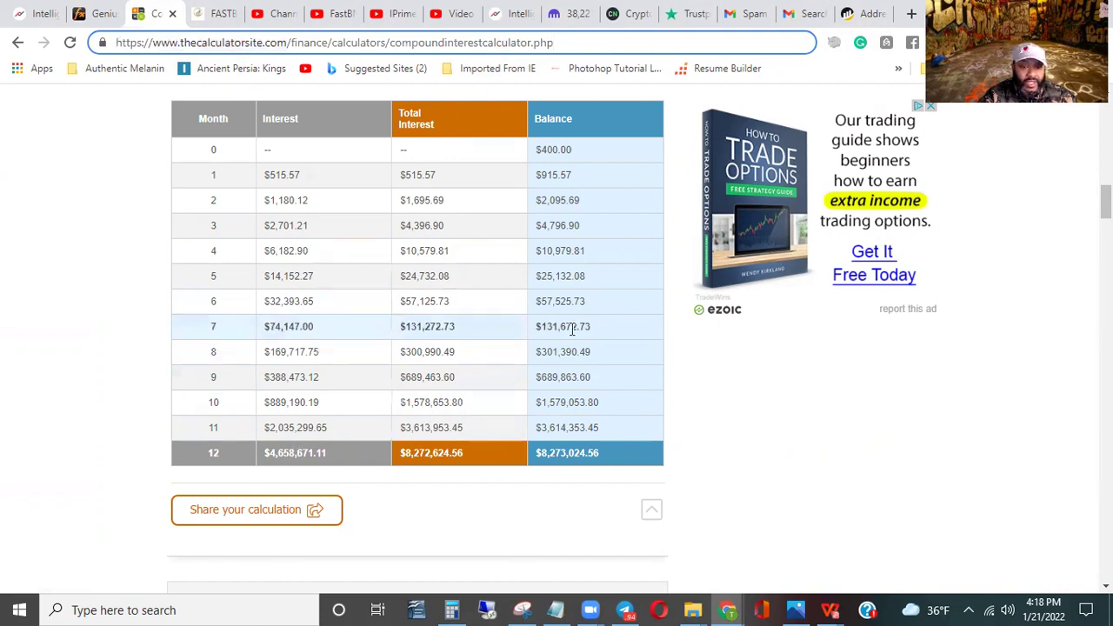
Review the calculator's 3% daily rate and weekly compounding settings together with the monthly projection table.
{"action": "scroll", "coordinate": [551, 392], "scroll_direction": "up", "scroll_amount": 4}
{"action": "scroll", "coordinate": [551, 396], "scroll_direction": "up", "scroll_amount": 8}
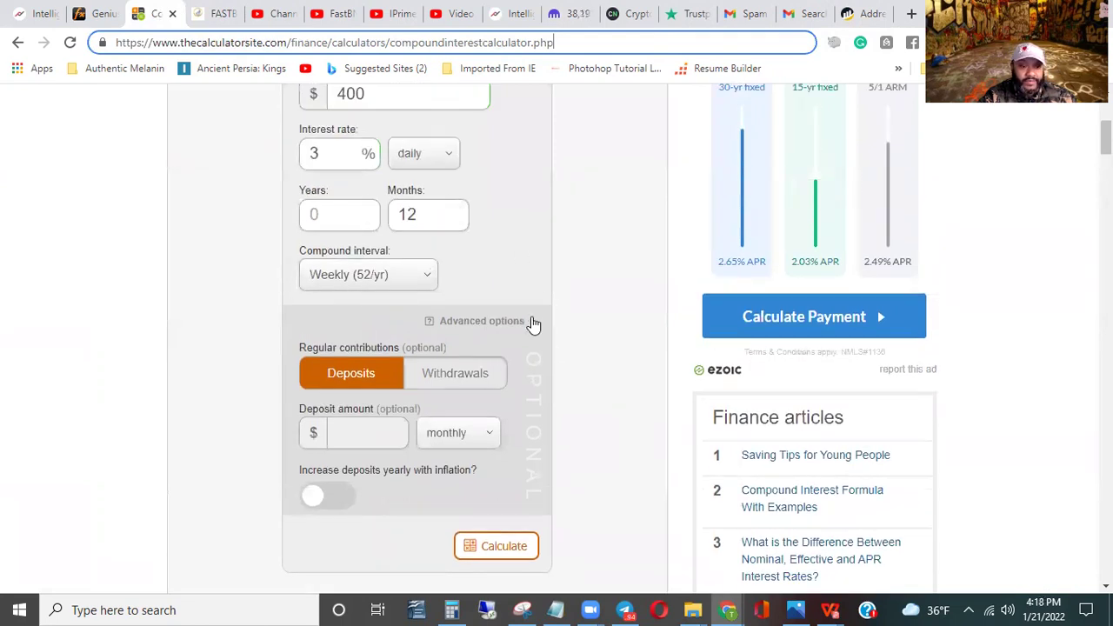
{"action": "scroll", "coordinate": [533, 322], "scroll_direction": "down", "scroll_amount": 10}
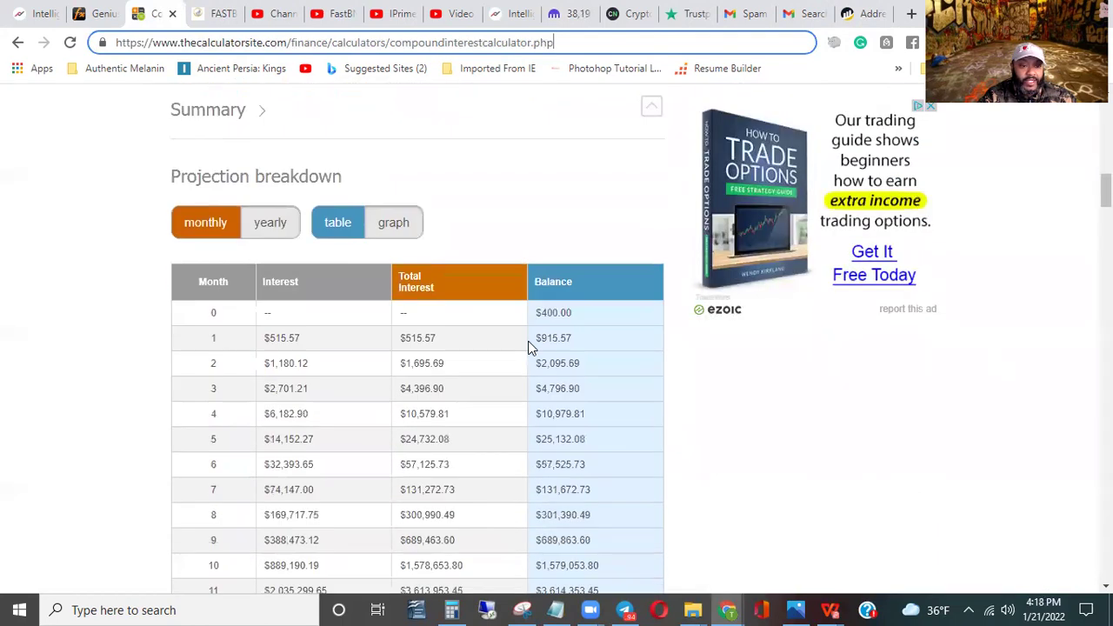
{"action": "scroll", "coordinate": [518, 383], "scroll_direction": "down", "scroll_amount": 2}
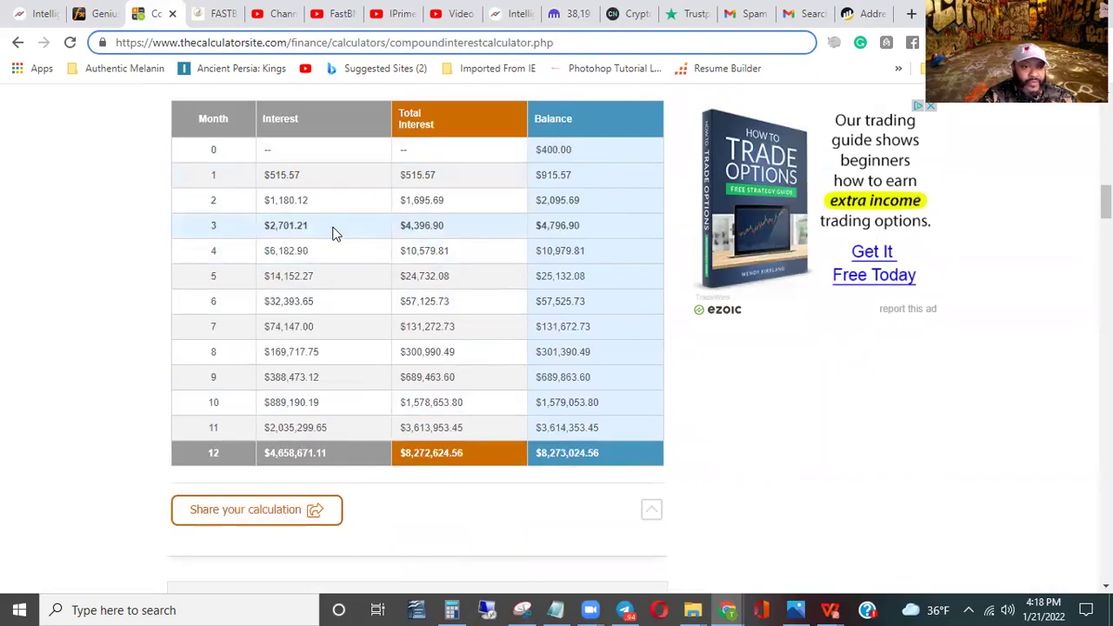
Set the compound interval to Monthly (12/yr) for the $400 projection and review the resulting monthly breakdown table.
{"action": "scroll", "coordinate": [461, 290], "scroll_direction": "up", "scroll_amount": 9}
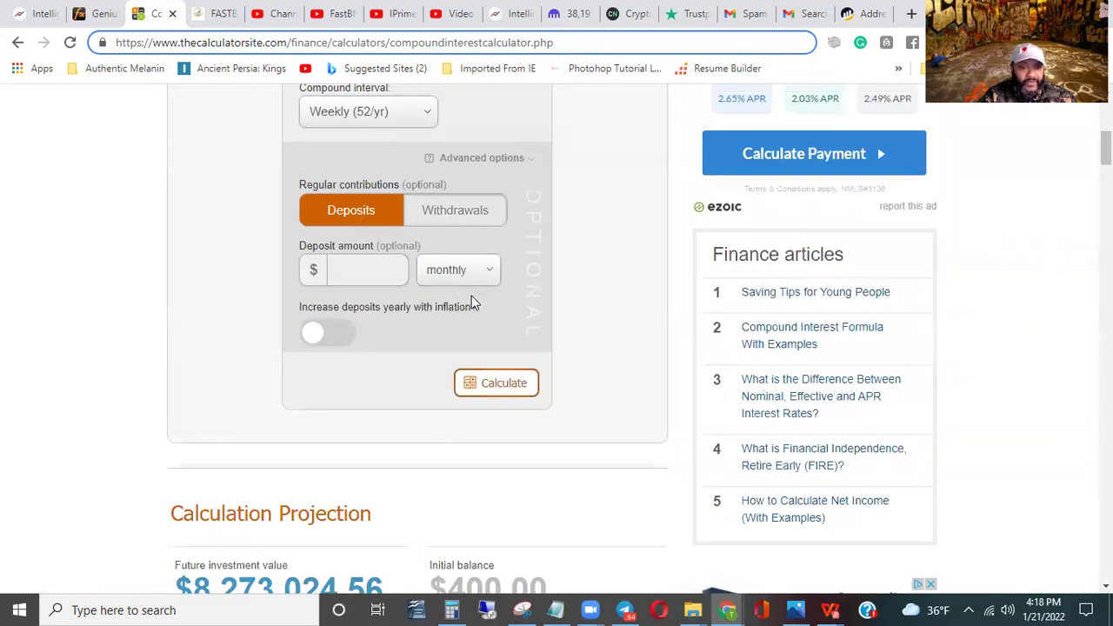
{"action": "scroll", "coordinate": [455, 278], "scroll_direction": "up", "scroll_amount": 2}
{"action": "left_click", "coordinate": [407, 283]}
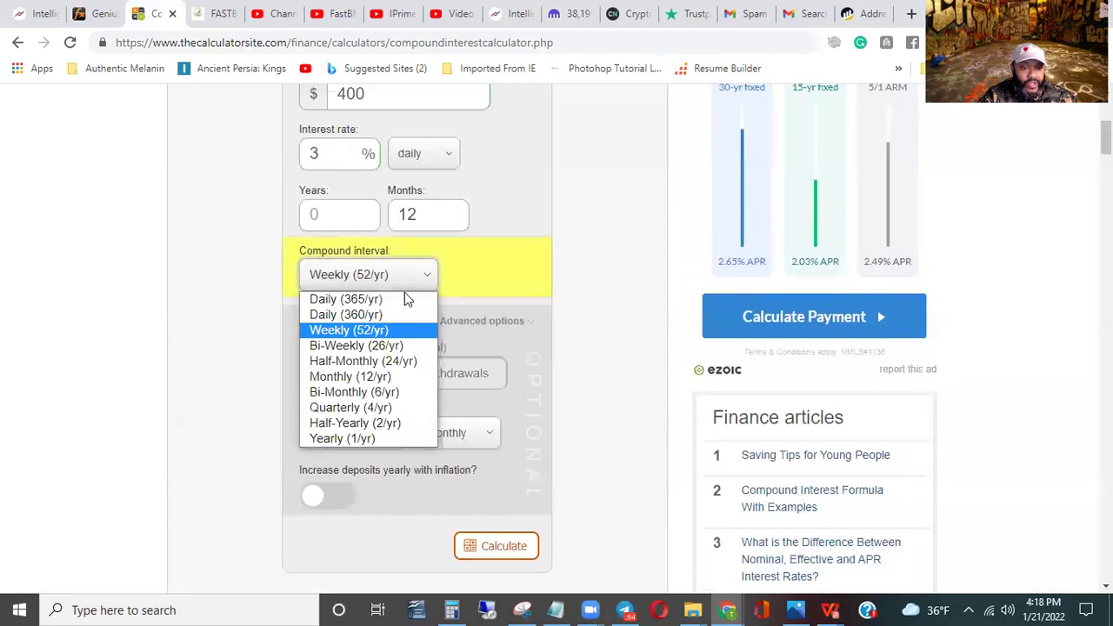
{"action": "left_click", "coordinate": [409, 377]}
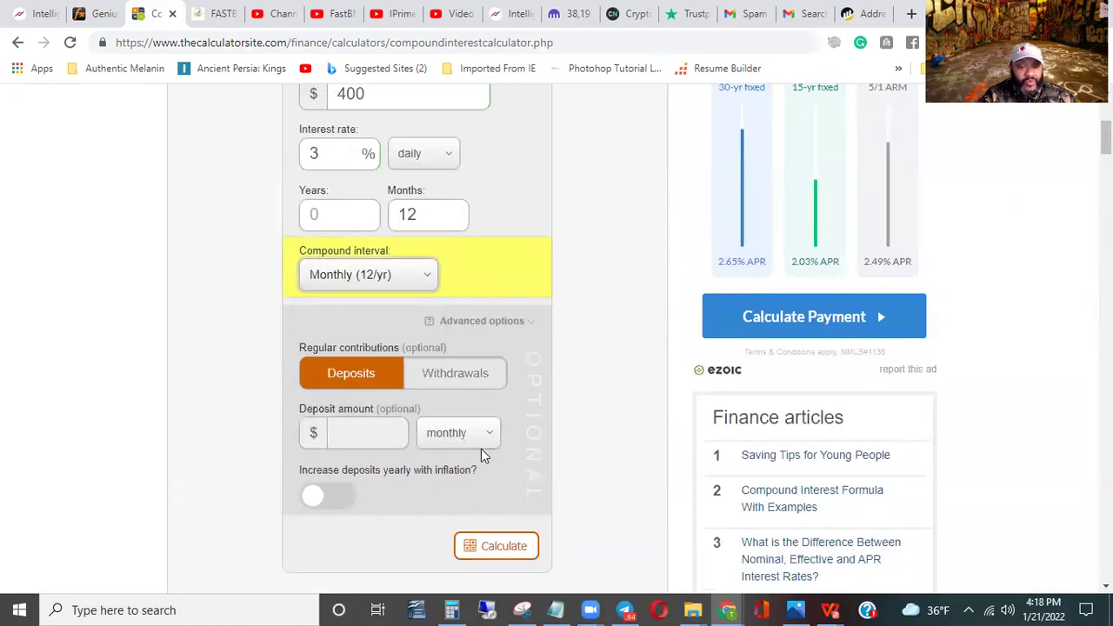
{"action": "scroll", "coordinate": [483, 448], "scroll_direction": "down", "scroll_amount": 5}
{"action": "scroll", "coordinate": [439, 493], "scroll_direction": "down", "scroll_amount": 1}
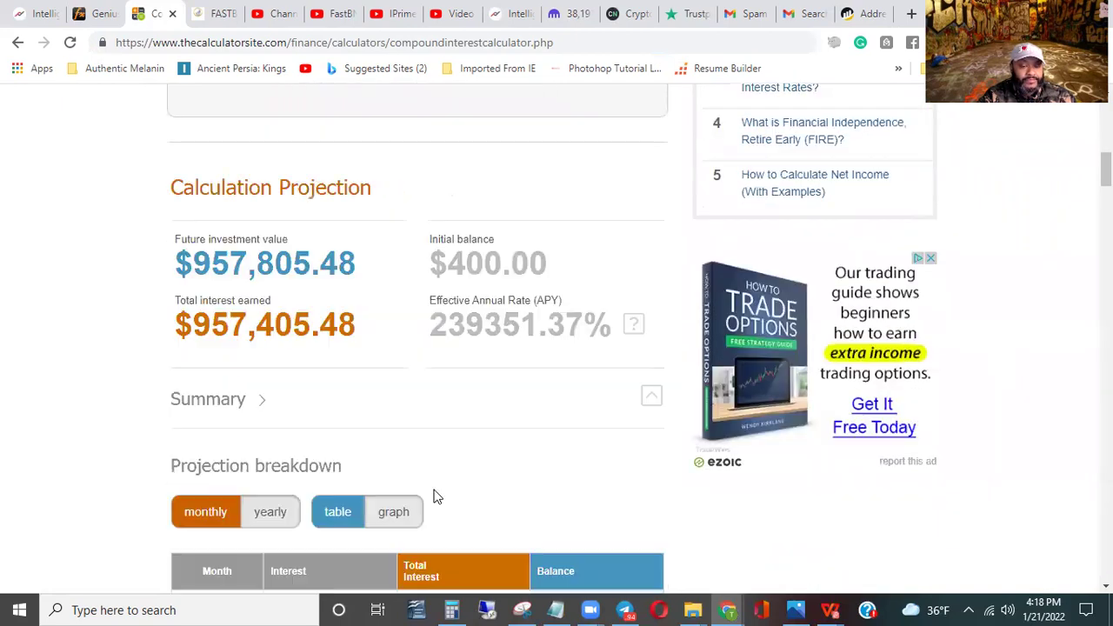
{"action": "scroll", "coordinate": [547, 485], "scroll_direction": "down", "scroll_amount": 4}
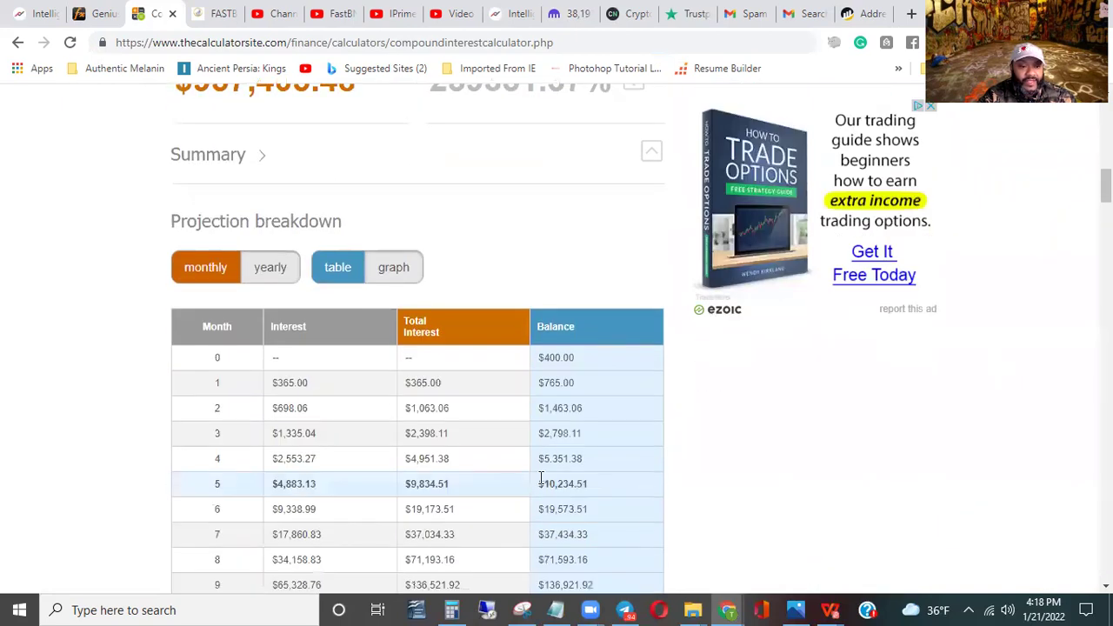
{"action": "scroll", "coordinate": [537, 484], "scroll_direction": "down", "scroll_amount": 1}
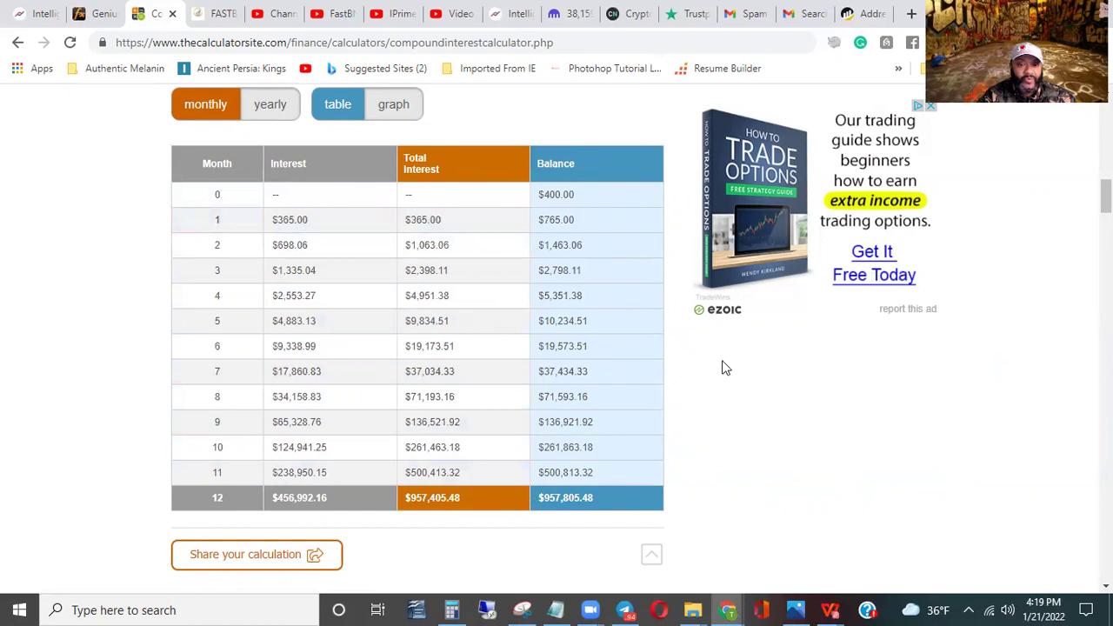
Switch to the FastBNB dashboard and review the farming plans, rewards, withdrawable balance and business totals.
{"action": "left_click", "coordinate": [202, 13]}
{"action": "scroll", "coordinate": [263, 526], "scroll_direction": "down", "scroll_amount": 1}
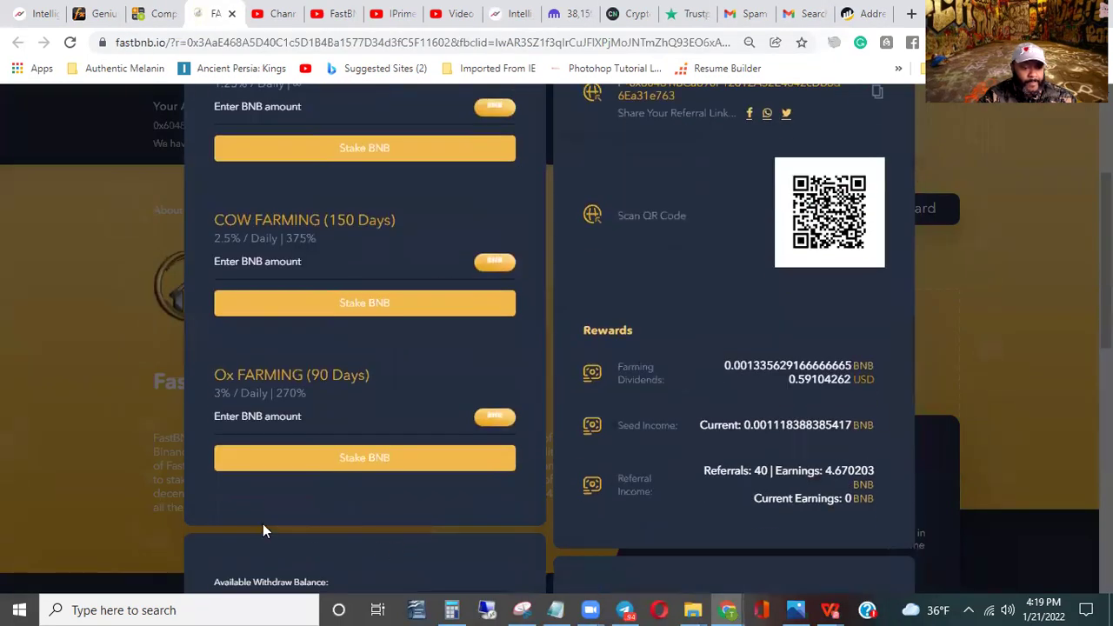
{"action": "scroll", "coordinate": [293, 489], "scroll_direction": "up", "scroll_amount": 1}
{"action": "scroll", "coordinate": [293, 492], "scroll_direction": "down", "scroll_amount": 3}
{"action": "scroll", "coordinate": [293, 491], "scroll_direction": "down", "scroll_amount": 1}
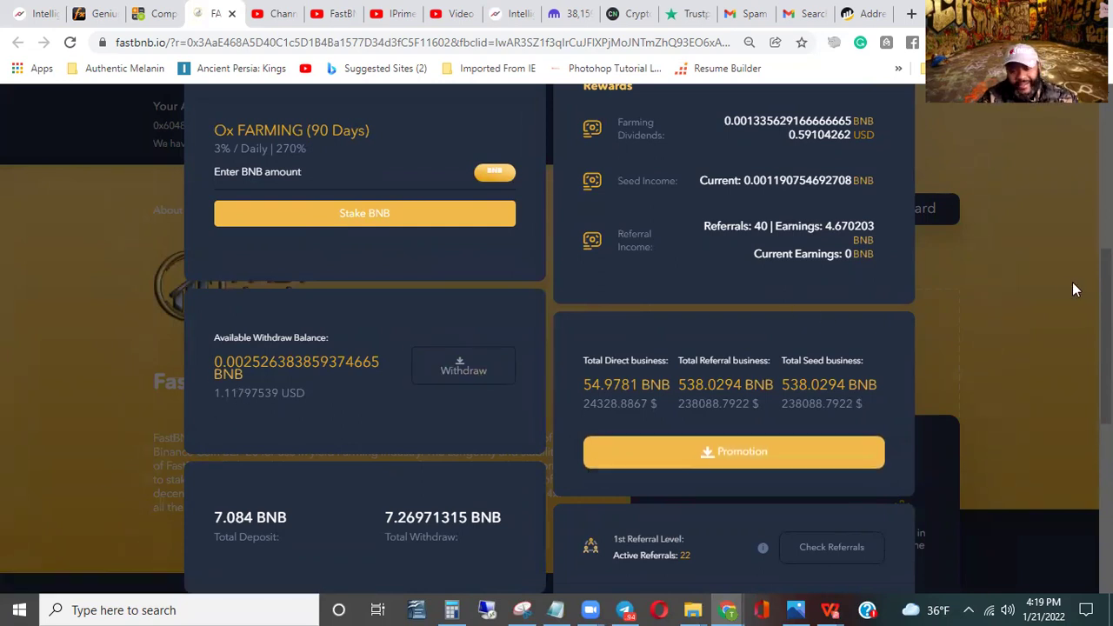
{"action": "scroll", "coordinate": [801, 378], "scroll_direction": "down", "scroll_amount": 1}
{"action": "scroll", "coordinate": [742, 443], "scroll_direction": "up", "scroll_amount": 3}
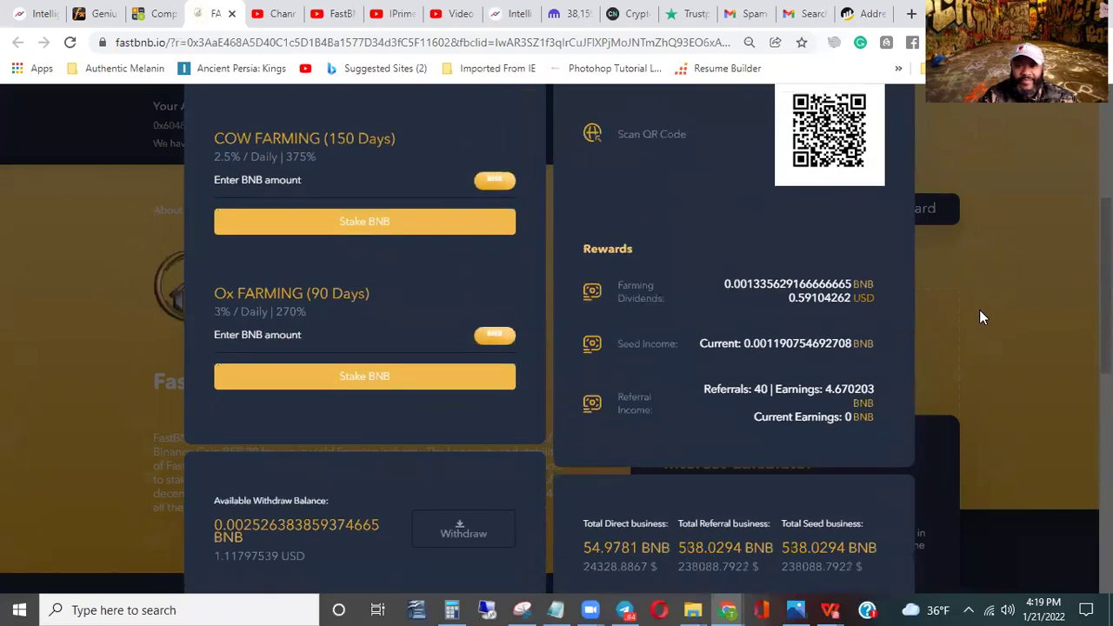
Open ChangeNOW's Trustpilot page from the completed exchange and try to submit a five-star review, dismissing the notices.
{"action": "left_click", "coordinate": [633, 15]}
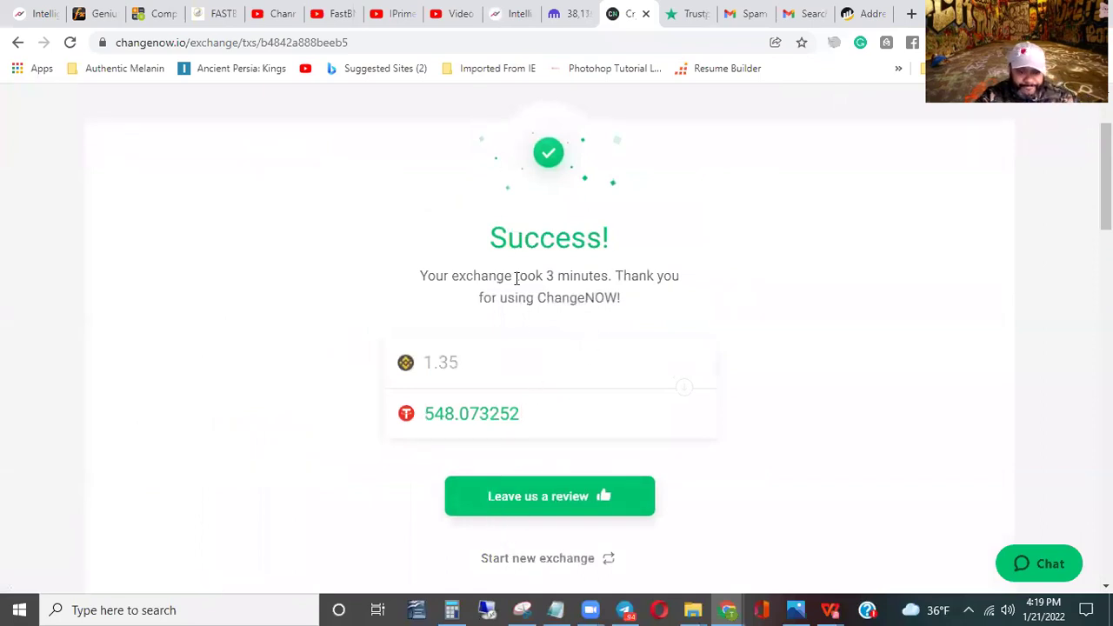
{"action": "scroll", "coordinate": [531, 414], "scroll_direction": "down", "scroll_amount": 1}
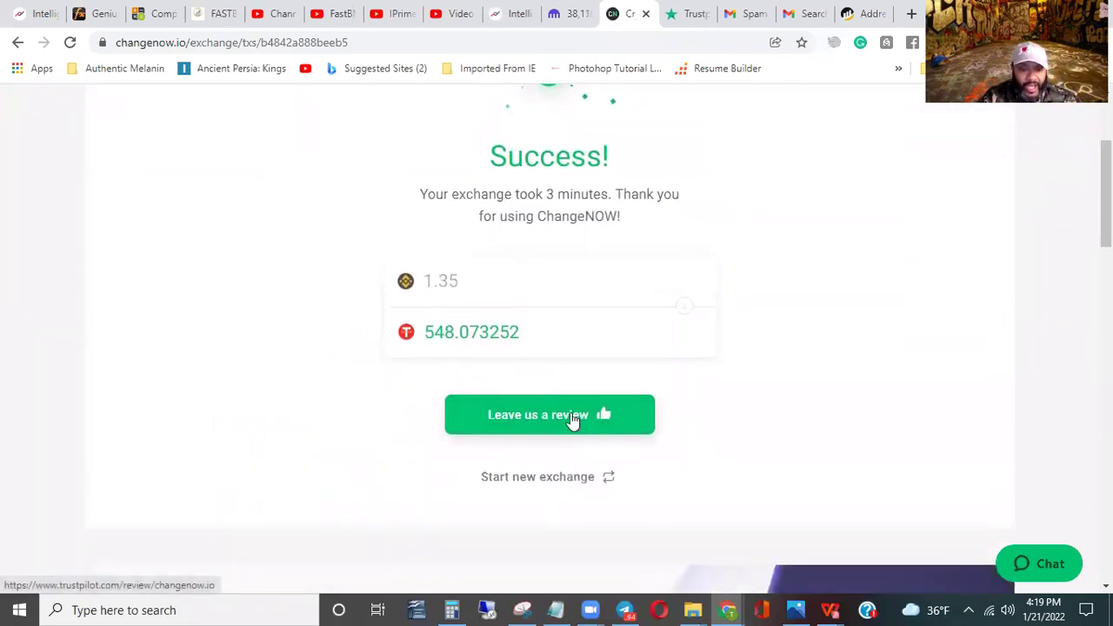
{"action": "left_click", "coordinate": [572, 425]}
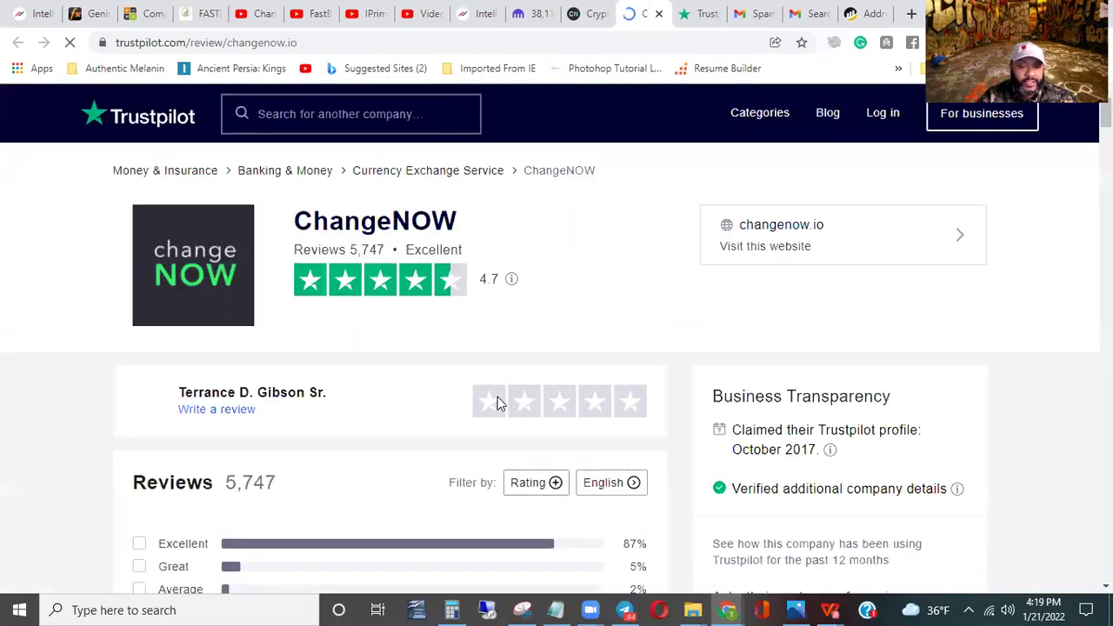
{"action": "scroll", "coordinate": [551, 508], "scroll_direction": "down", "scroll_amount": 3}
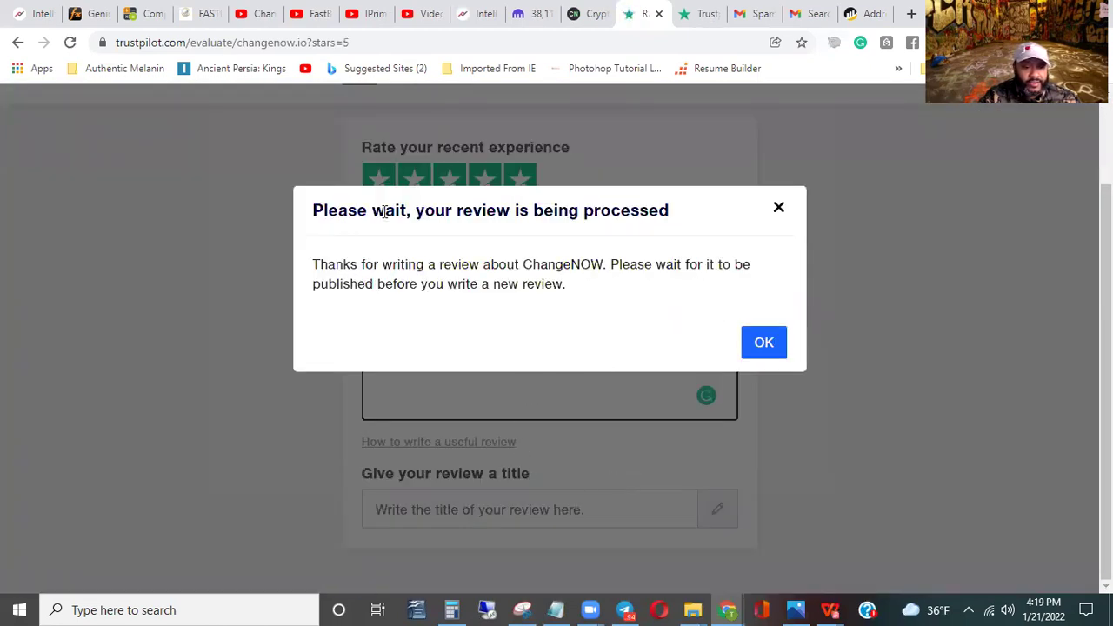
{"action": "left_click", "coordinate": [763, 341]}
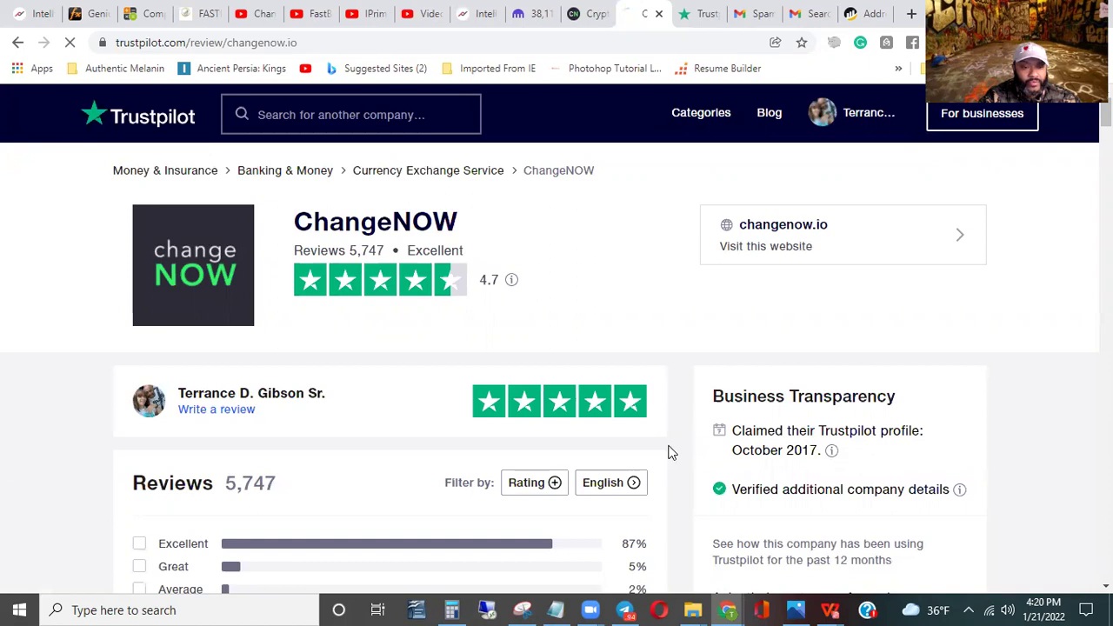
{"action": "scroll", "coordinate": [556, 492], "scroll_direction": "down", "scroll_amount": 1}
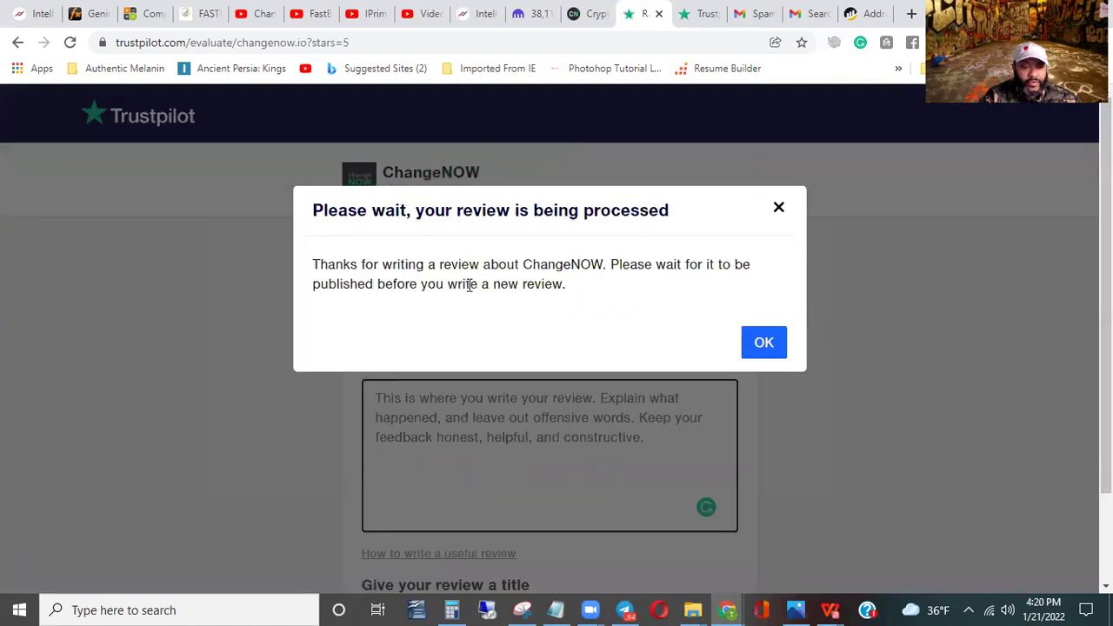
{"action": "left_click", "coordinate": [767, 353]}
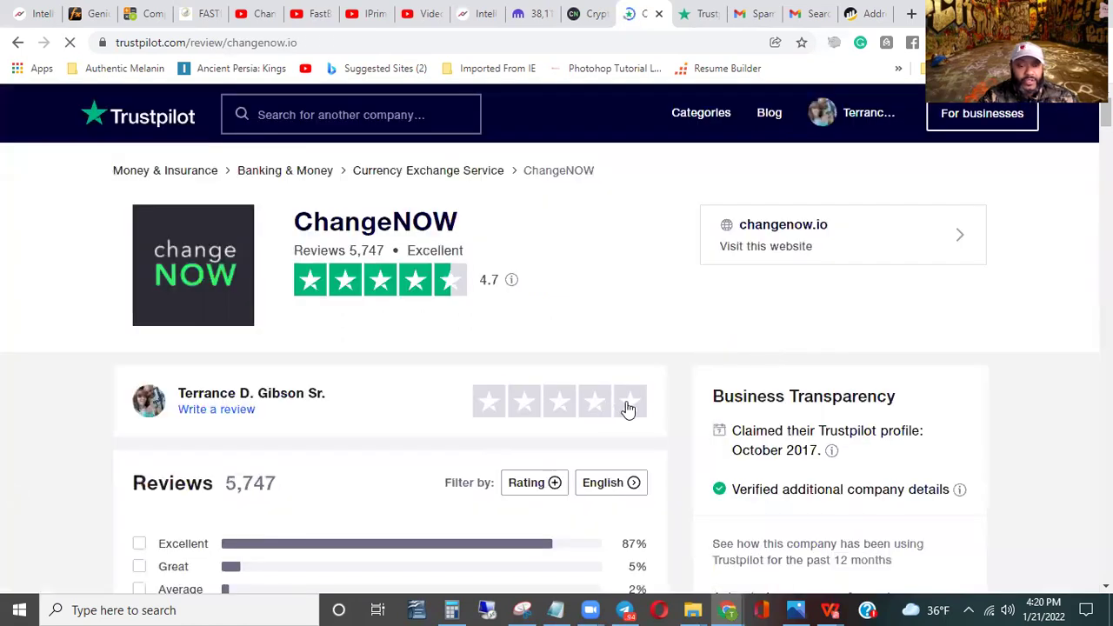
Examine ChangeNOW's rating breakdown on Trustpilot and return to the completed exchange page.
{"action": "scroll", "coordinate": [577, 331], "scroll_direction": "down", "scroll_amount": 1}
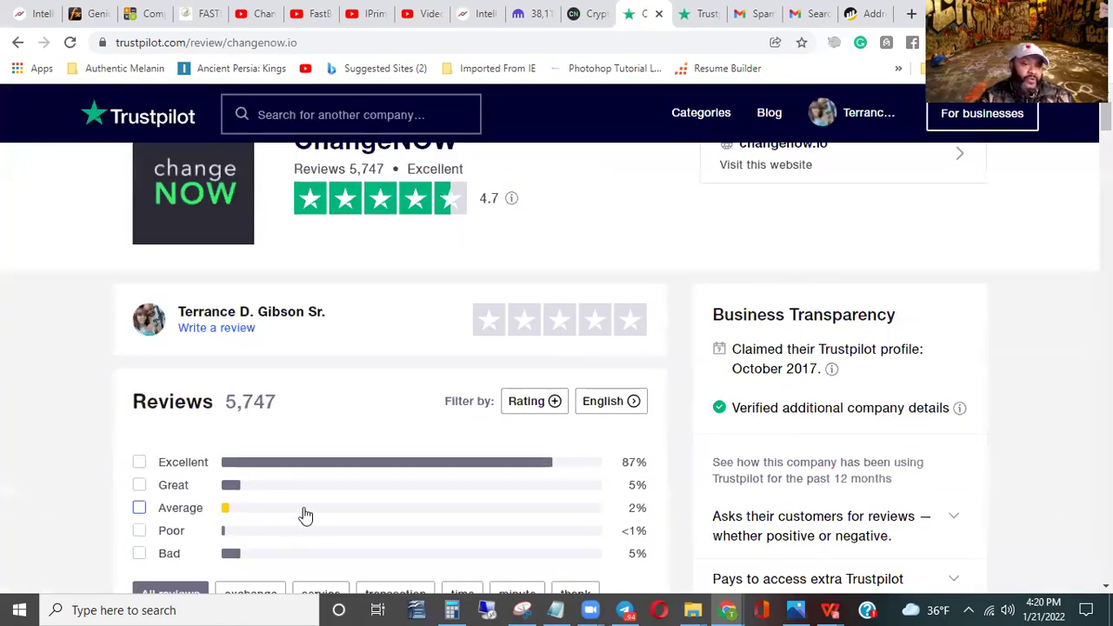
{"action": "scroll", "coordinate": [306, 516], "scroll_direction": "down", "scroll_amount": 2}
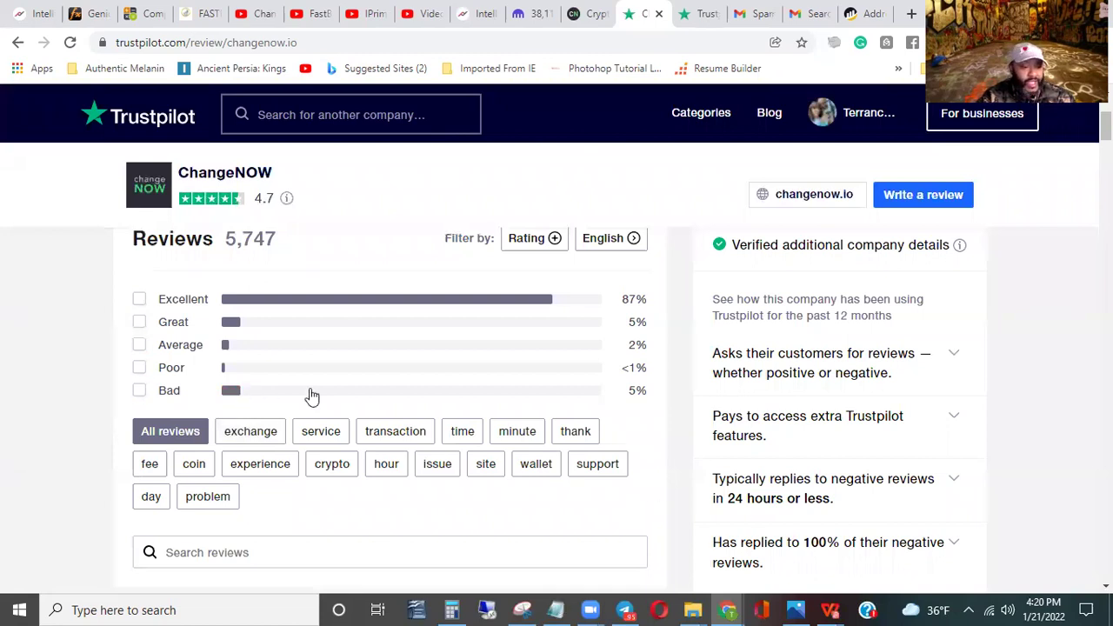
{"action": "left_click", "coordinate": [597, 13]}
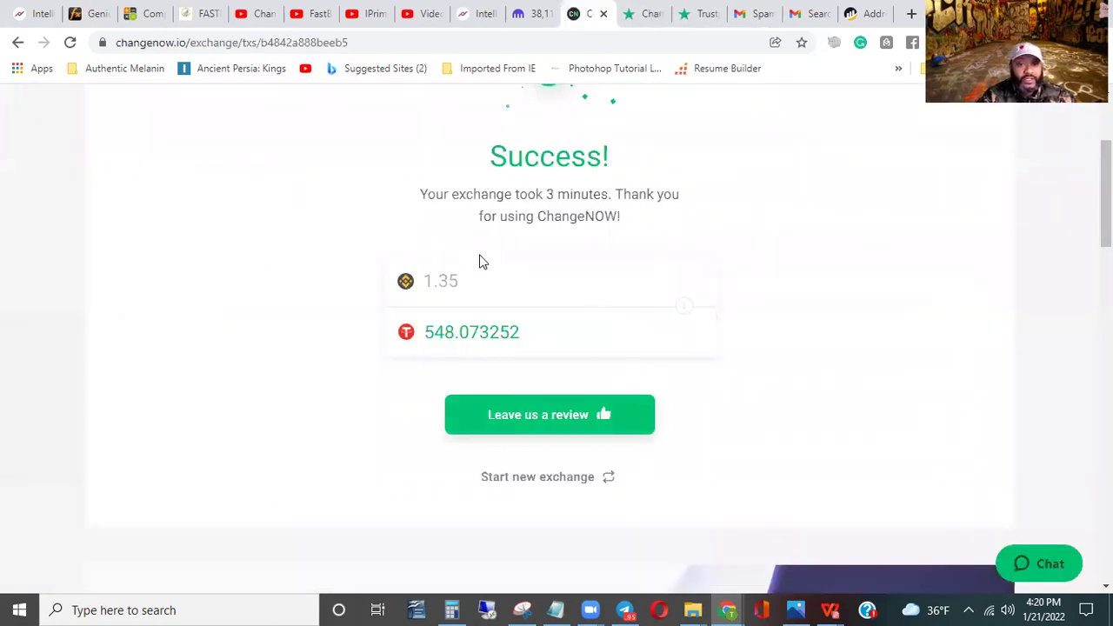
{"action": "scroll", "coordinate": [735, 219], "scroll_direction": "up", "scroll_amount": 3}
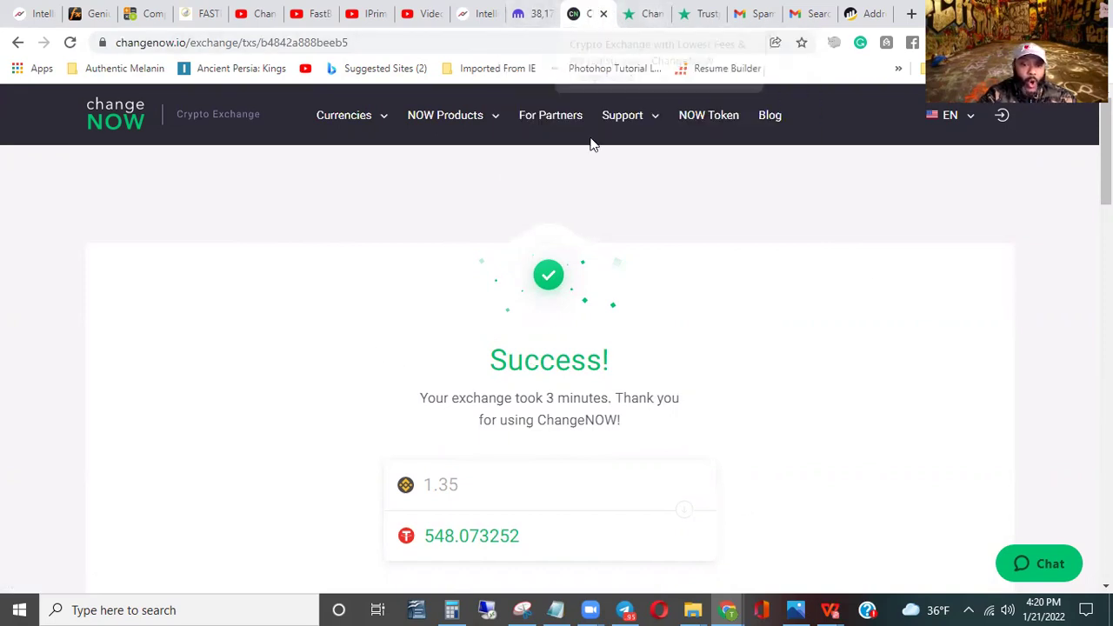
Switch to Kraken's funding page and refresh it to check the status of the newest USDT deposit.
{"action": "left_click", "coordinate": [520, 7]}
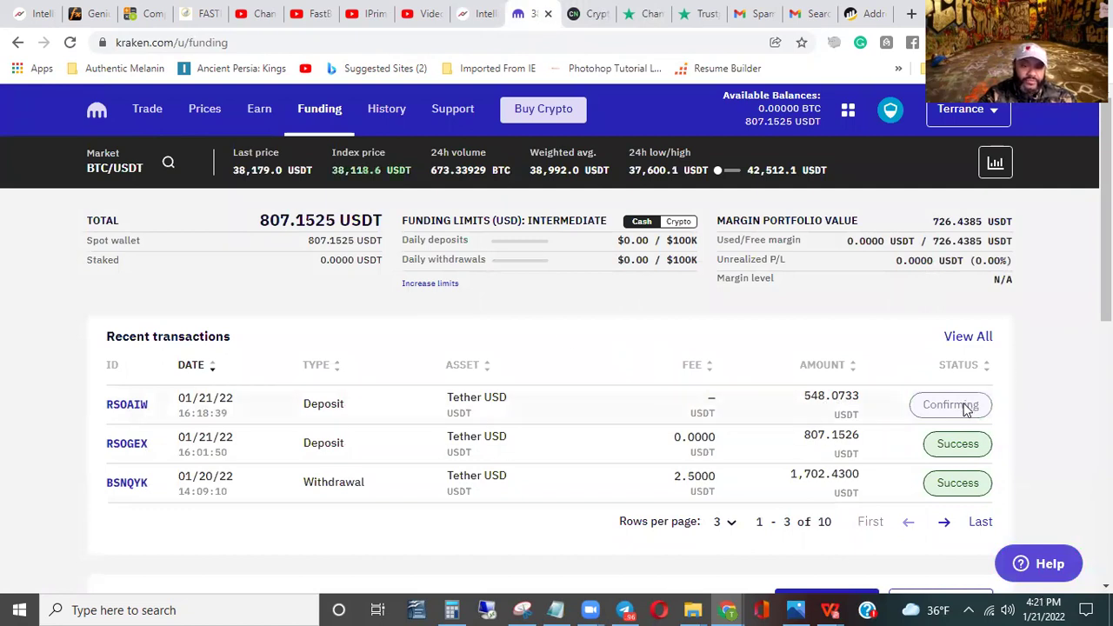
{"action": "key", "text": "F5"}
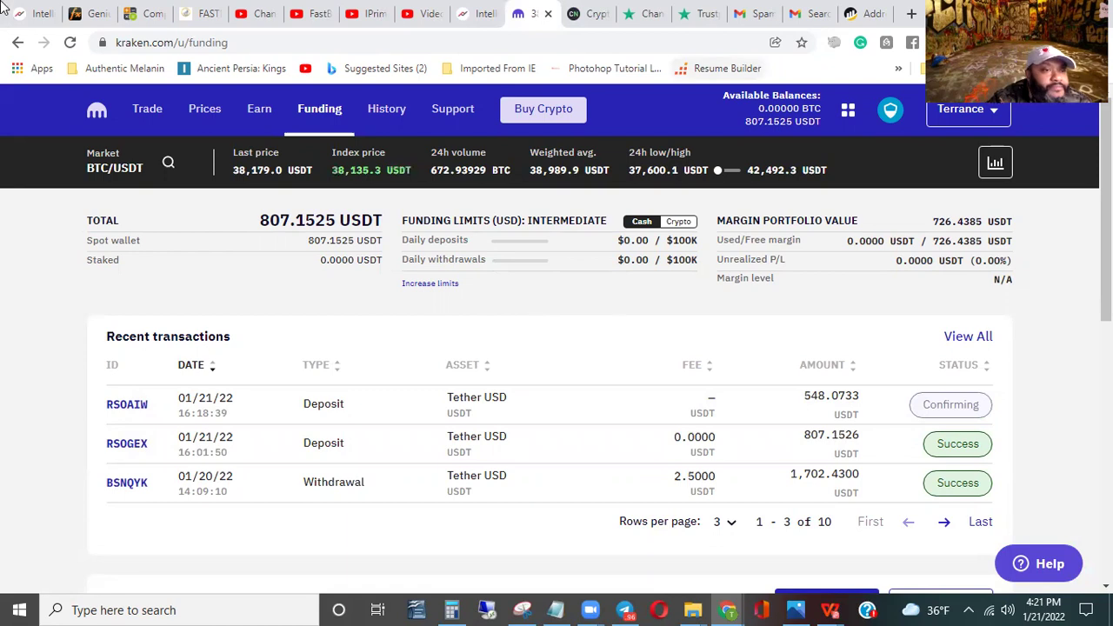
{"action": "left_click", "coordinate": [69, 42]}
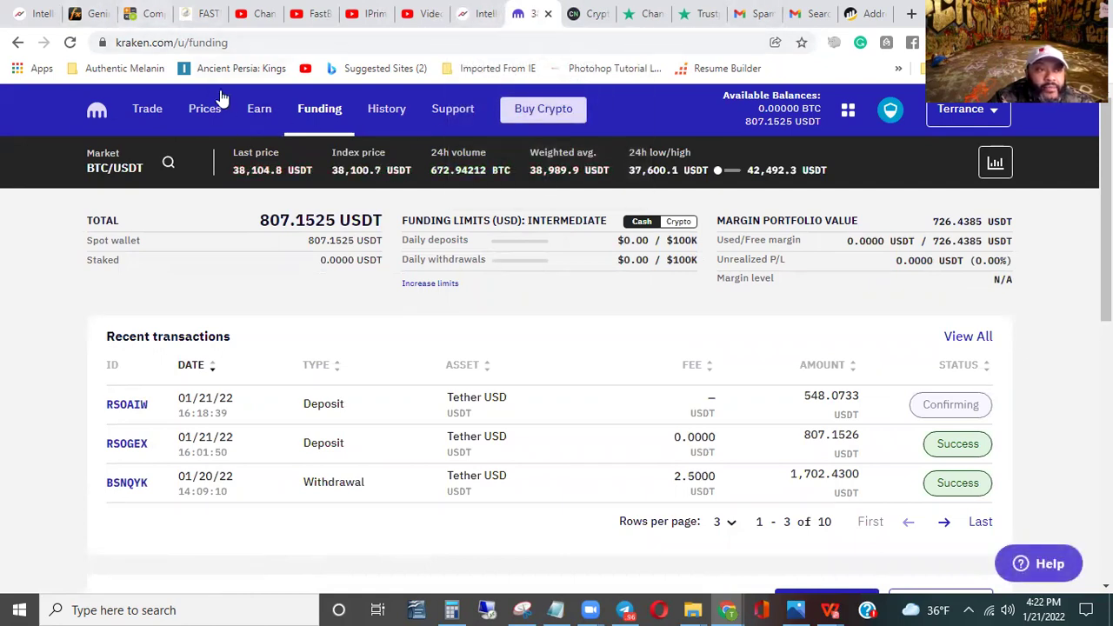
Review the FastBNB wallet and referral statistics, and recheck the ChangeNOW exchange result.
{"action": "left_click", "coordinate": [197, 13]}
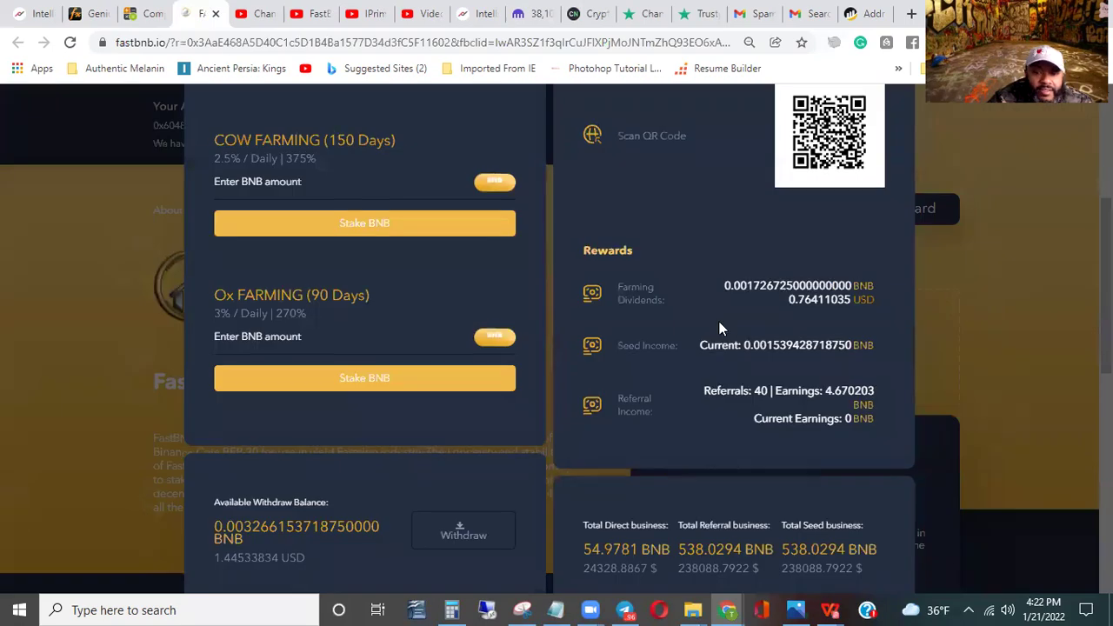
{"action": "scroll", "coordinate": [719, 325], "scroll_direction": "up", "scroll_amount": 4}
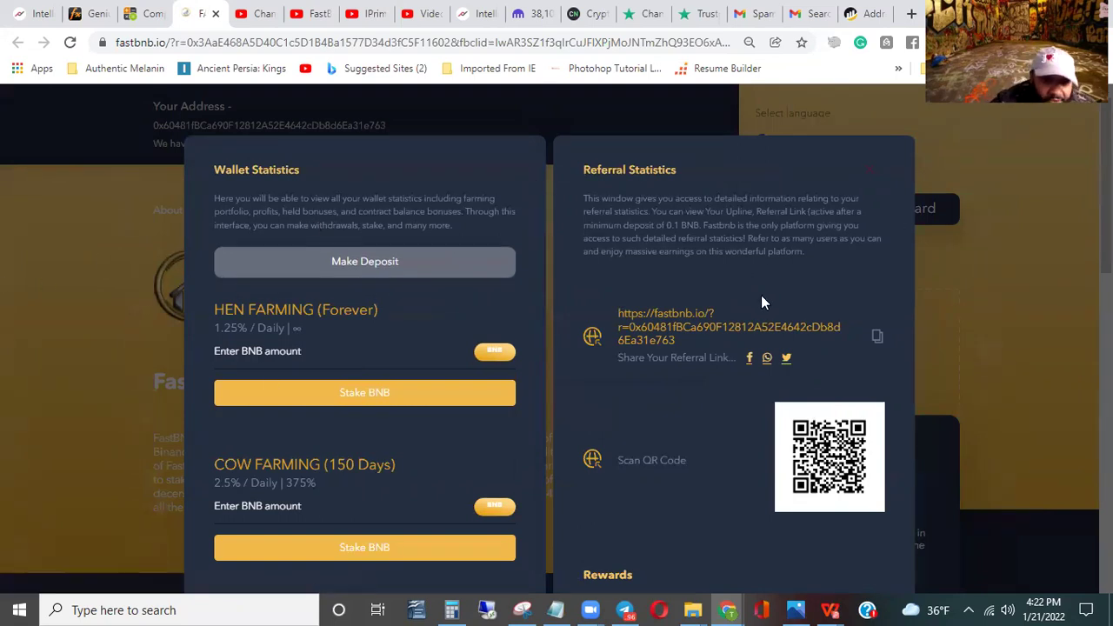
{"action": "left_click", "coordinate": [592, 13]}
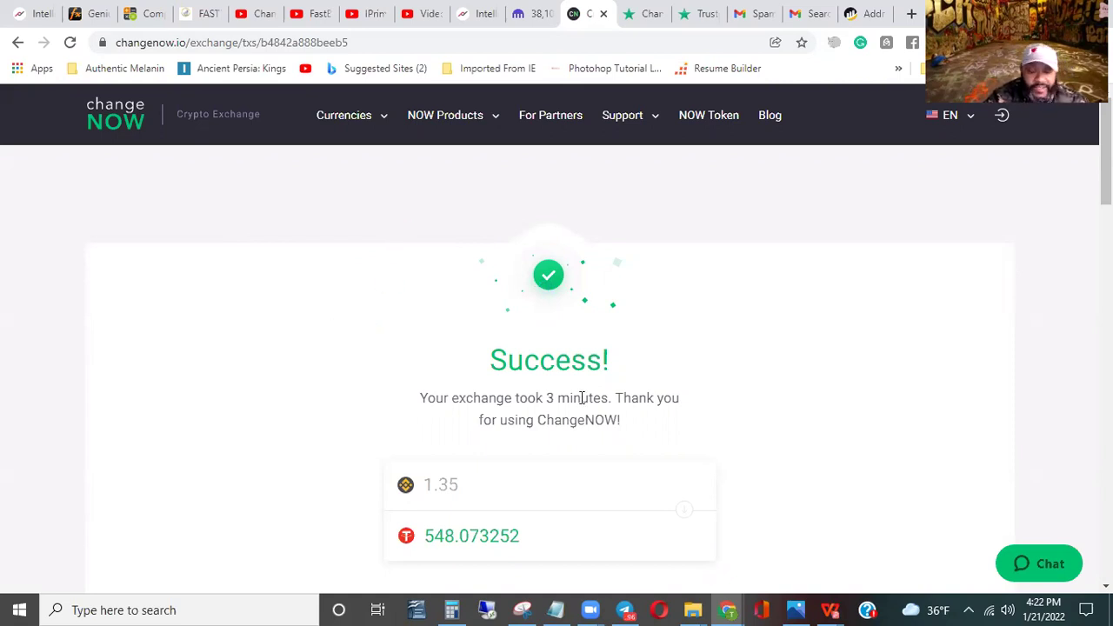
Refresh Kraken's funding page and view the transaction details of the earlier 807.1526 USDT deposit.
{"action": "left_click", "coordinate": [534, 13]}
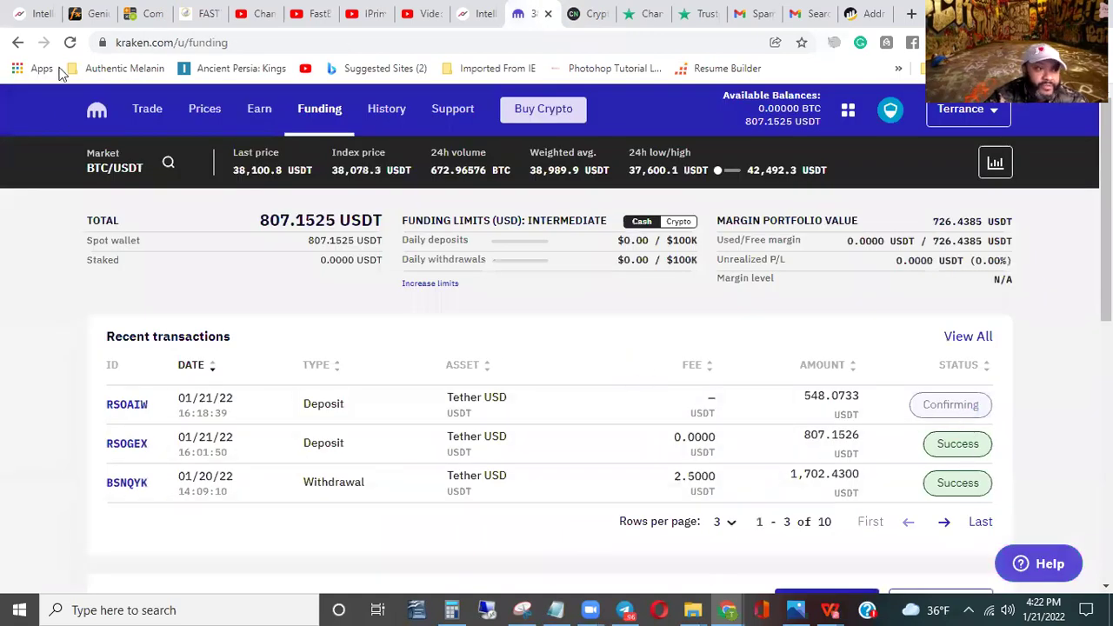
{"action": "left_click", "coordinate": [71, 42]}
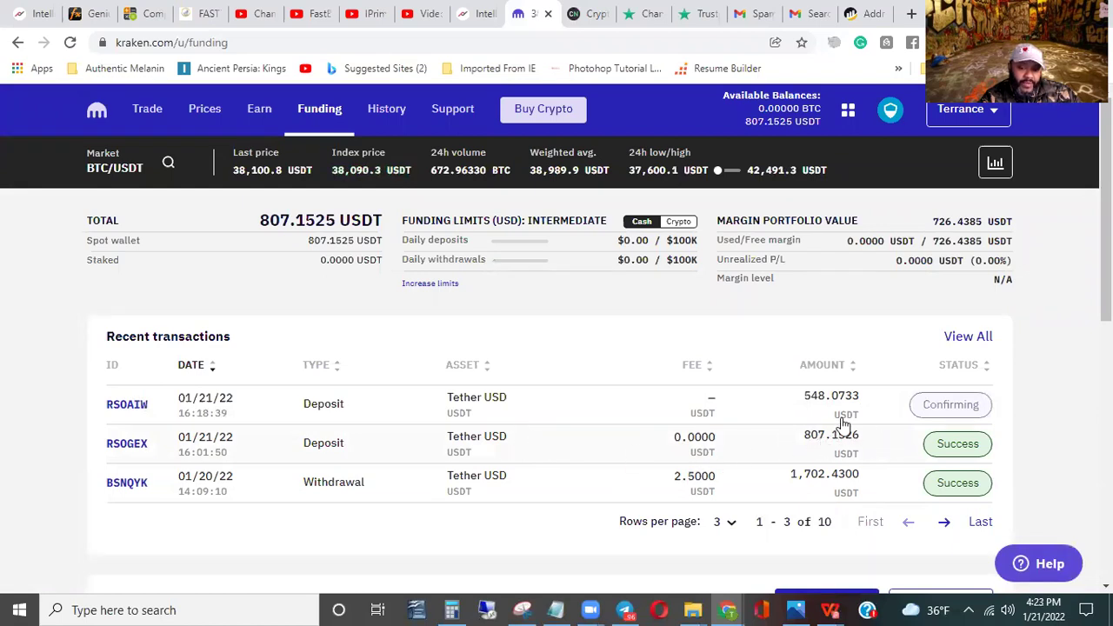
{"action": "left_click", "coordinate": [386, 452]}
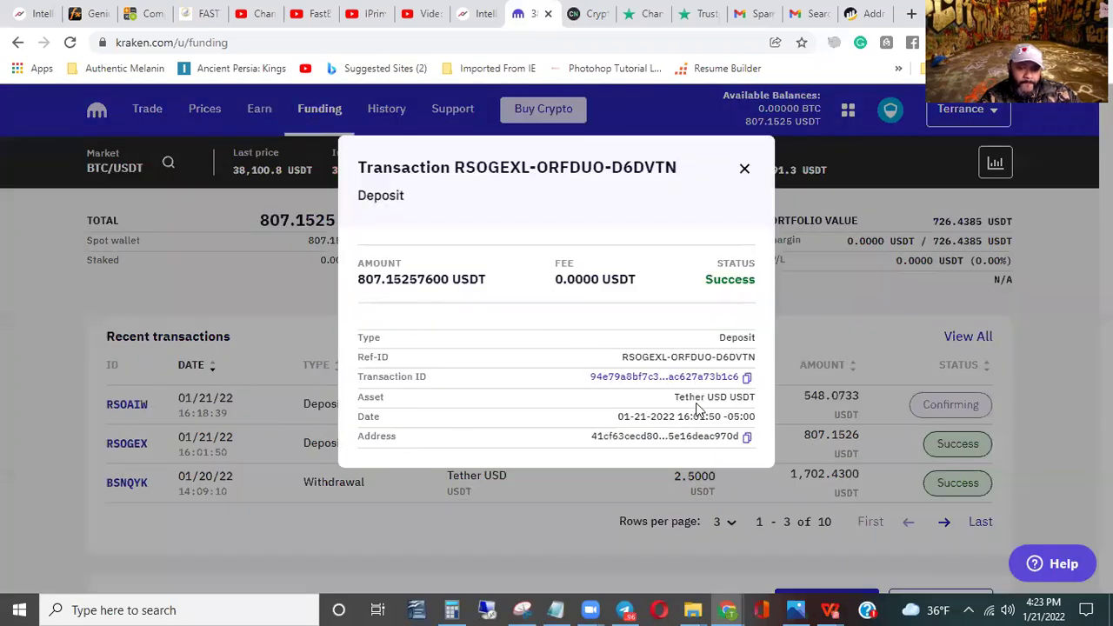
{"action": "left_click", "coordinate": [745, 172]}
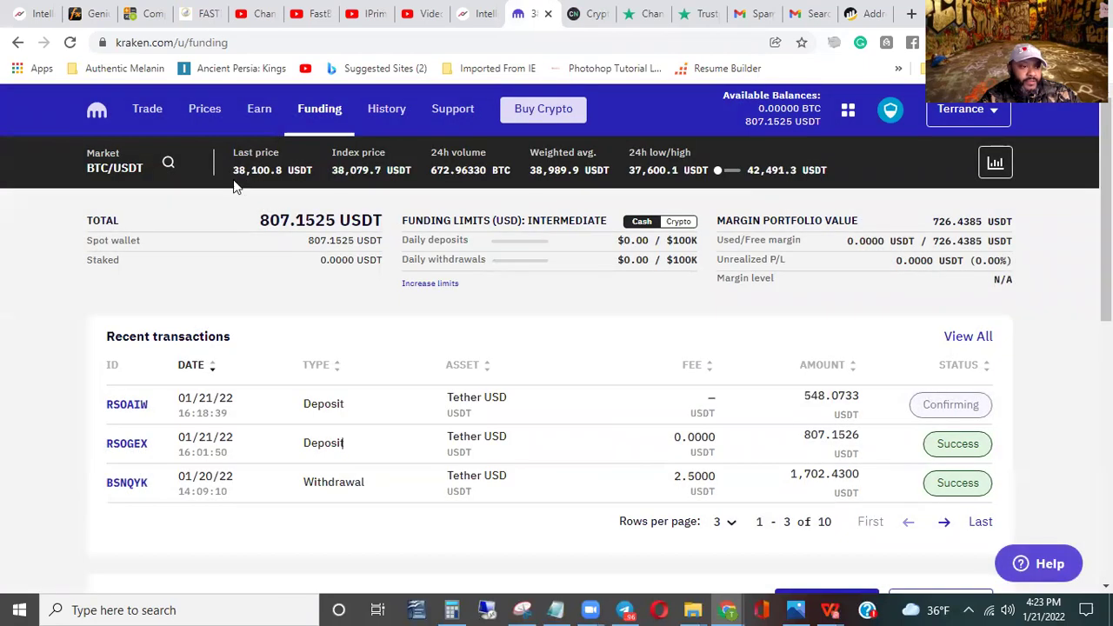
{"action": "left_click", "coordinate": [97, 110]}
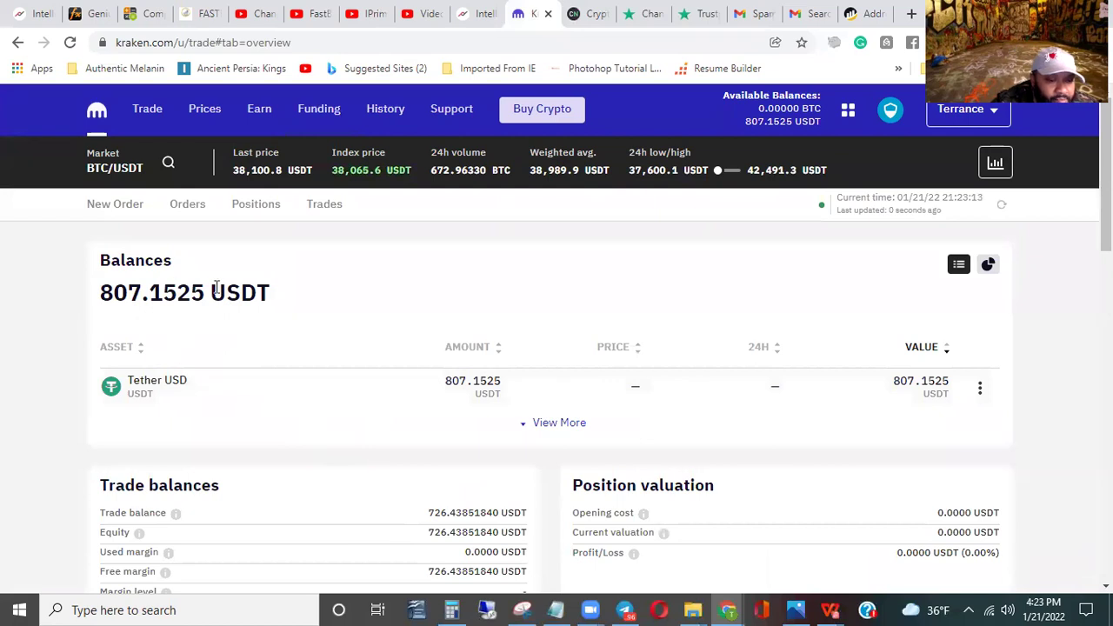
{"action": "scroll", "coordinate": [629, 404], "scroll_direction": "down", "scroll_amount": 1}
{"action": "scroll", "coordinate": [565, 418], "scroll_direction": "up", "scroll_amount": 1}
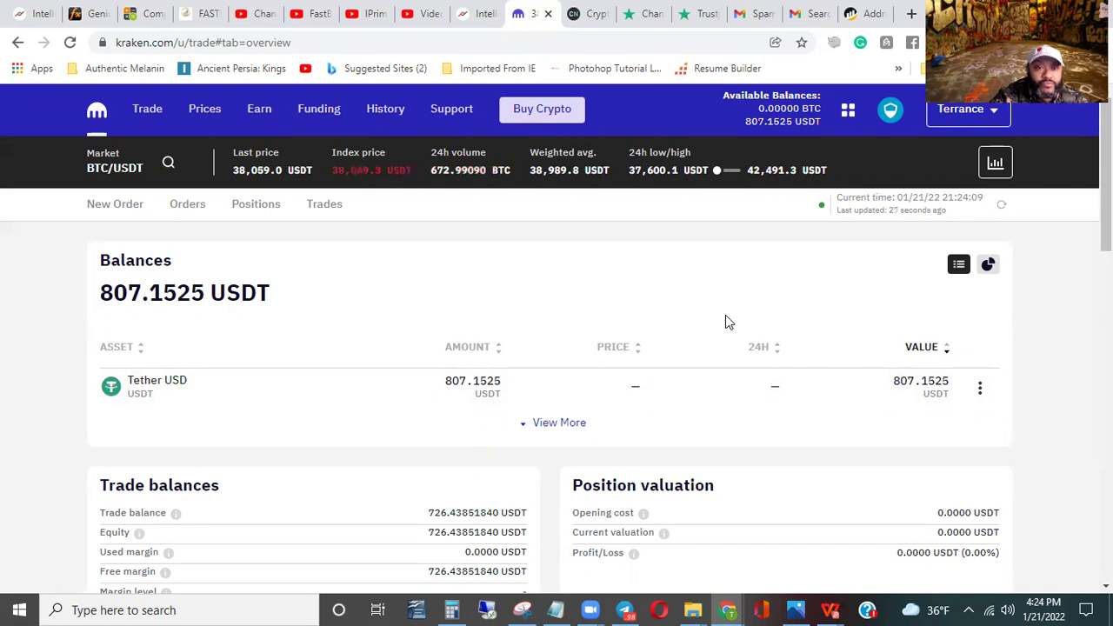
Refresh the Kraken balances and compare the newest deposit on the funding page with the ChangeNOW exchange result.
{"action": "left_click", "coordinate": [69, 42]}
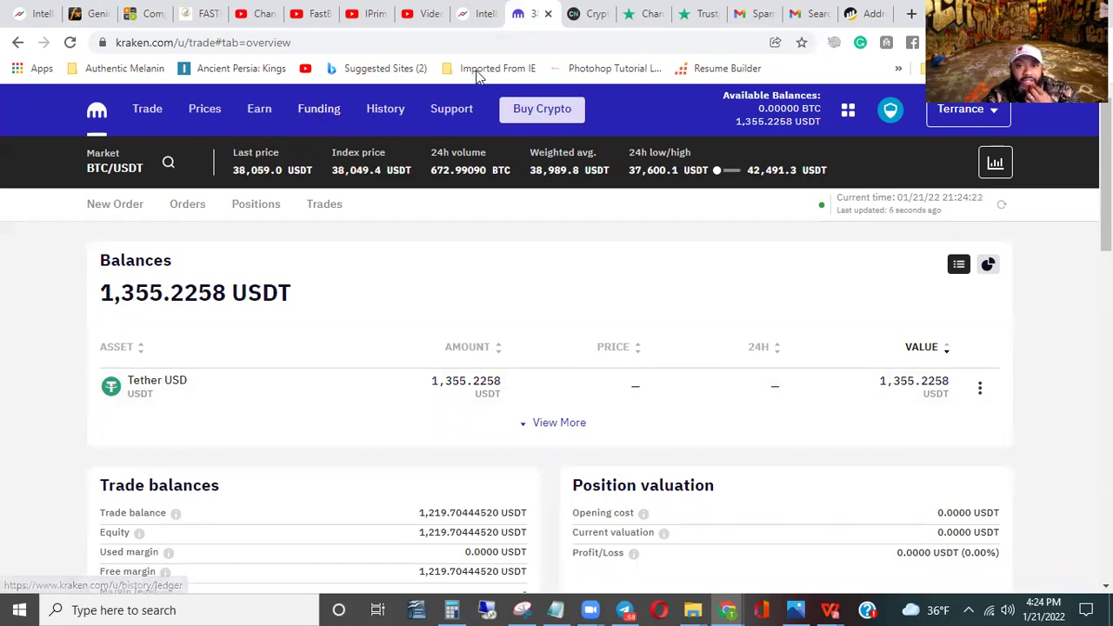
{"action": "left_click", "coordinate": [334, 122]}
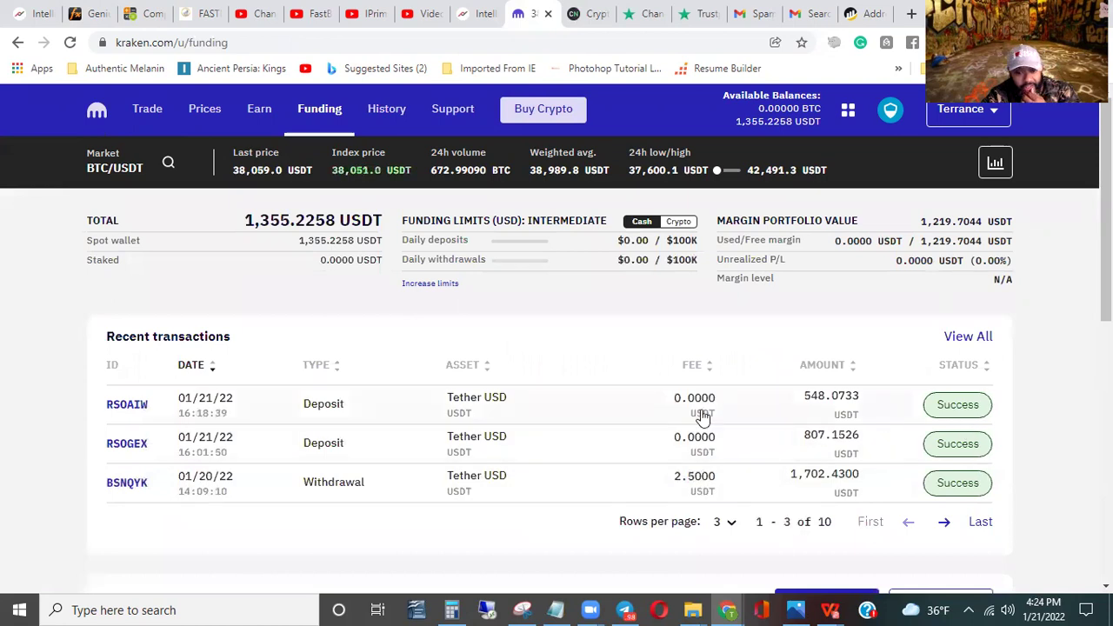
{"action": "left_click", "coordinate": [582, 14]}
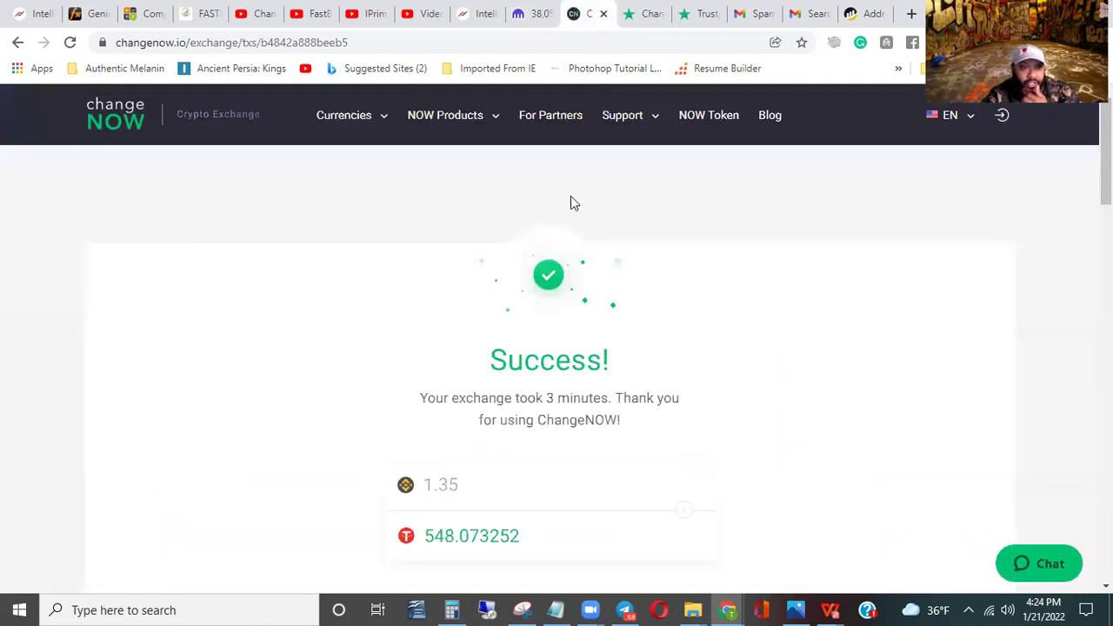
Examine the completed ChangeNOW exchange's transaction details, including the completion time, exchange rate, and input and output transaction information.
{"action": "scroll", "coordinate": [400, 444], "scroll_direction": "down", "scroll_amount": 5}
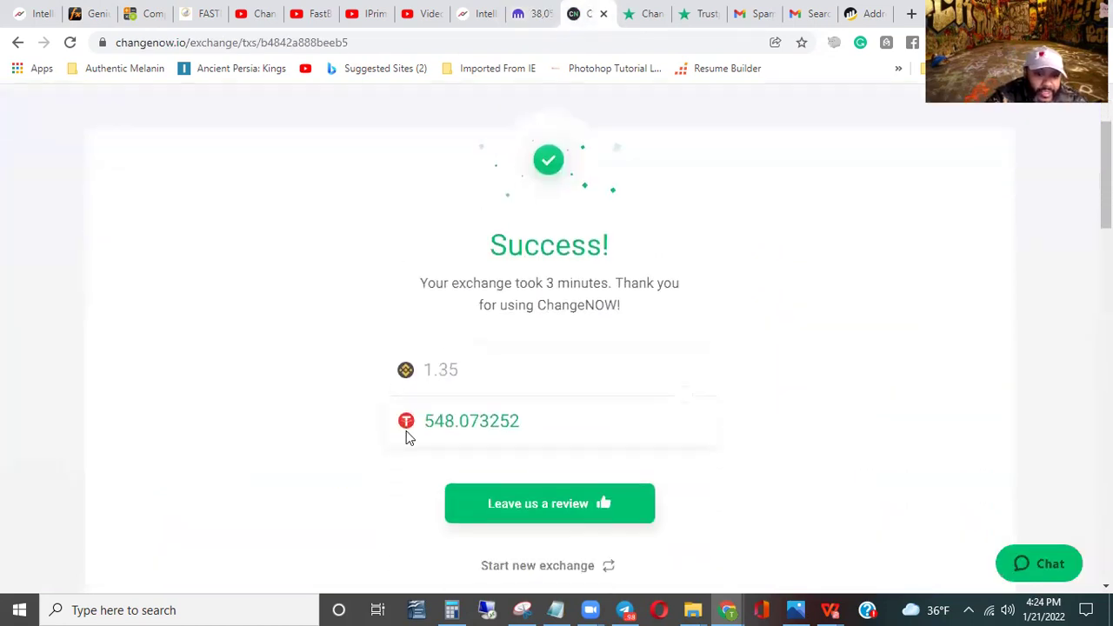
{"action": "scroll", "coordinate": [399, 448], "scroll_direction": "up", "scroll_amount": 5}
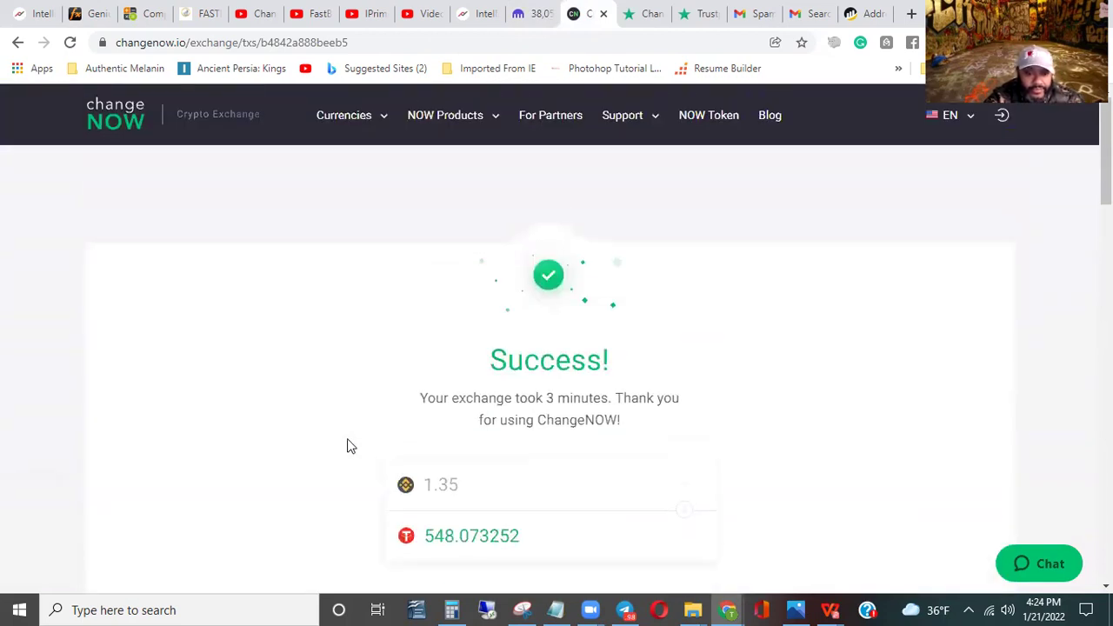
{"action": "scroll", "coordinate": [561, 420], "scroll_direction": "down", "scroll_amount": 2}
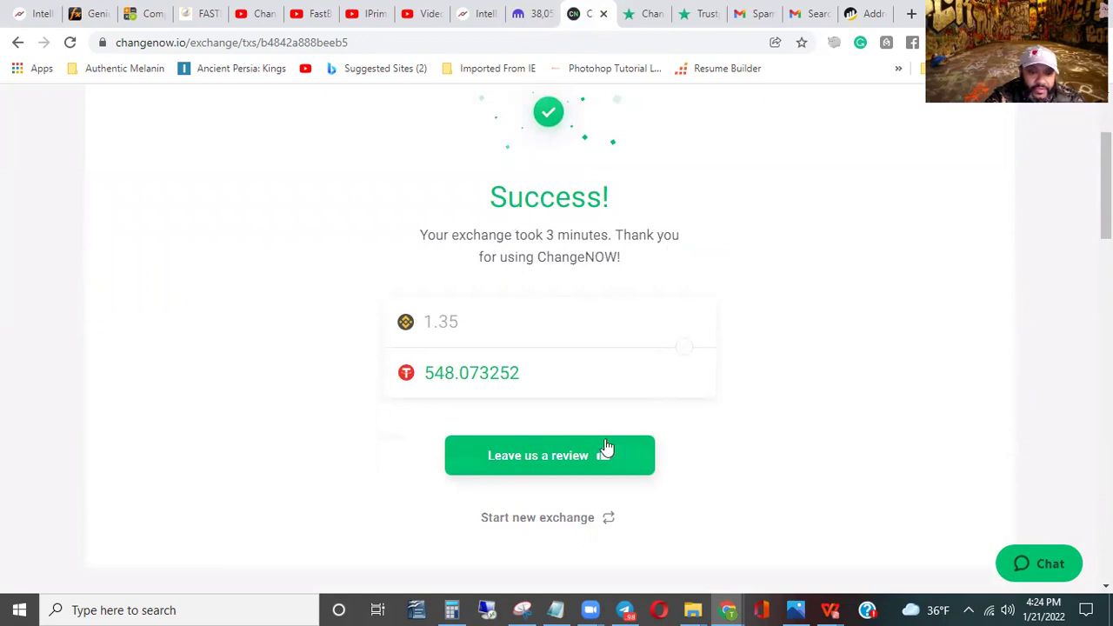
{"action": "scroll", "coordinate": [600, 478], "scroll_direction": "down", "scroll_amount": 3}
{"action": "scroll", "coordinate": [550, 531], "scroll_direction": "down", "scroll_amount": 8}
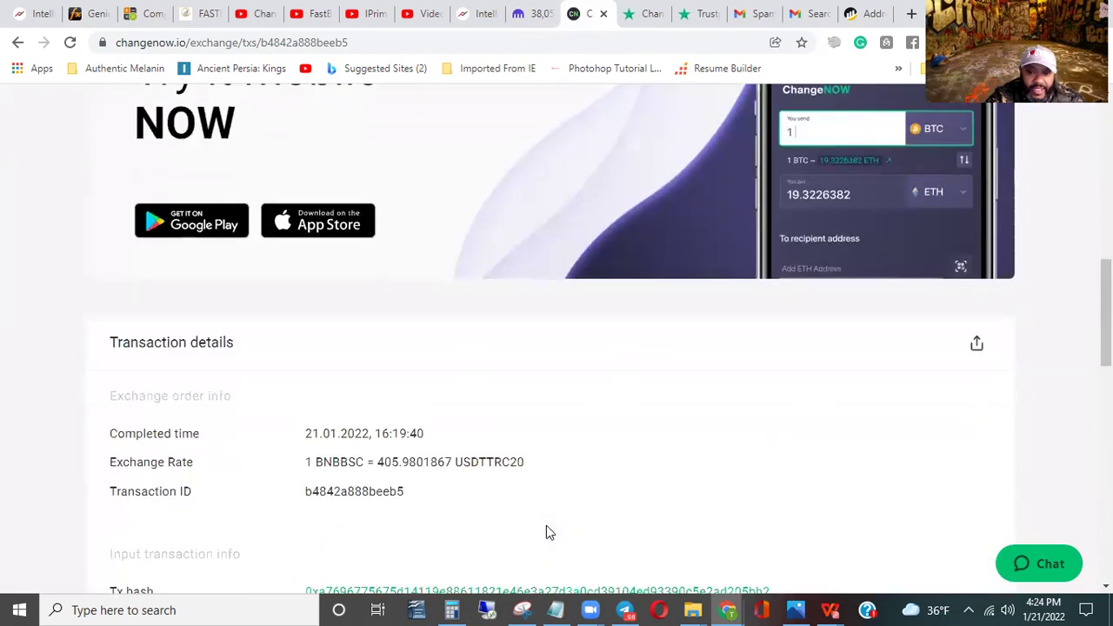
{"action": "scroll", "coordinate": [548, 530], "scroll_direction": "up", "scroll_amount": 2}
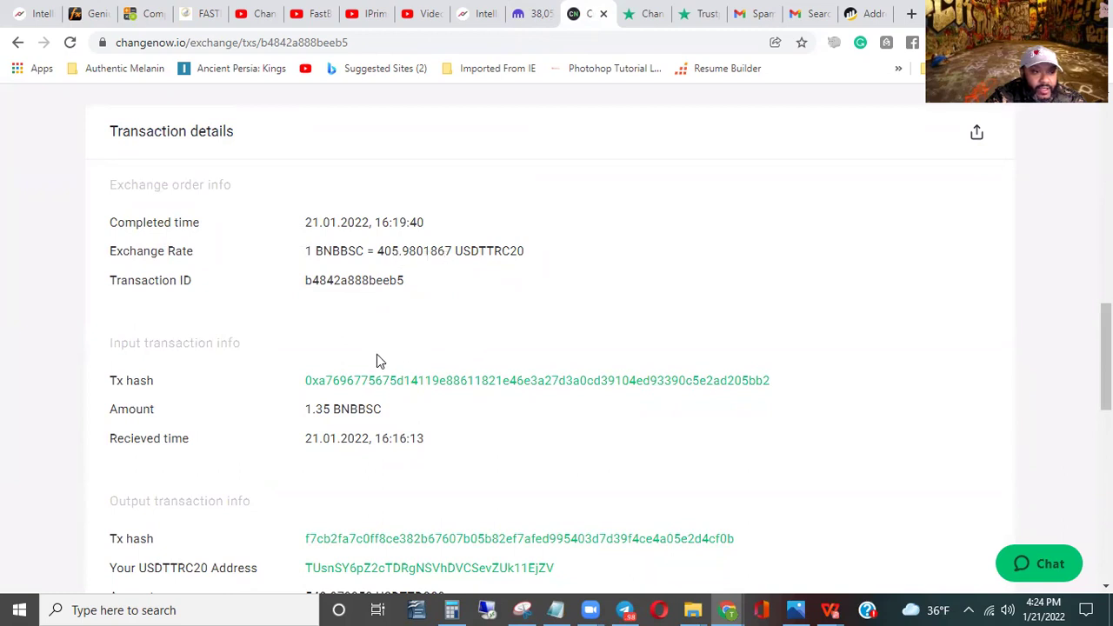
{"action": "scroll", "coordinate": [376, 358], "scroll_direction": "down", "scroll_amount": 2}
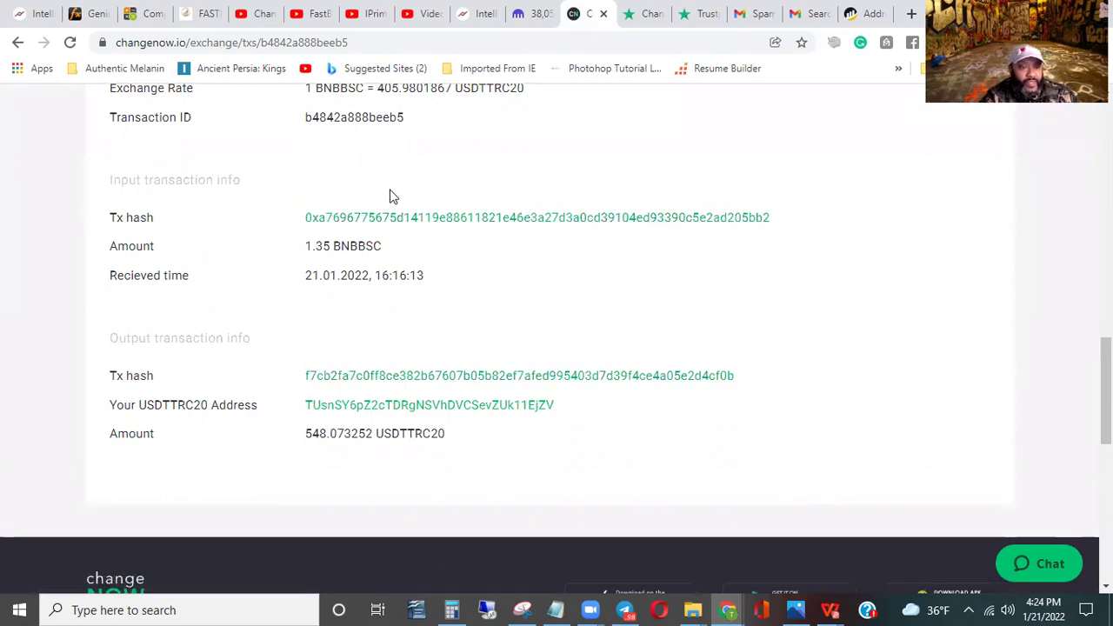
{"action": "scroll", "coordinate": [391, 195], "scroll_direction": "up", "scroll_amount": 2}
{"action": "scroll", "coordinate": [391, 209], "scroll_direction": "up", "scroll_amount": 2}
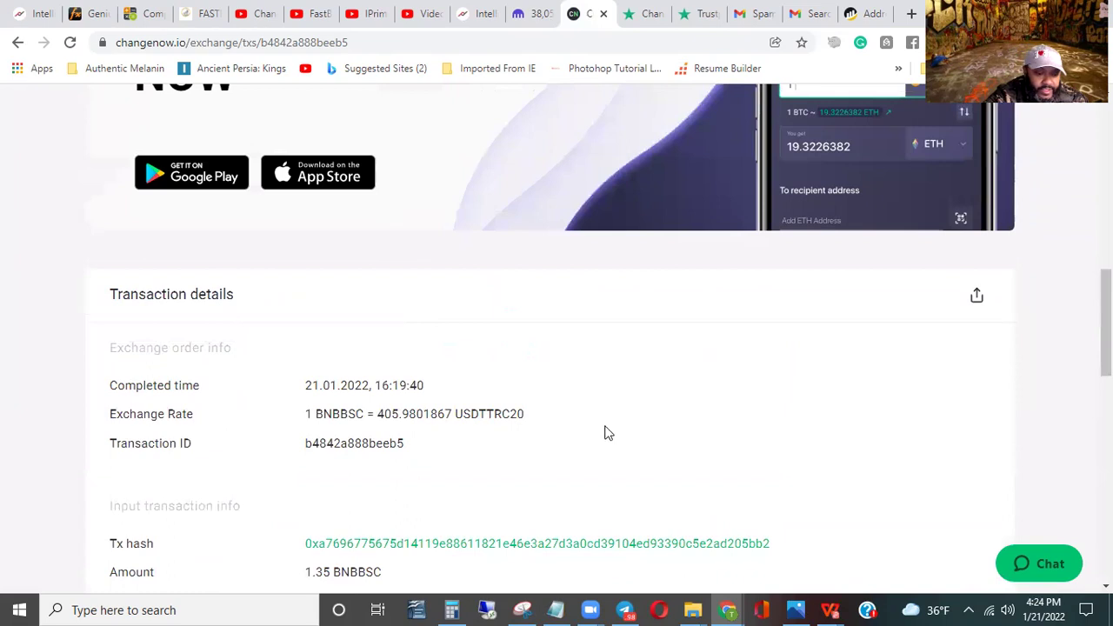
{"action": "scroll", "coordinate": [604, 432], "scroll_direction": "down", "scroll_amount": 2}
{"action": "scroll", "coordinate": [586, 430], "scroll_direction": "up", "scroll_amount": 7}
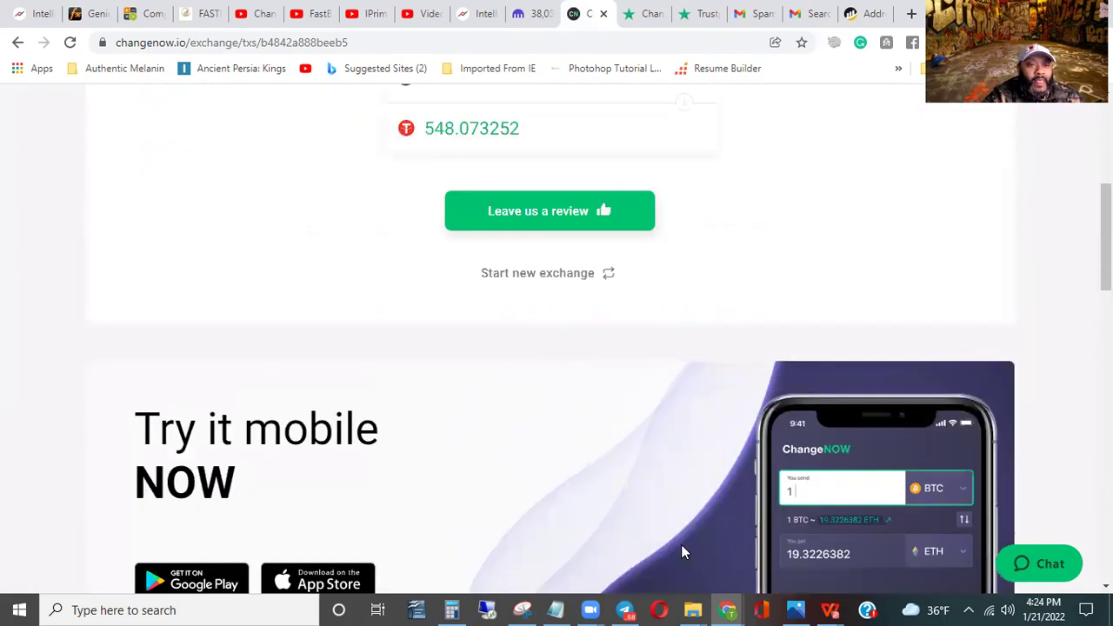